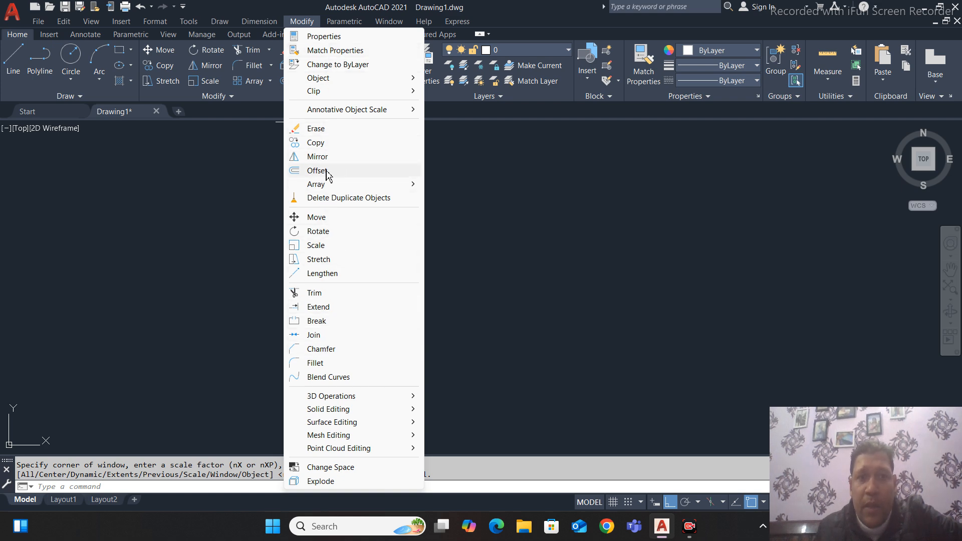
Draw a single horizontal line about 255 units long in the middle of the empty drawing
left_click(204, 184)
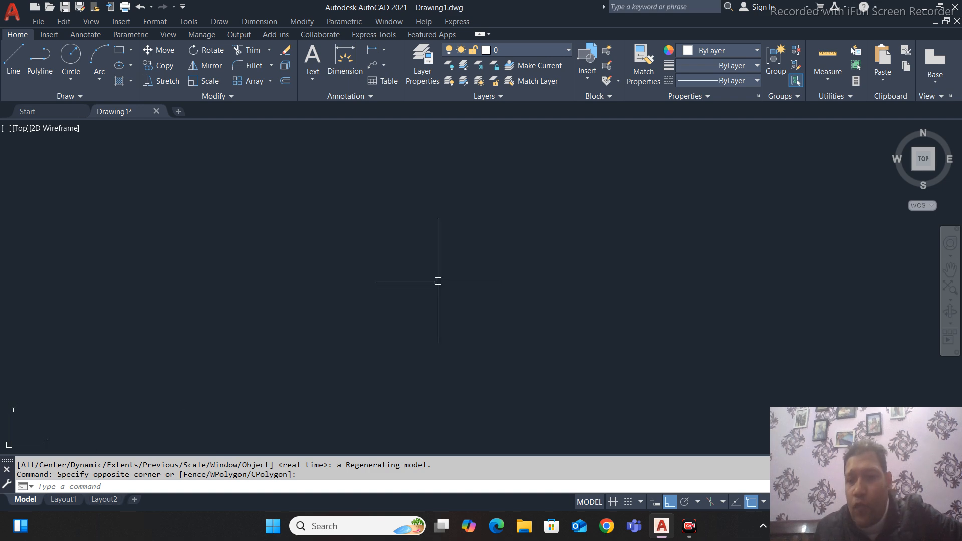
left_click(14, 58)
left_click(301, 293)
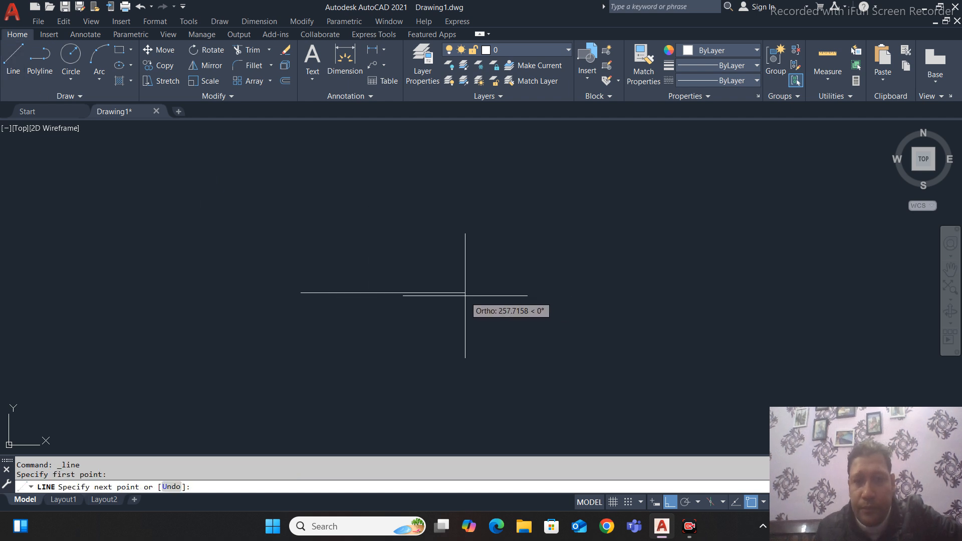
right_click(522, 264)
left_click(546, 282)
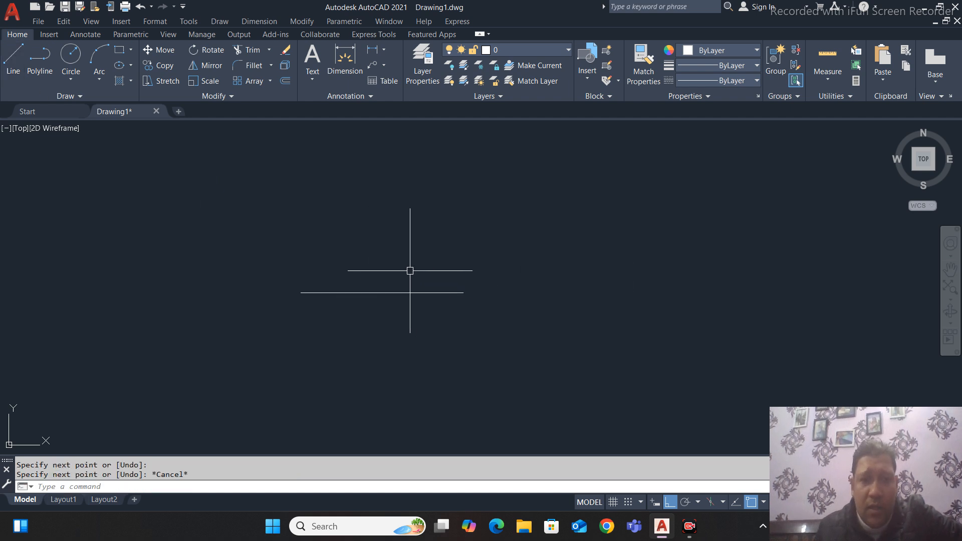
Offset the horizontal line upward by a distance of 20
scroll(411, 271, "up", 2)
middle_click_drag(411, 271, 436, 282)
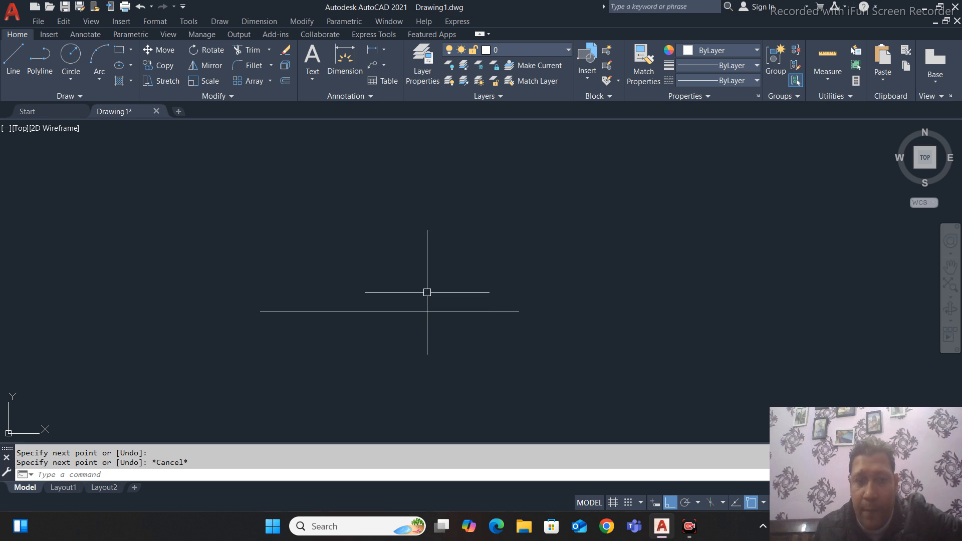
mouse_move(426, 290)
middle_mouse_down()
mouse_move(441, 279)
mouse_move(427, 300)
middle_mouse_up()
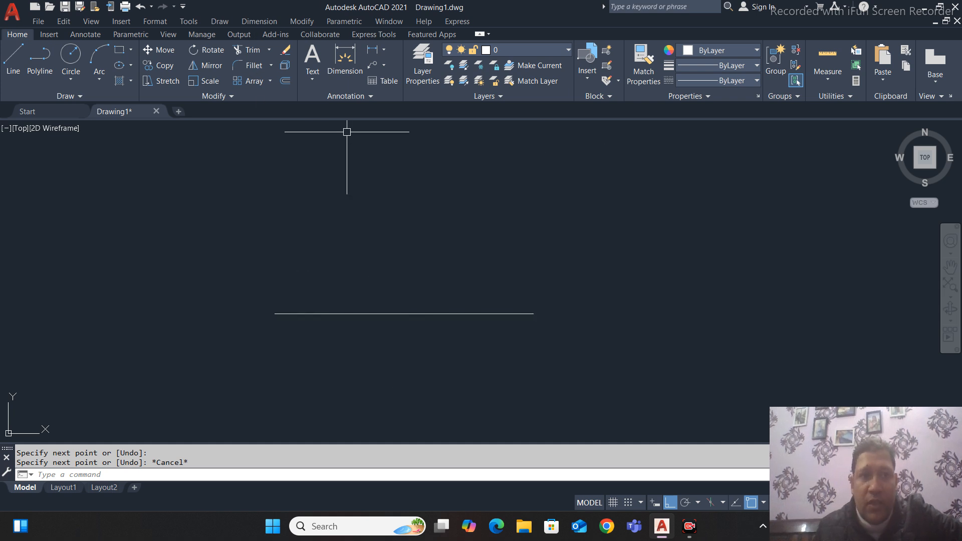
left_click(288, 80)
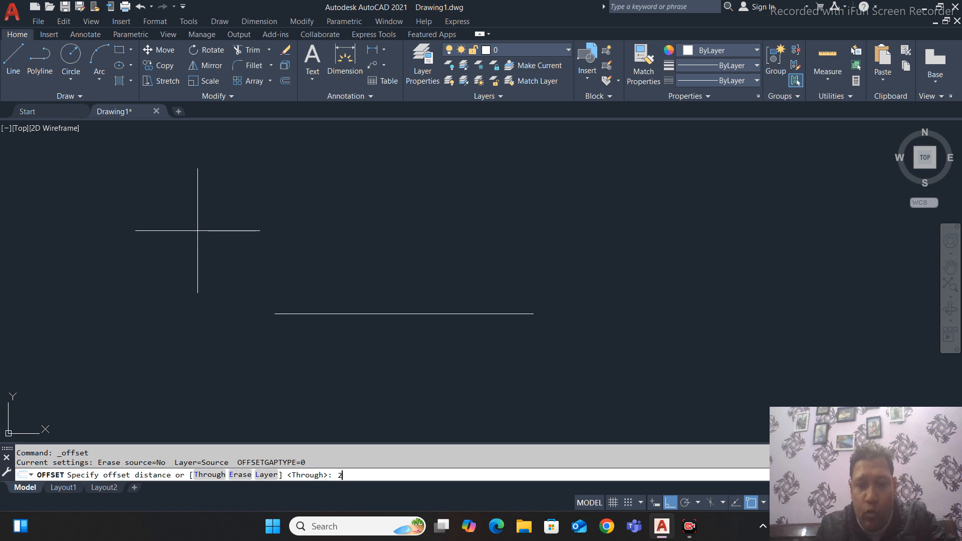
key("Return")
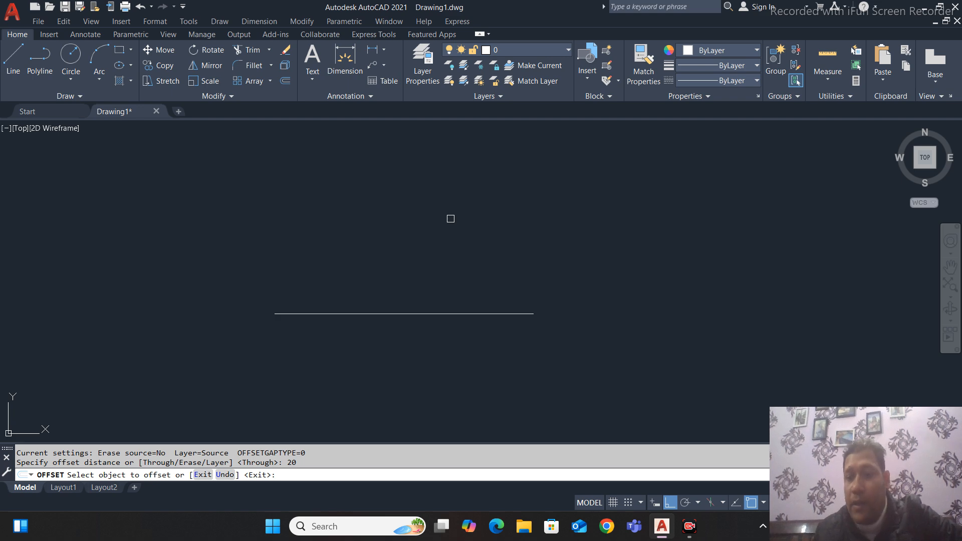
left_click(439, 314)
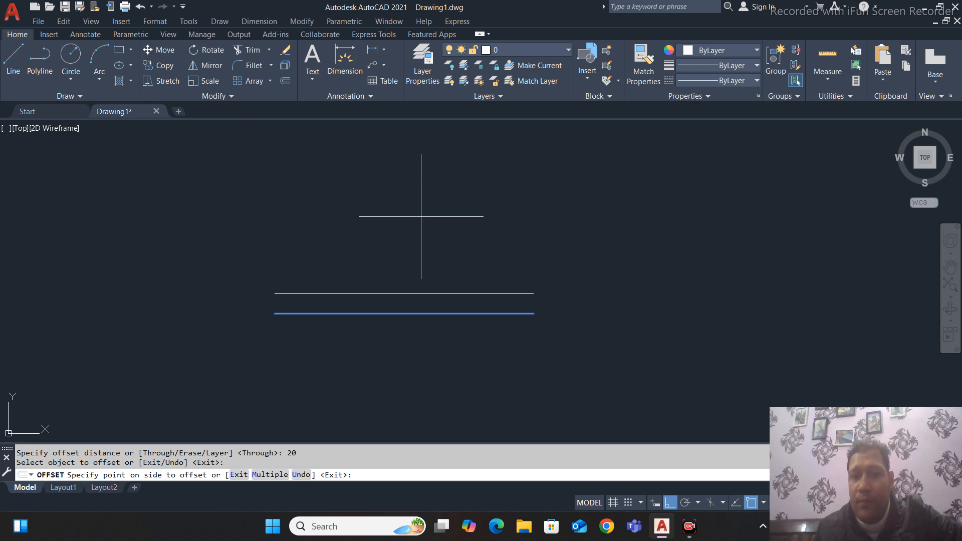
left_click(420, 184)
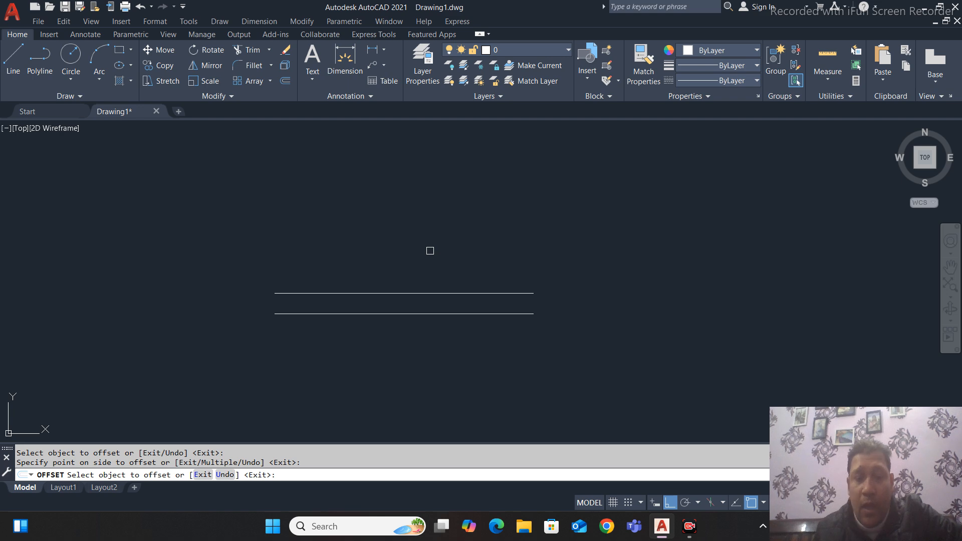
Add three more parallel lines above the stack, each offset 20 upward from the current topmost line
left_click(440, 293)
left_click(442, 255)
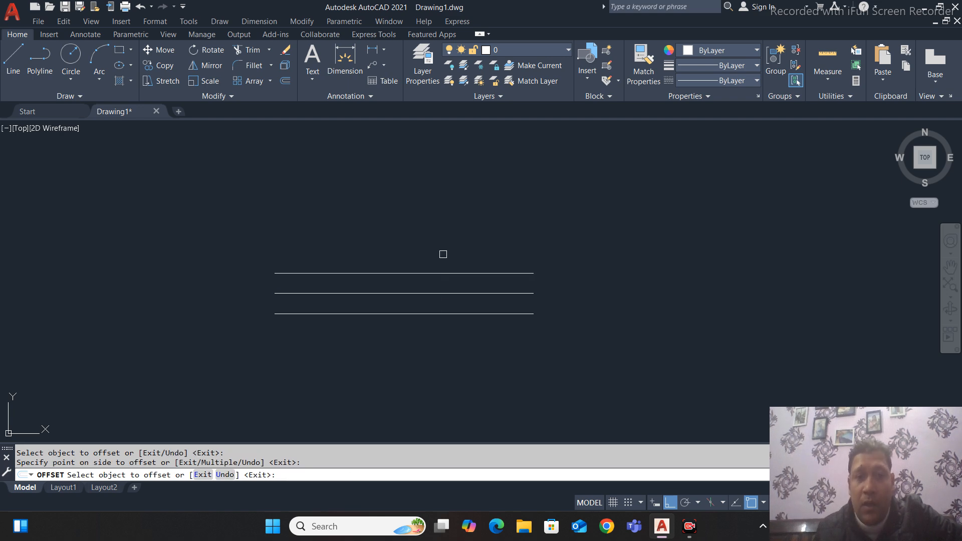
left_click(443, 273)
left_click(444, 232)
left_click(447, 253)
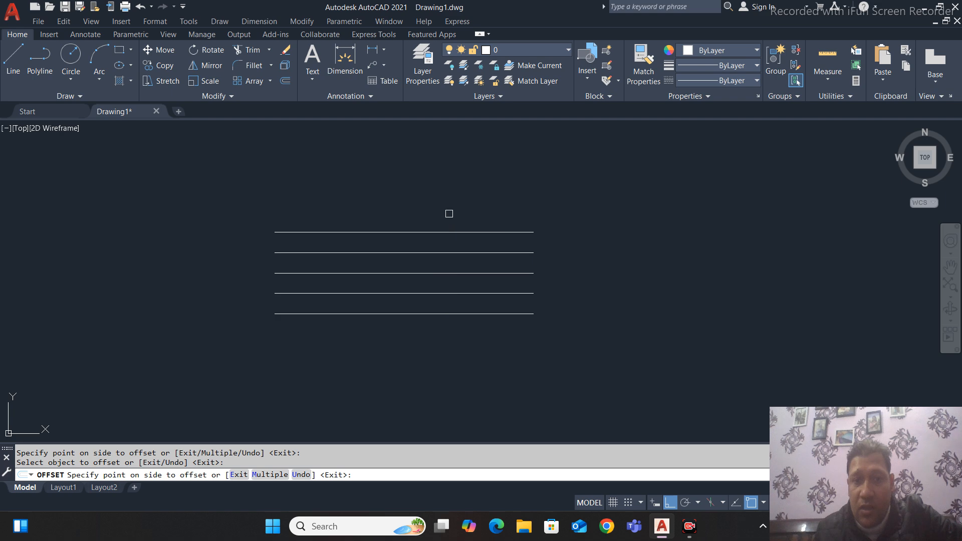
left_click(447, 212)
Add three parallel lines below the original line, each offset 20 downward from the current lowest line, and end the Offset command
left_click(449, 314)
left_click(451, 361)
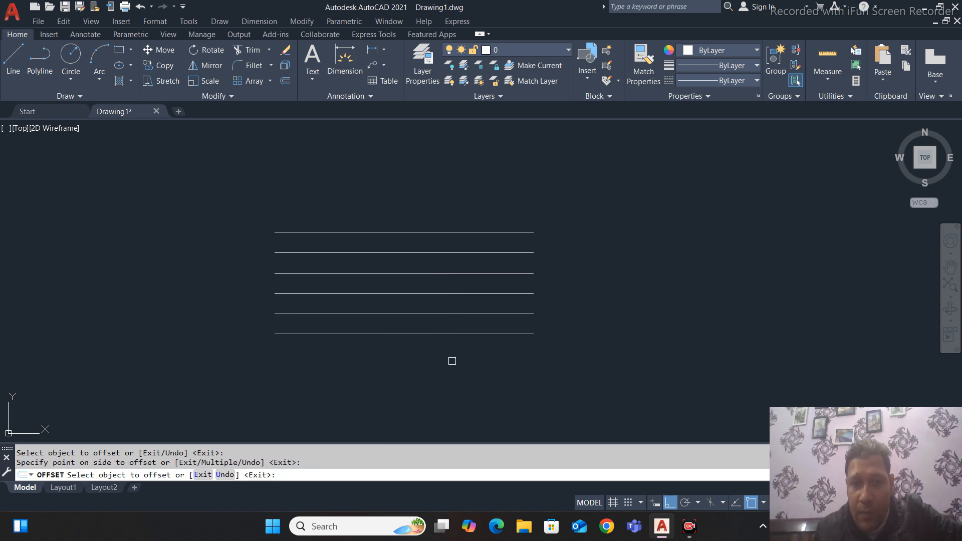
left_click(452, 334)
left_click(453, 376)
left_click(455, 354)
left_click(457, 381)
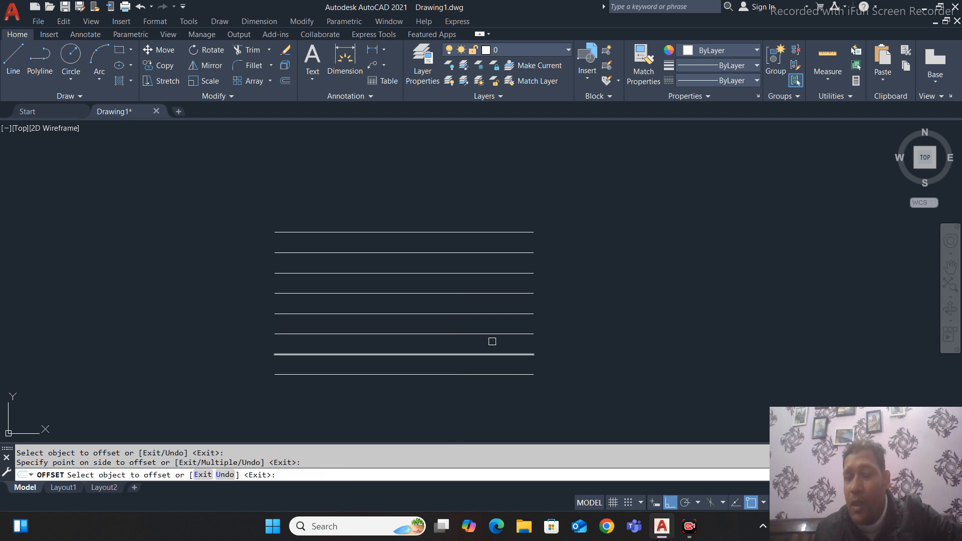
key("Escape")
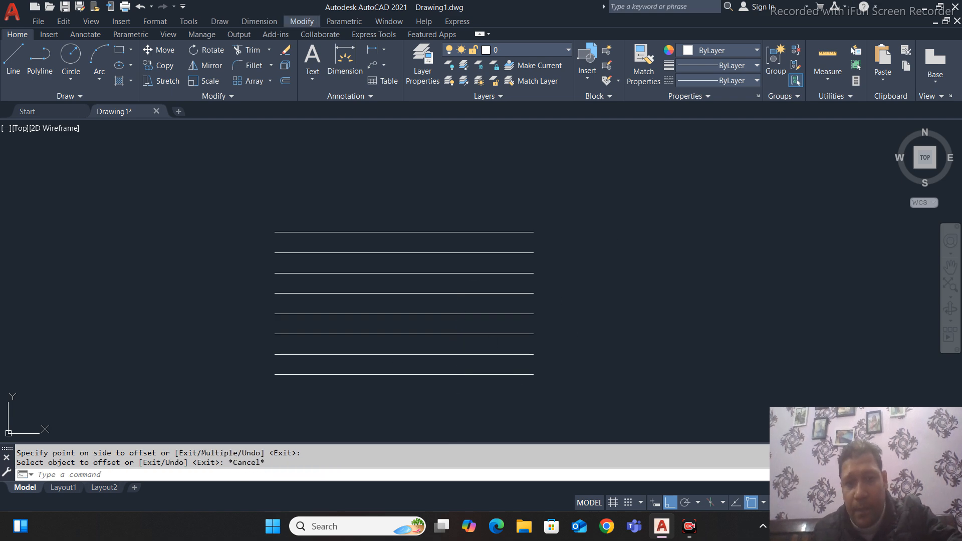
Copy the lowest line of the stack about 336 units horizontally into the empty space to its right
mouse_move(546, 266)
middle_mouse_down()
mouse_move(456, 241)
mouse_move(405, 251)
middle_mouse_up()
middle_click_drag(507, 299, 477, 295)
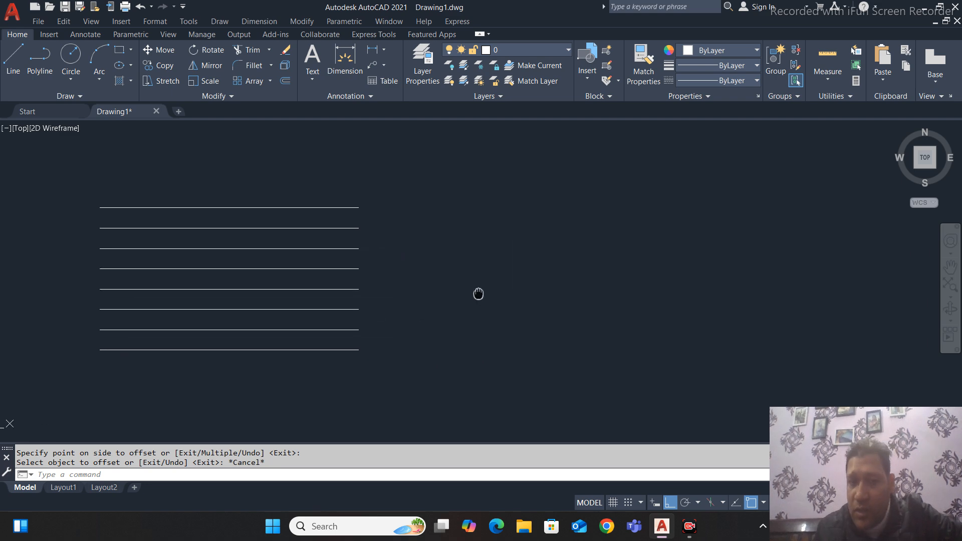
left_click(159, 65)
left_click(287, 357)
key("Return")
left_click(276, 361)
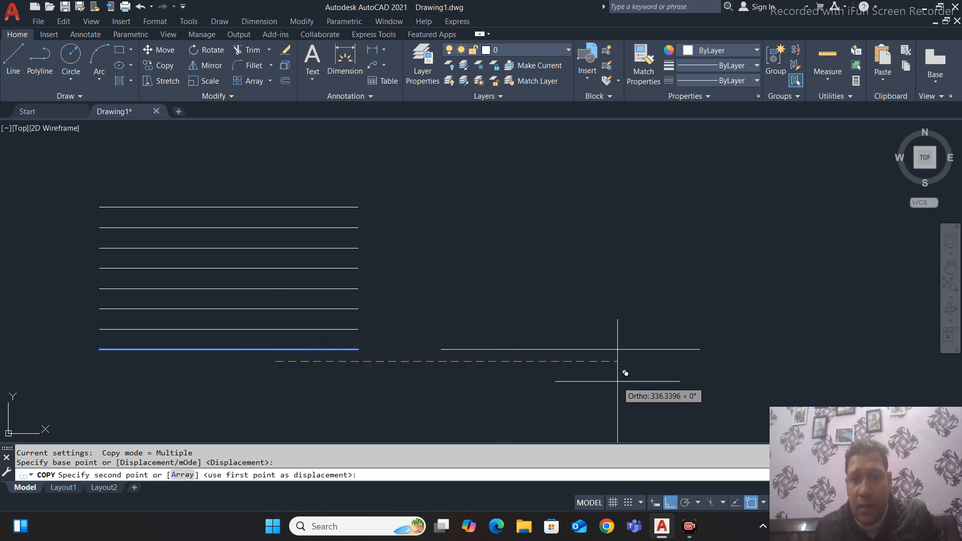
left_click(617, 381)
key("Escape")
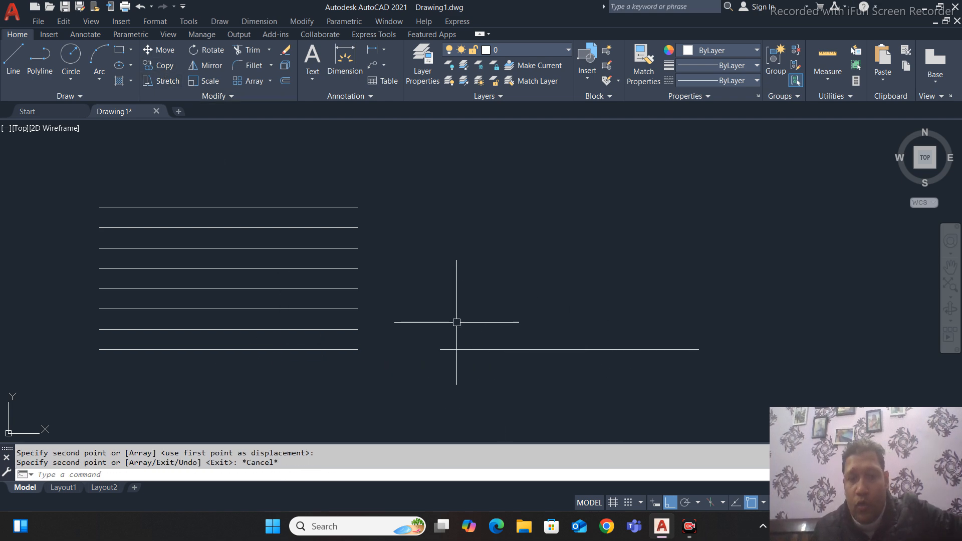
Copy the separate line straight up at distances of 20, 40, 60 and 80 with the Copy command
left_click(164, 65)
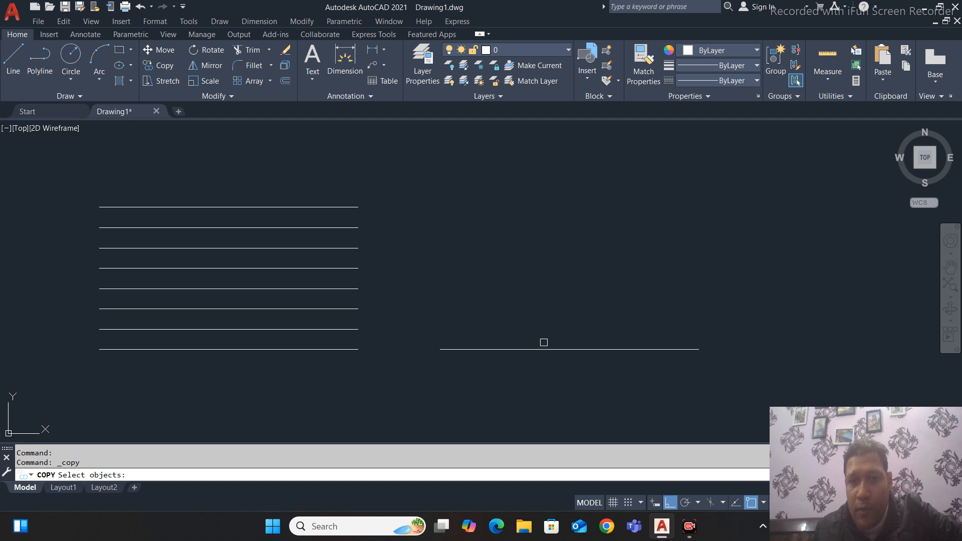
left_click(544, 350)
key("Return")
left_click(659, 312)
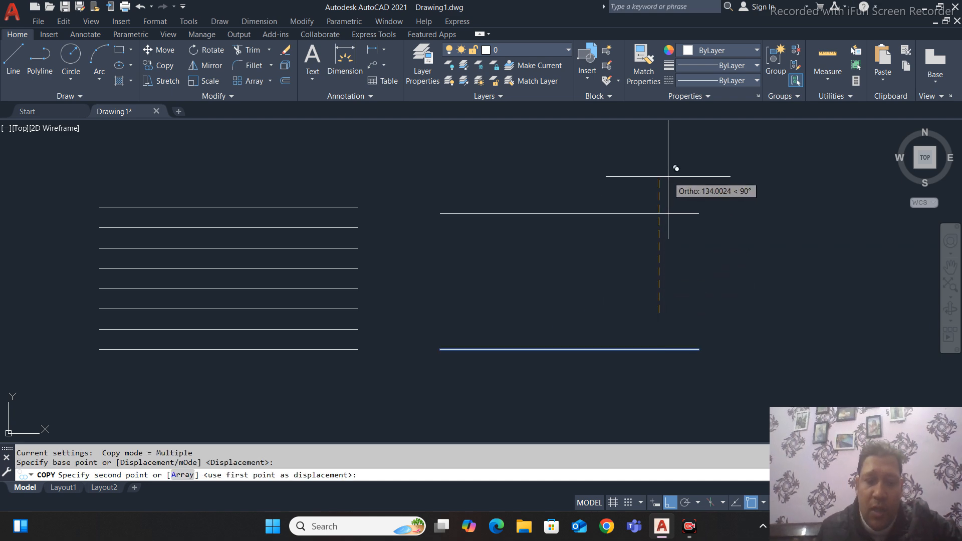
key("Return")
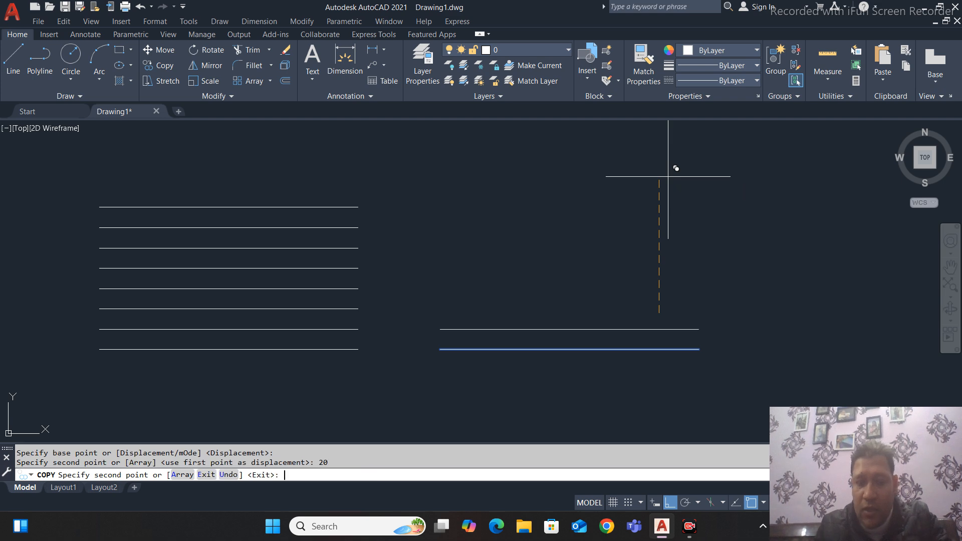
type("40")
key("Return")
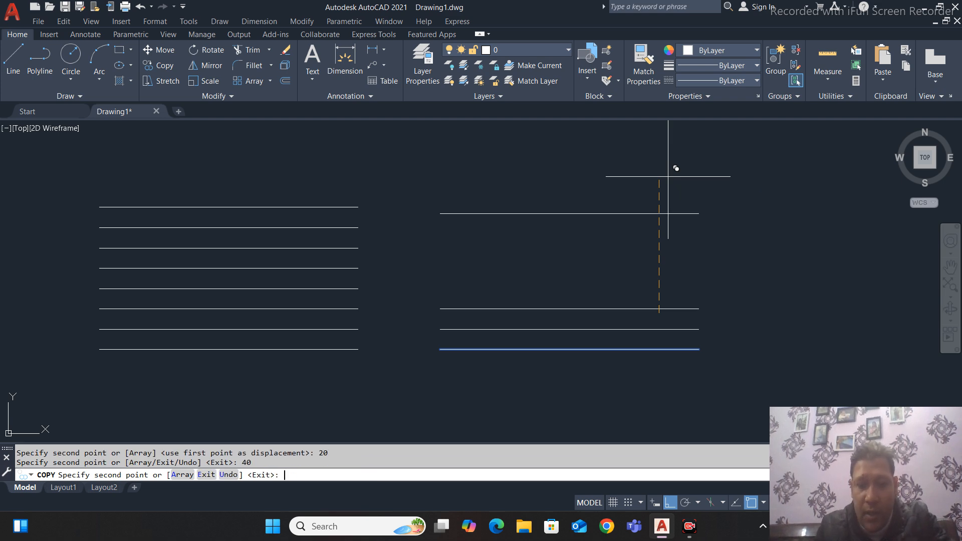
type("60")
key("Return")
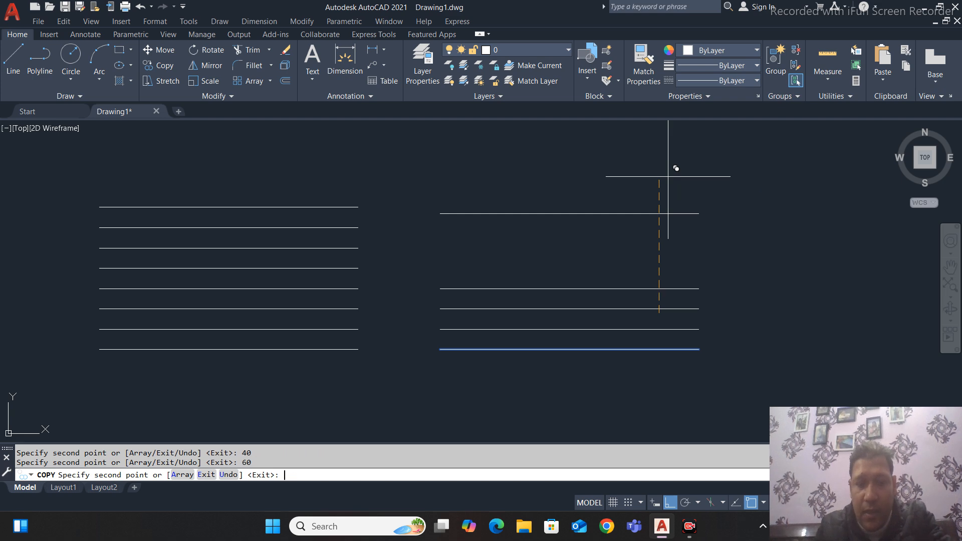
type("80")
key("Return")
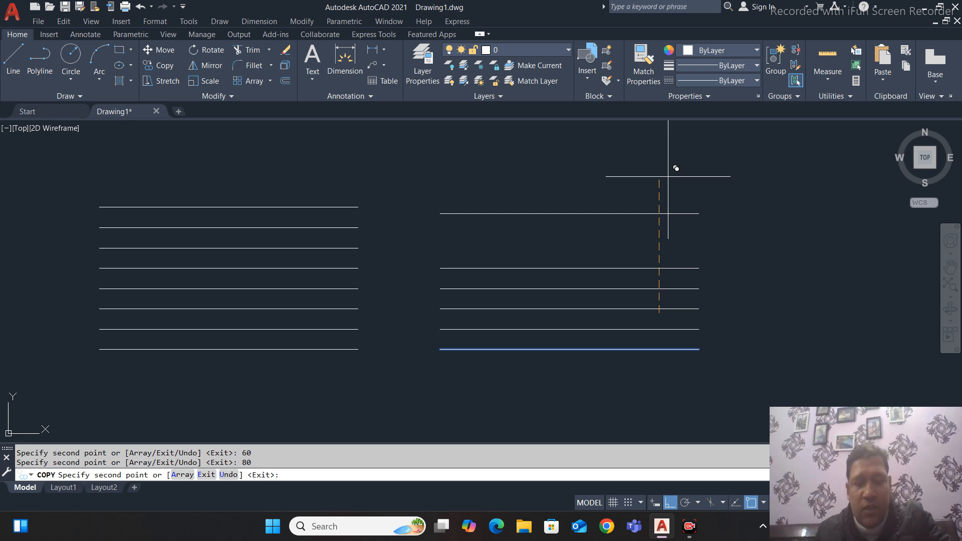
key("Escape")
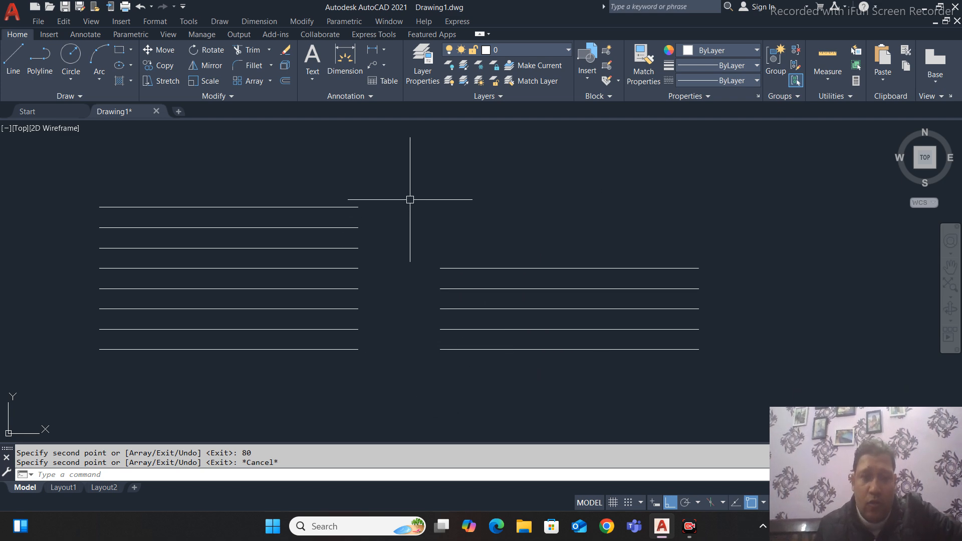
Erase all five lines of the right-hand stack made with the Copy command
left_click(573, 215)
left_click(493, 393)
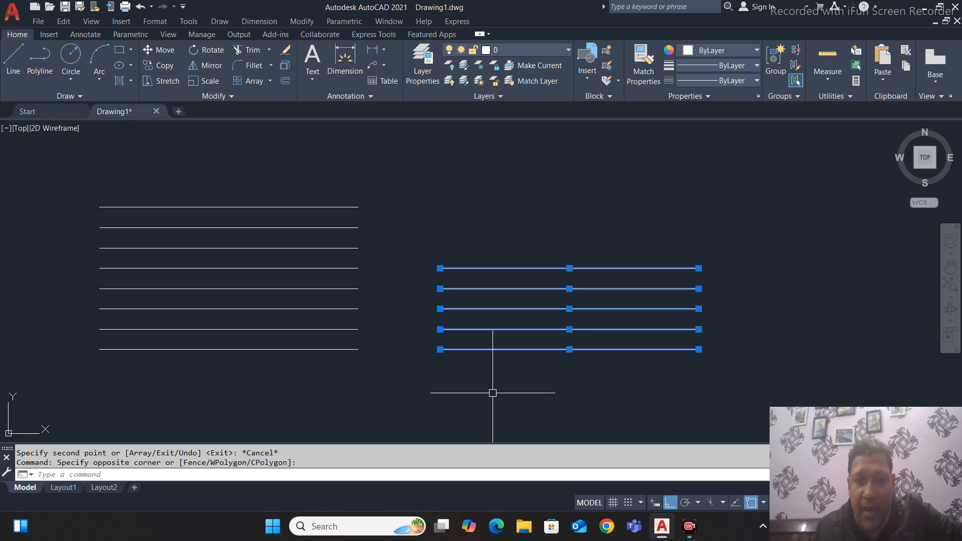
key("Delete")
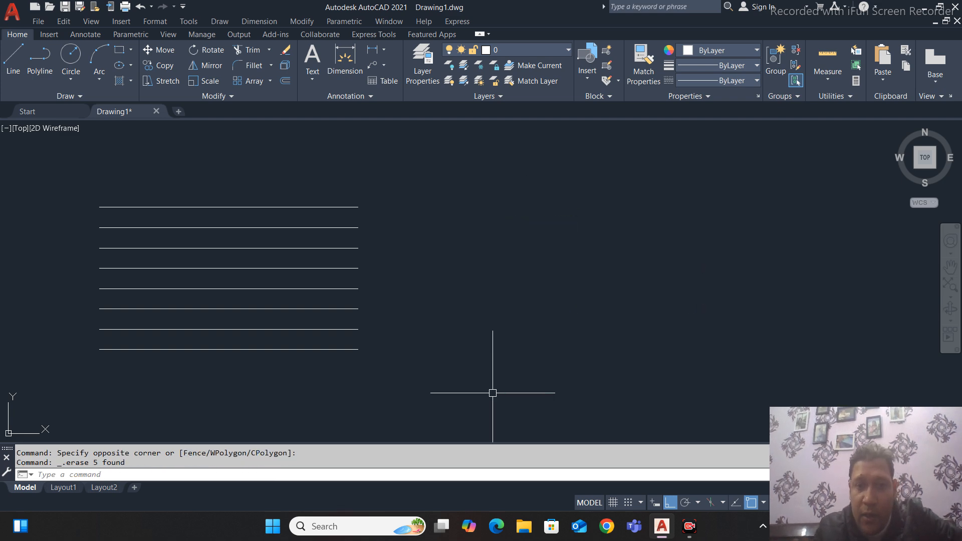
Draw a shallow upward-bulging three-point arc in the empty space right of the line stack
mouse_move(456, 314)
middle_mouse_down()
mouse_move(355, 282)
mouse_move(374, 283)
middle_mouse_up()
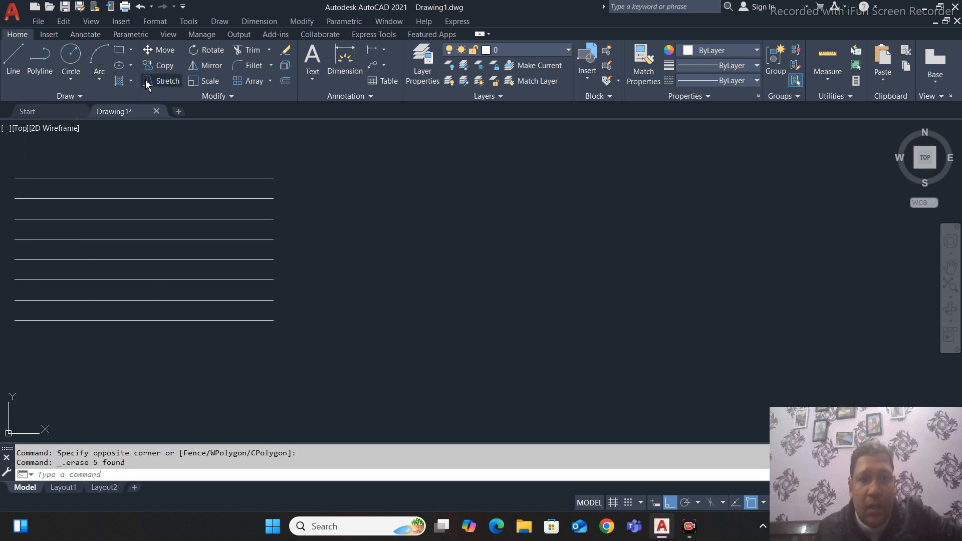
left_click(100, 62)
left_click(412, 304)
left_click(492, 277)
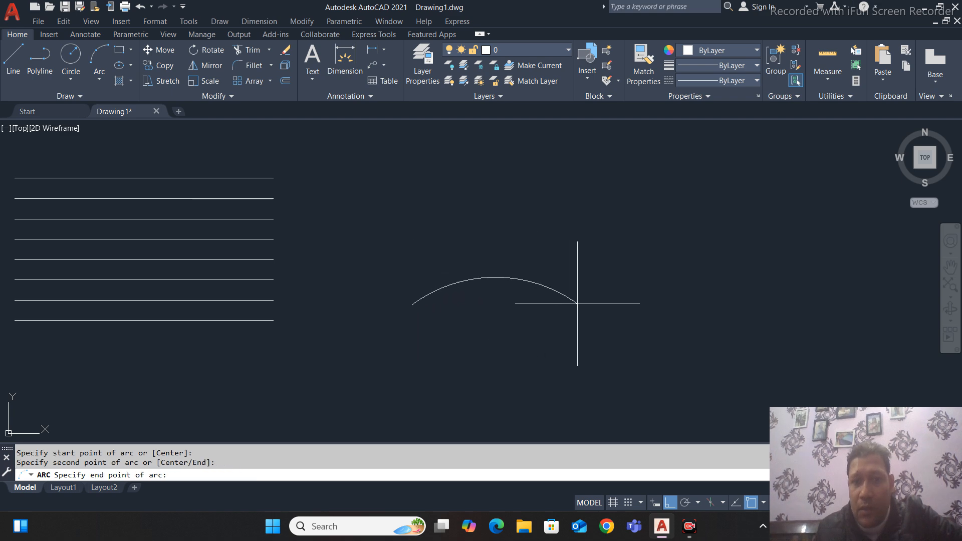
left_click(586, 308)
Offset the arc outward, above itself, keeping the offset distance of 20
middle_click_drag(623, 275, 607, 294)
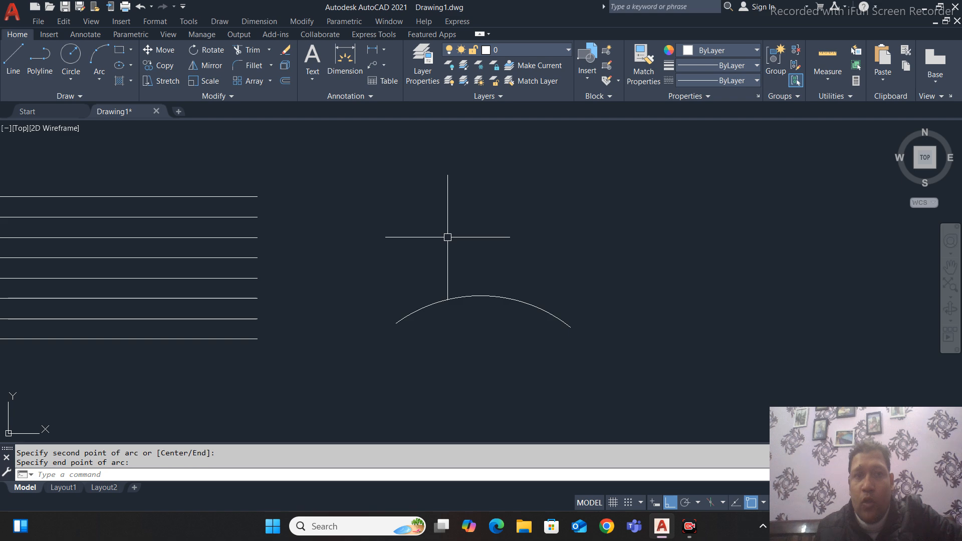
left_click(286, 81)
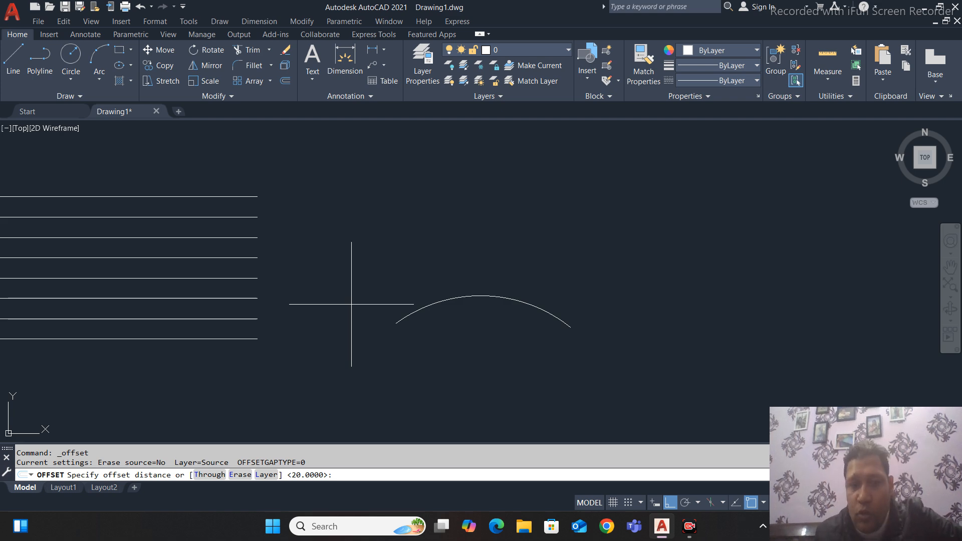
key("Return")
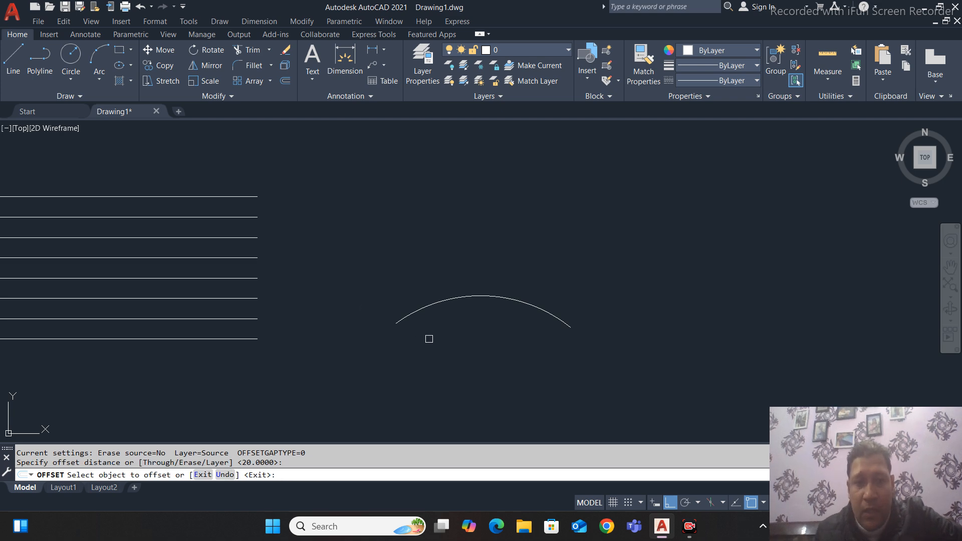
left_click(464, 297)
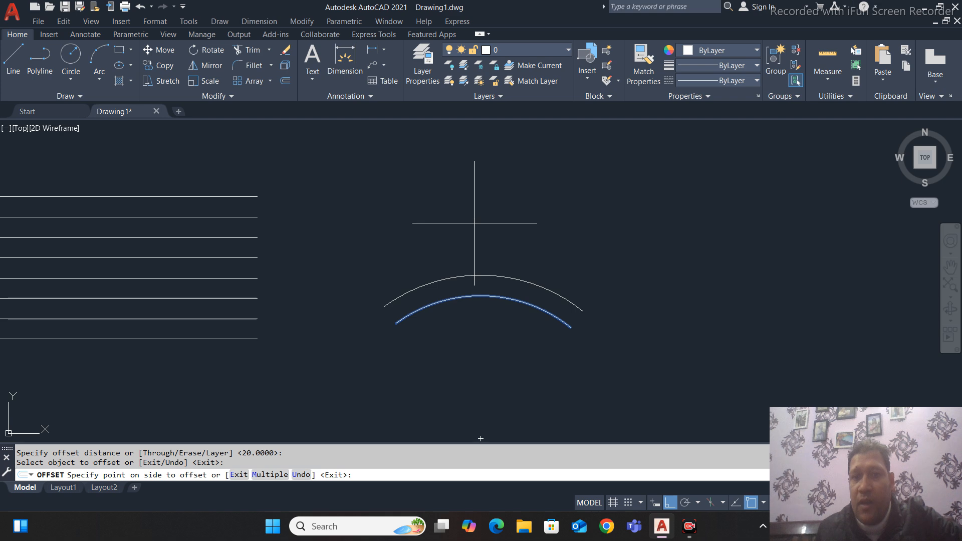
left_click(489, 246)
Add four more concentric arcs above, each offset 20 outward from the current outermost arc
left_click(502, 276)
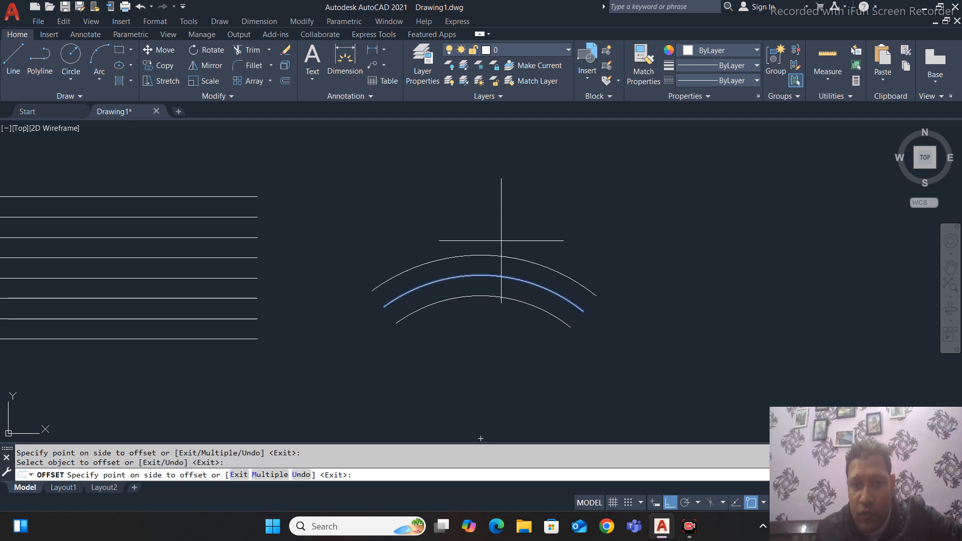
left_click(504, 216)
left_click(504, 253)
left_click(508, 221)
left_click(508, 235)
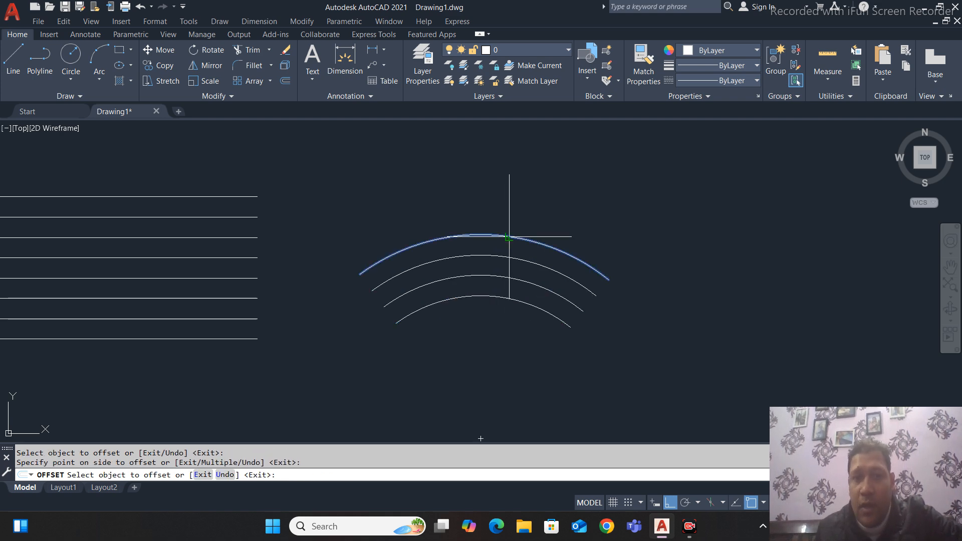
left_click(509, 195)
left_click(509, 216)
left_click(508, 180)
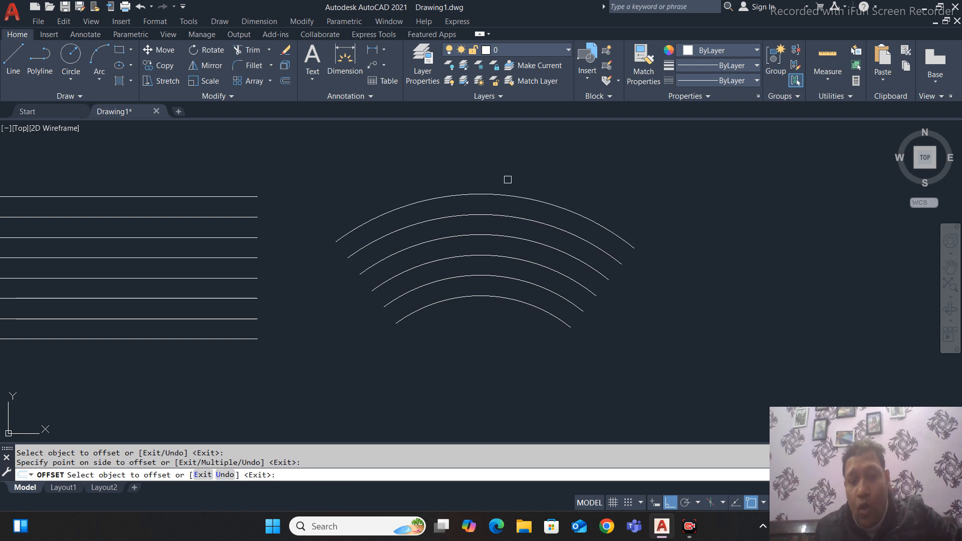
Draw a line from the outermost arc's left endpoint to the common centre of the concentric arcs
key("Escape")
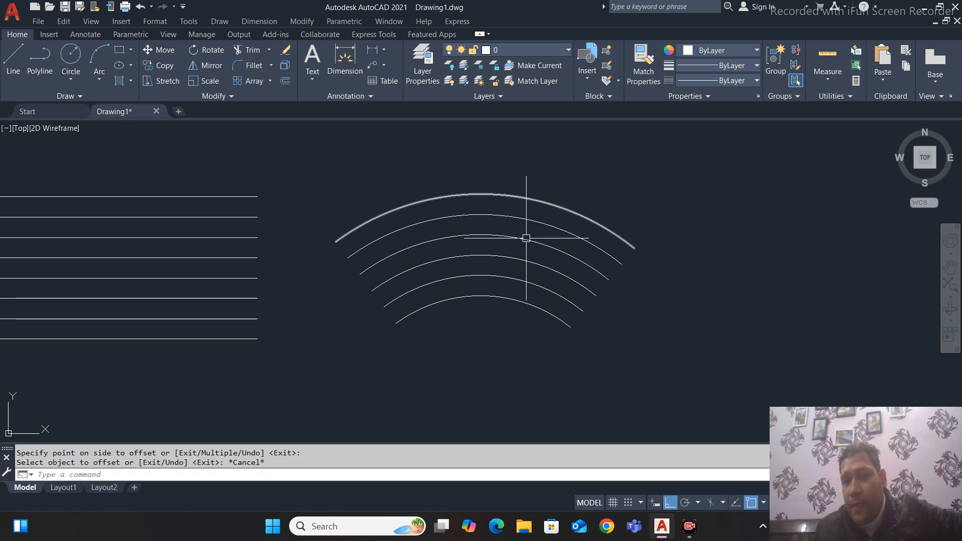
middle_click_drag(385, 331, 524, 324)
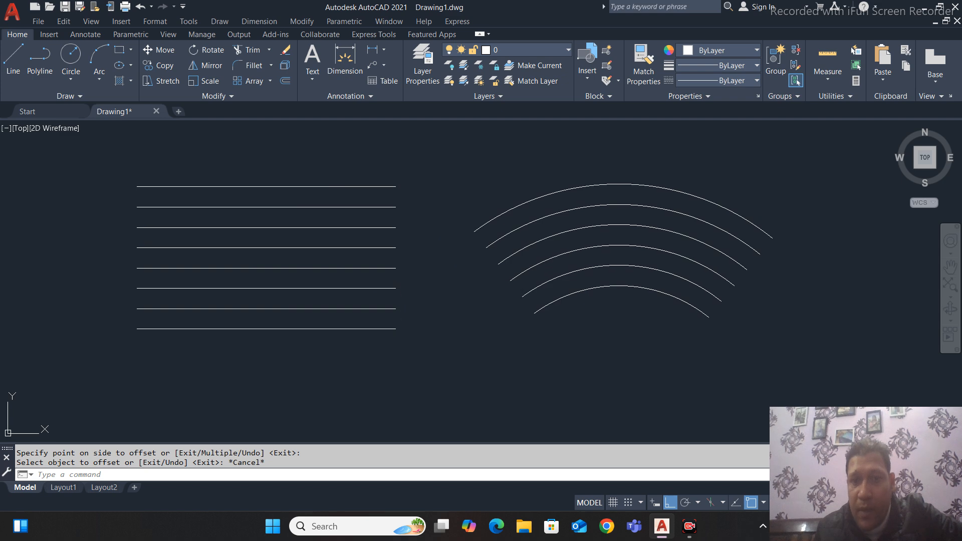
middle_click_drag(526, 278, 415, 281)
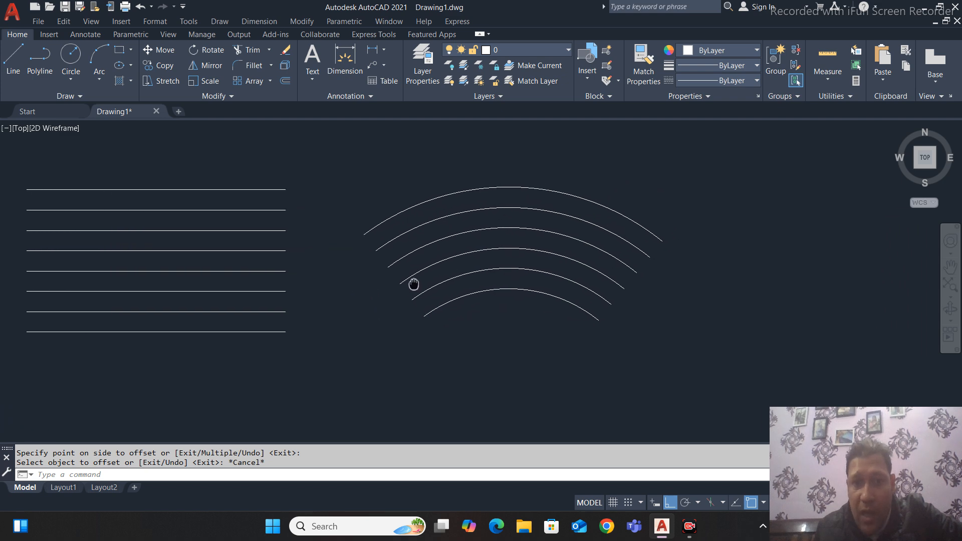
left_click(13, 56)
left_click(365, 234)
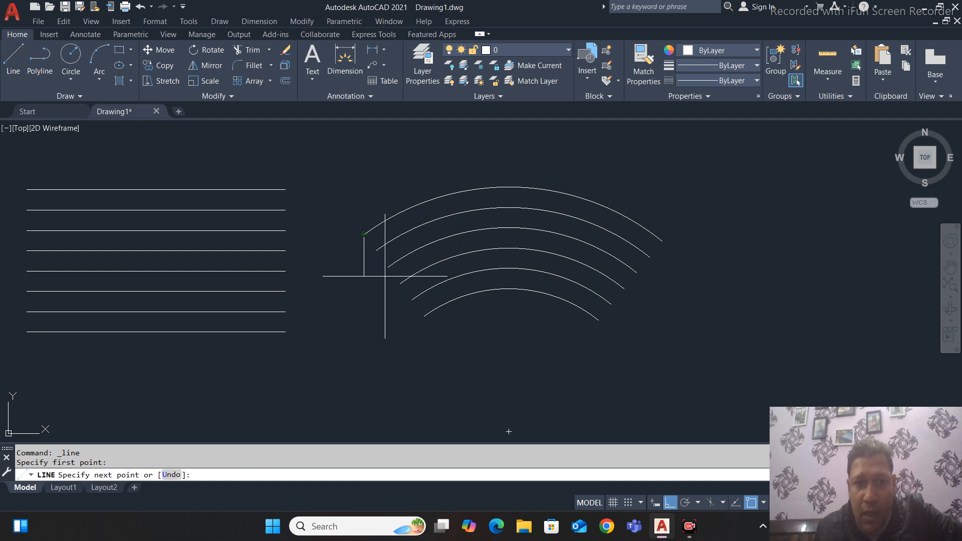
left_click(509, 431)
right_click(526, 349)
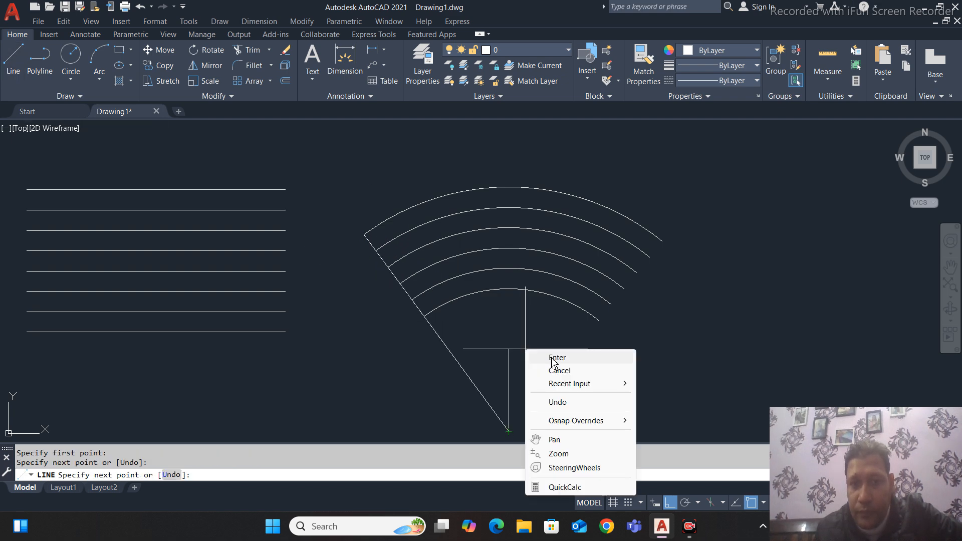
left_click(551, 359)
Turn Ortho off and draw a short slanted line up and to the right from the innermost arc's left endpoint
scroll(413, 284, "up", 2)
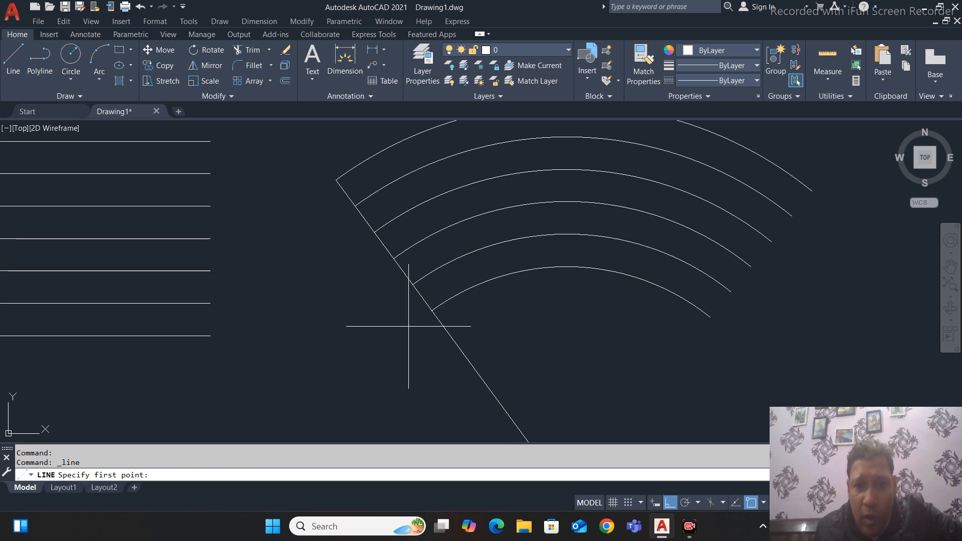
left_click(432, 310)
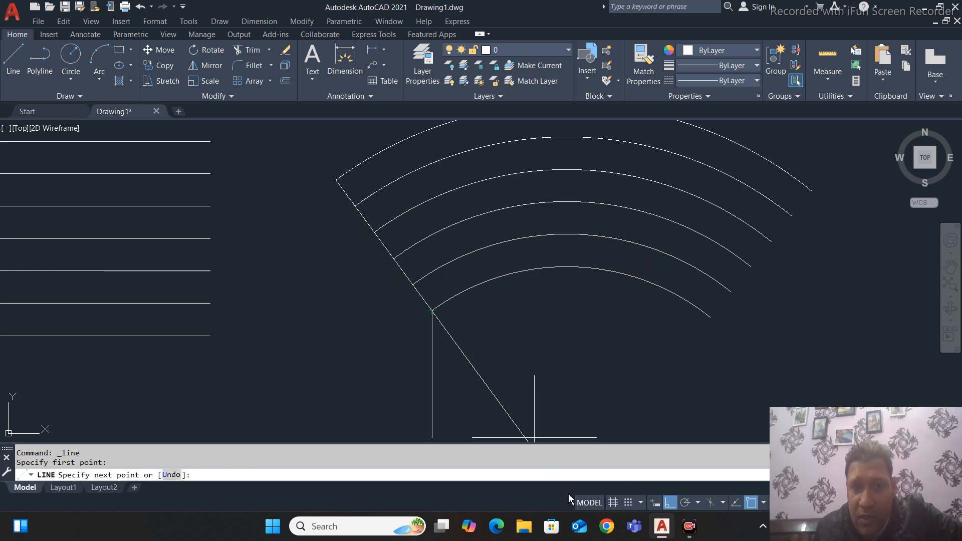
left_click(670, 503)
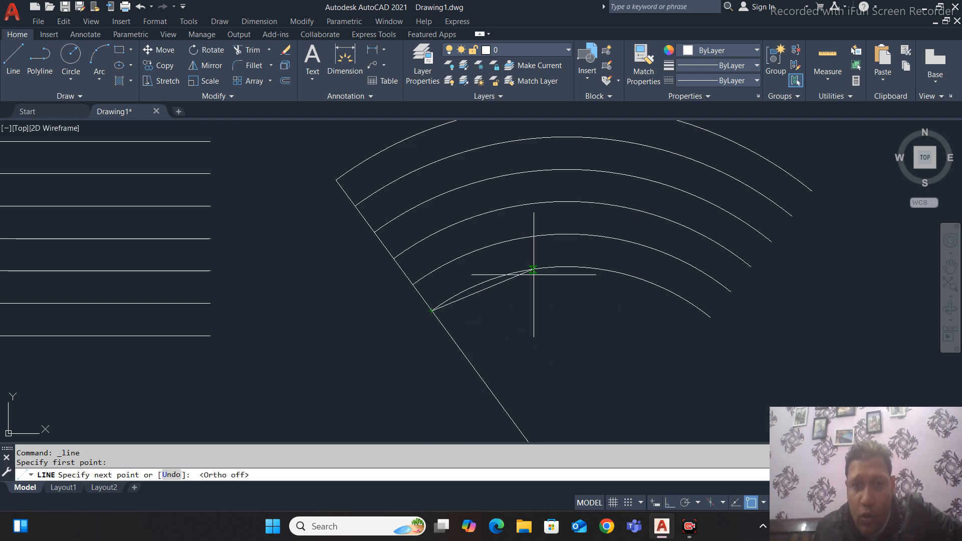
left_click(503, 257)
key("Return")
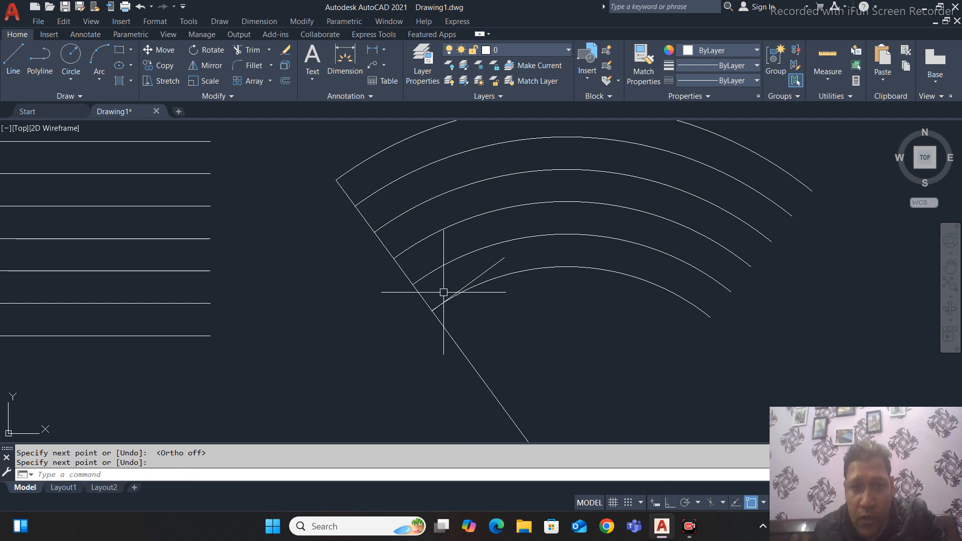
scroll(441, 291, "up", 4)
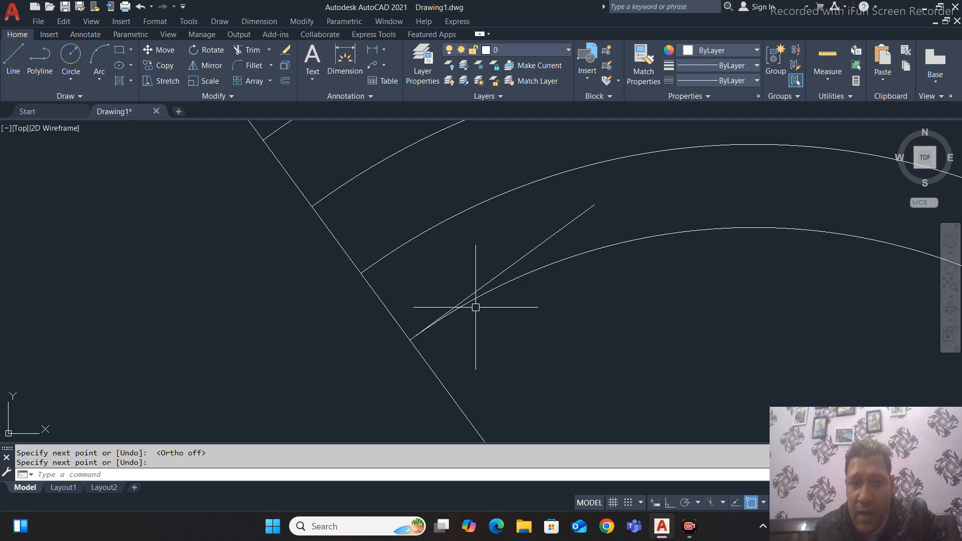
scroll(448, 297, "down", 6)
Draw a vertical line joining the right endpoints of the lowest and highest horizontal lines
left_click(477, 325)
left_click(452, 346)
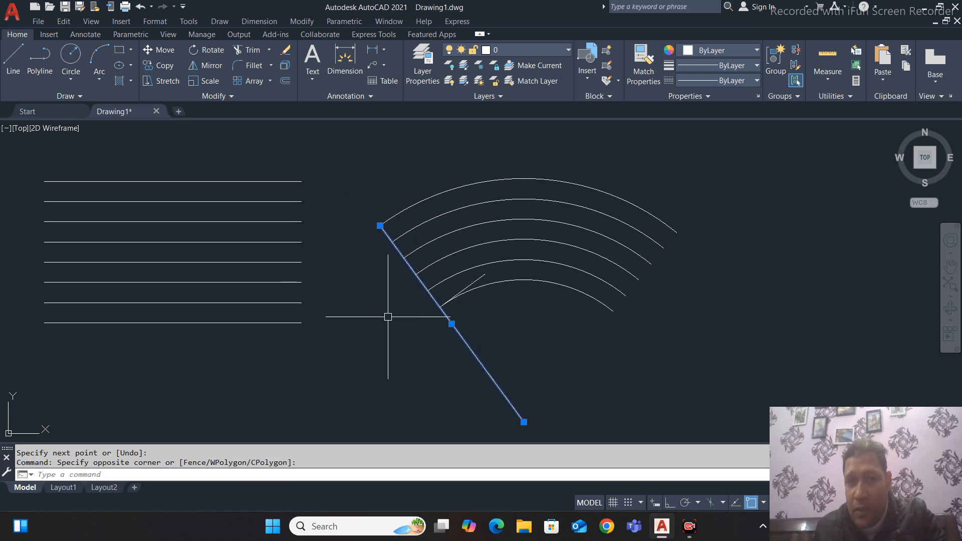
key("Return")
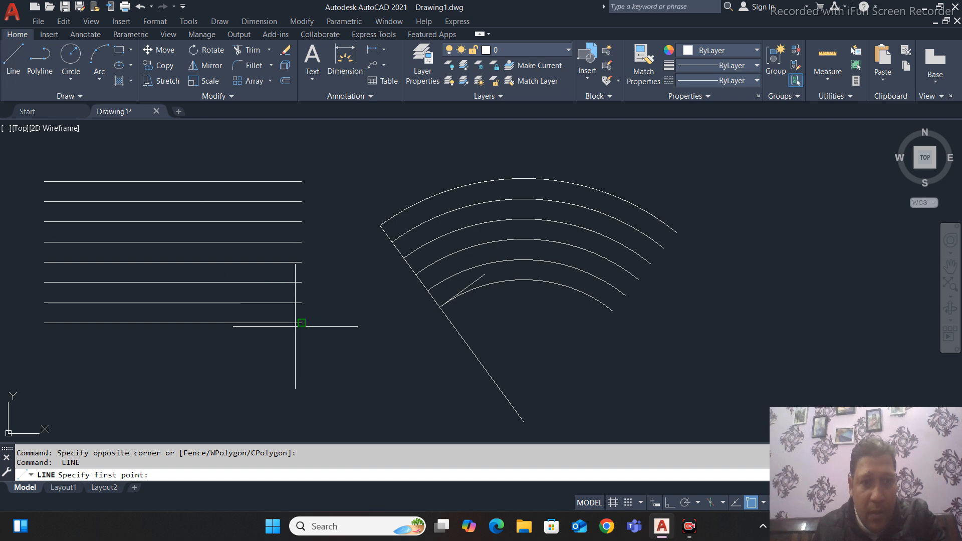
left_click(302, 323)
left_click(301, 181)
key("Return")
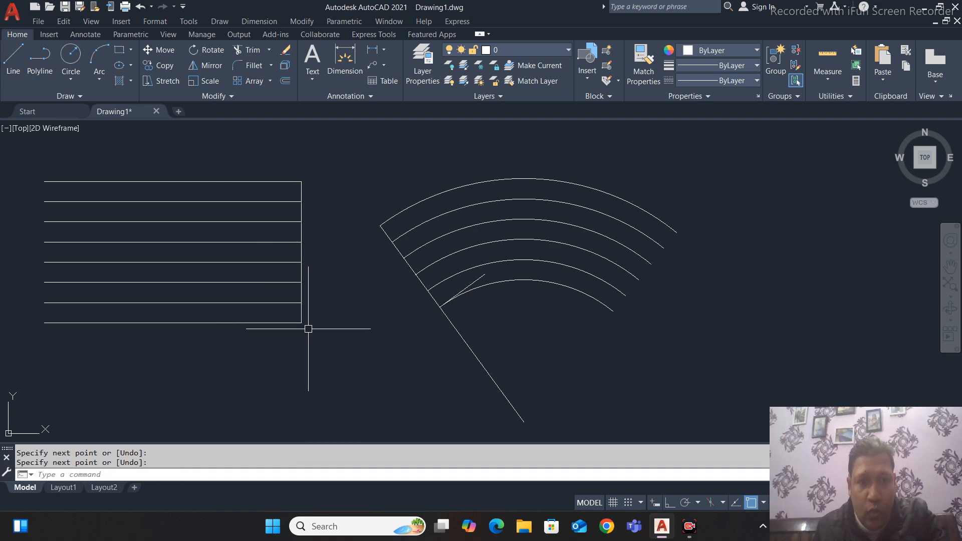
Erase all the concentric arcs together with the two lines drawn from their left endpoints
scroll(544, 286, "down", 2)
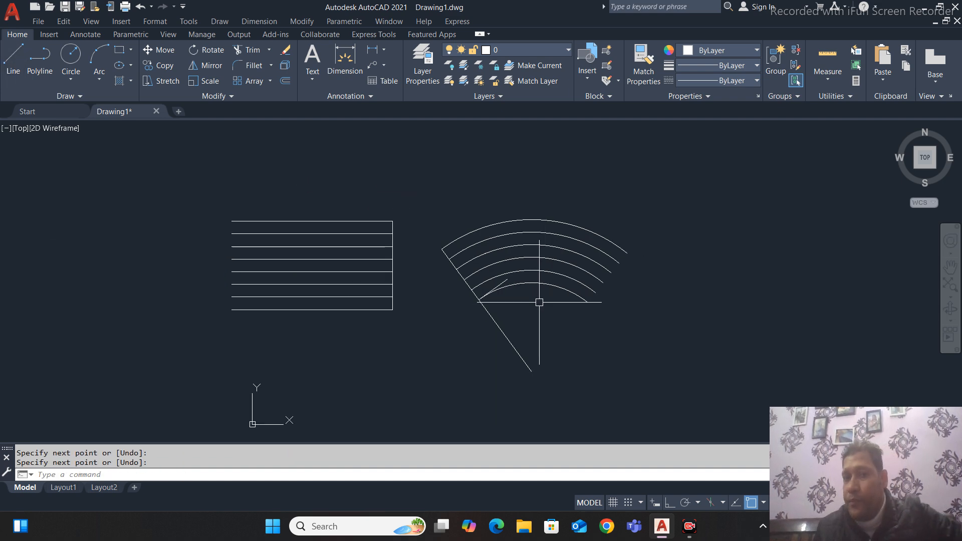
left_click(587, 180)
left_click(473, 355)
key("Delete")
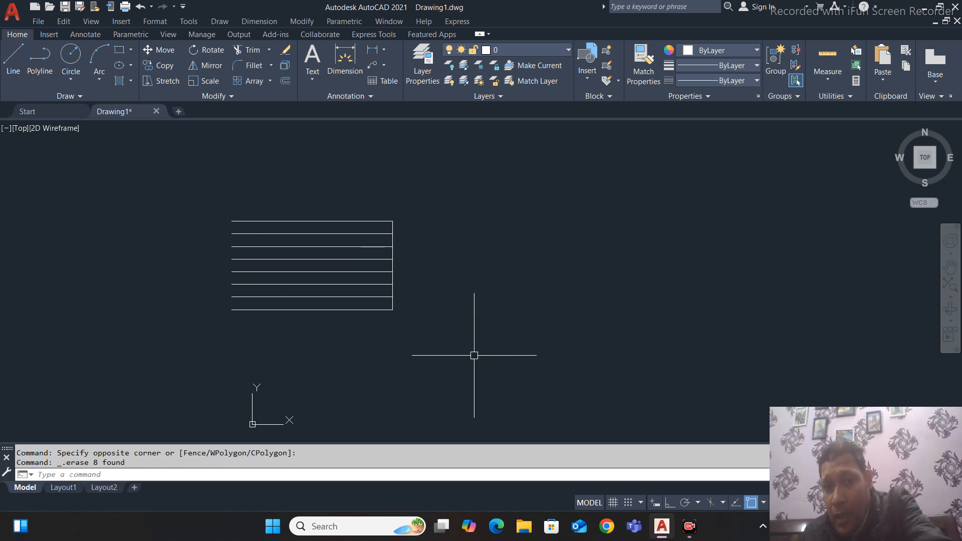
Erase the vertical line that closes the right ends of the horizontal lines
left_click(429, 187)
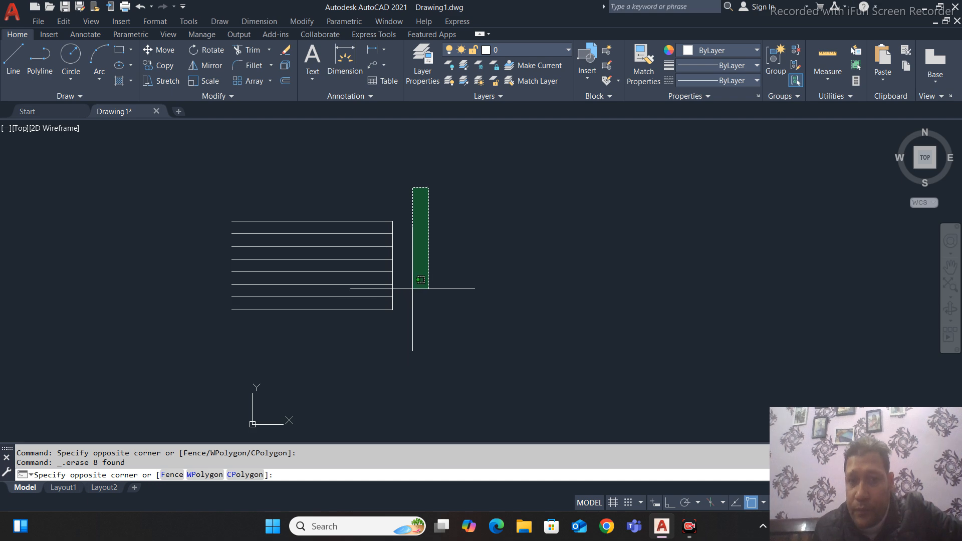
left_click(407, 234)
left_click(374, 194)
left_click(411, 336)
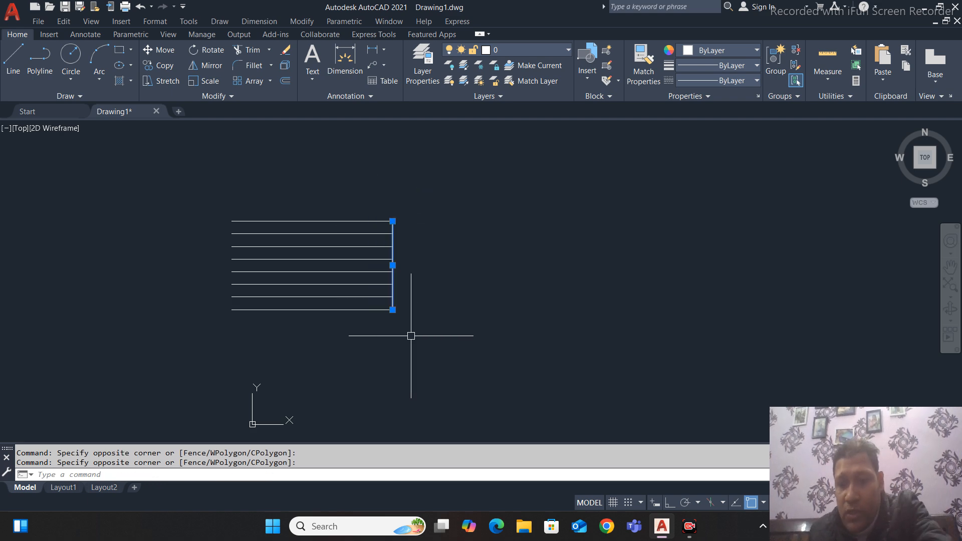
key("Delete")
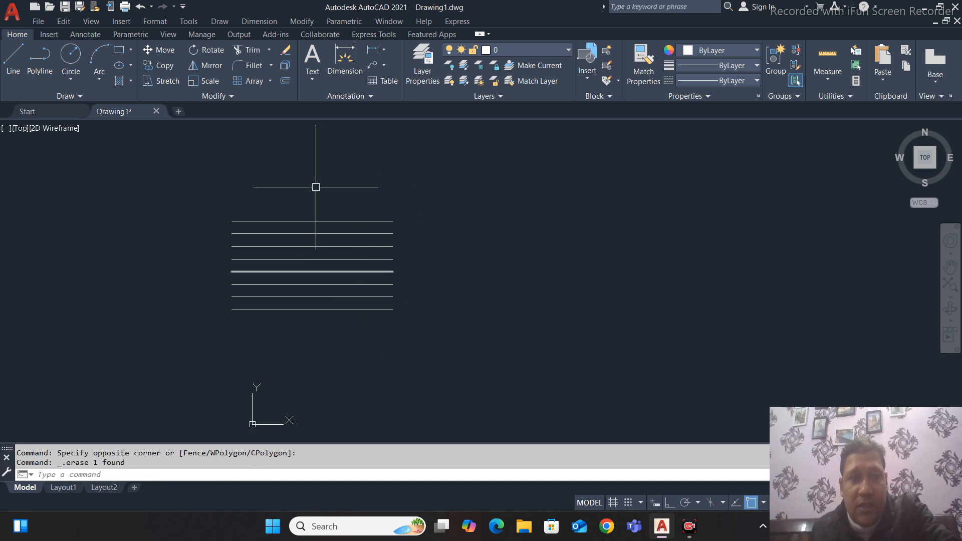
Draw a rectangle about twice as wide as high in the empty space right of the horizontal lines
left_click(120, 50)
left_click(537, 292)
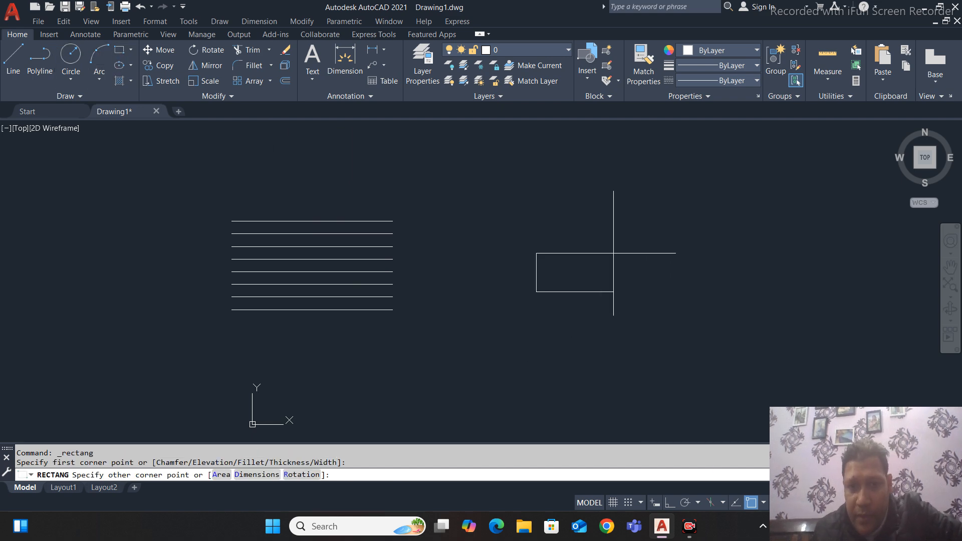
left_click(638, 241)
scroll(673, 263, "up", 2)
middle_click_drag(673, 263, 576, 270)
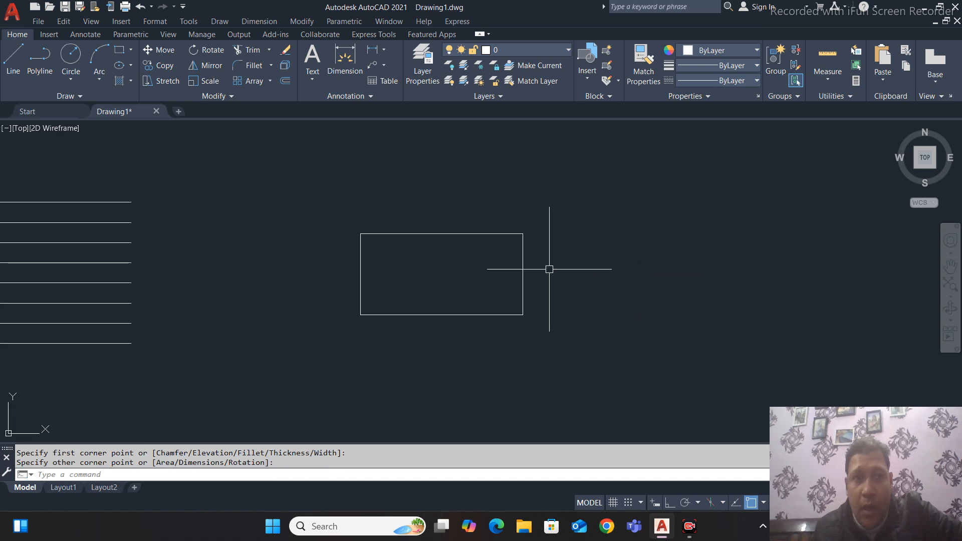
scroll(550, 265, "down", 2)
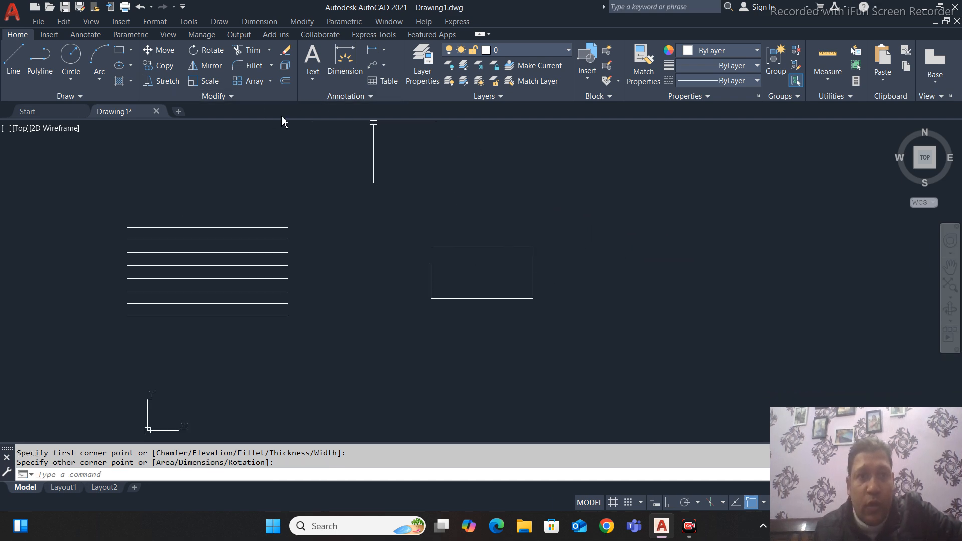
Offset the rectangle outward with an offset distance of 25
left_click(285, 80)
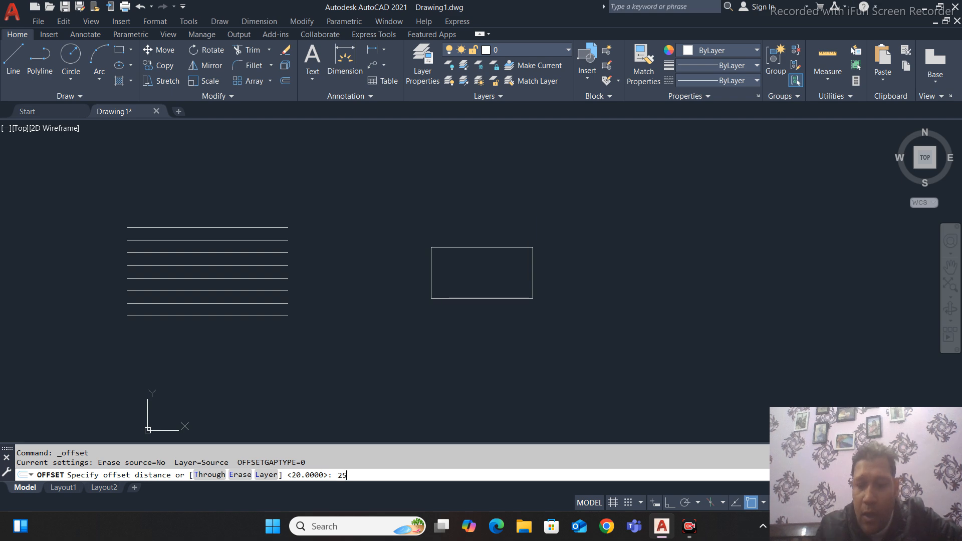
key("Return")
left_click(507, 248)
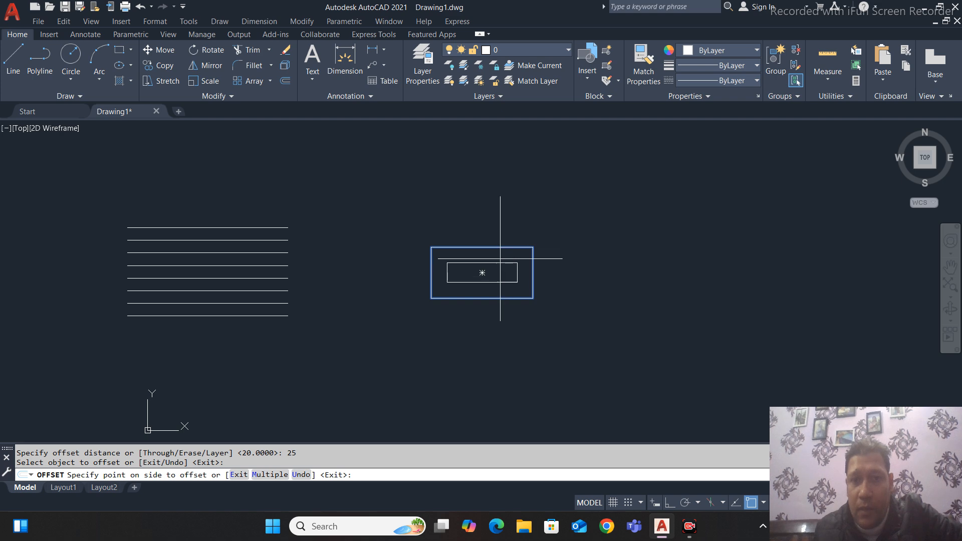
left_click(513, 211)
Add two more rectangles around it, each offset 25 outward from the current outermost rectangle, and end Offset
left_click(517, 232)
left_click(518, 200)
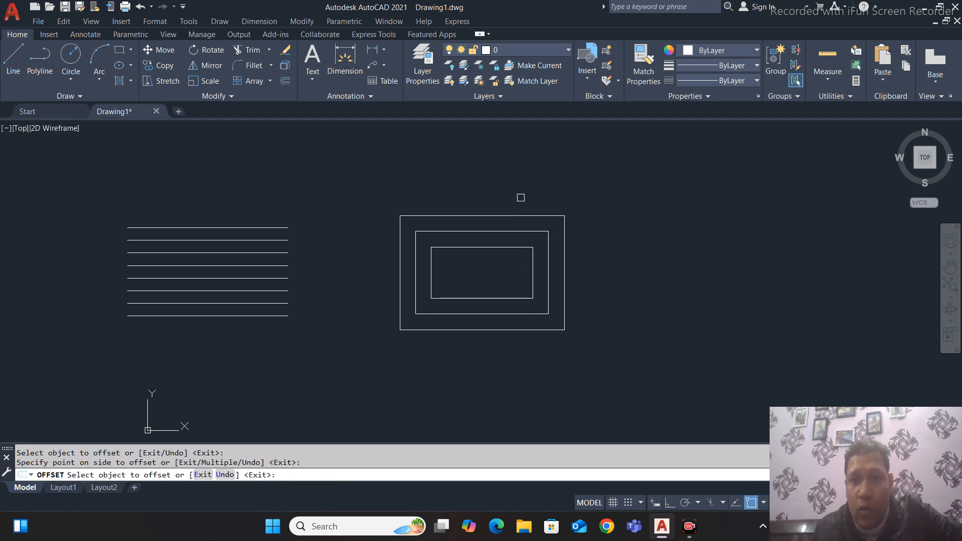
left_click(525, 219)
left_click(528, 127)
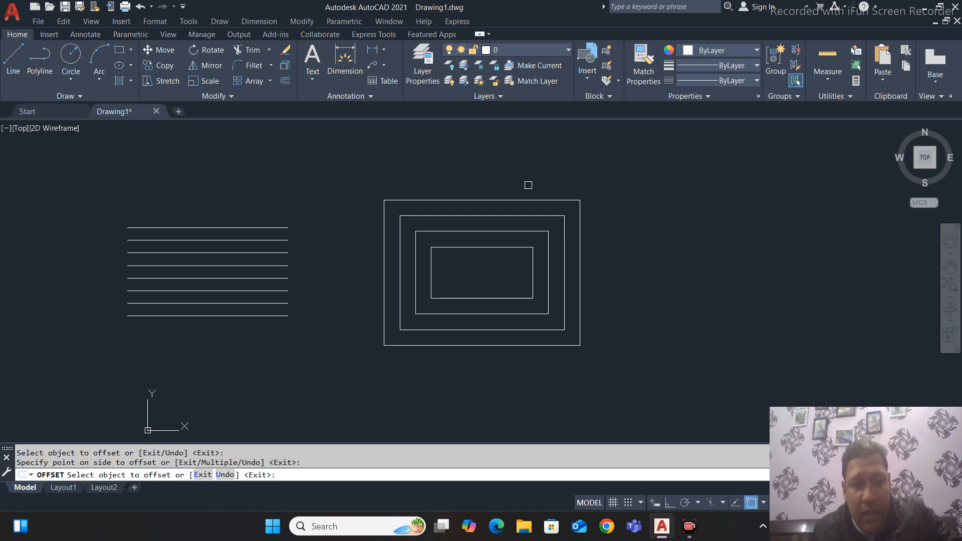
key("Escape")
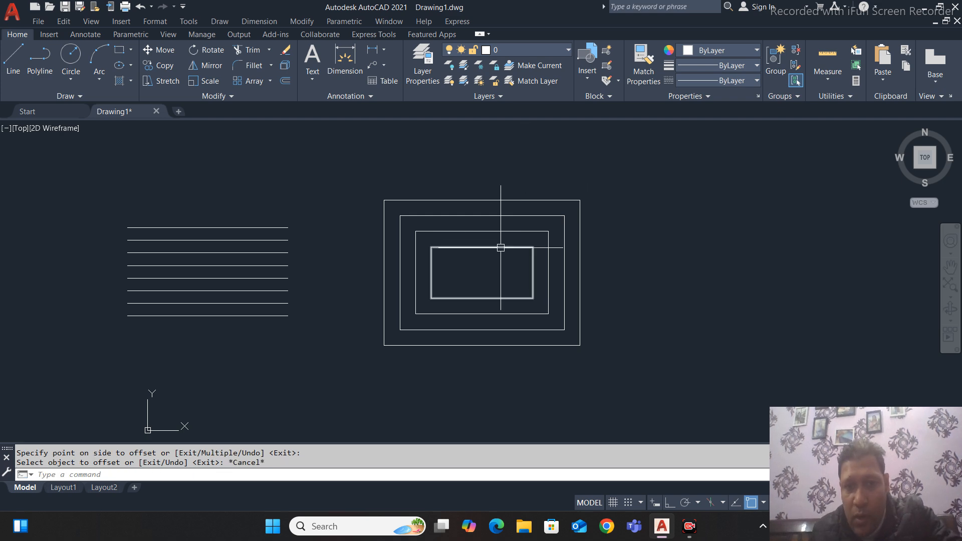
Erase all four nested rectangles
left_click(501, 247)
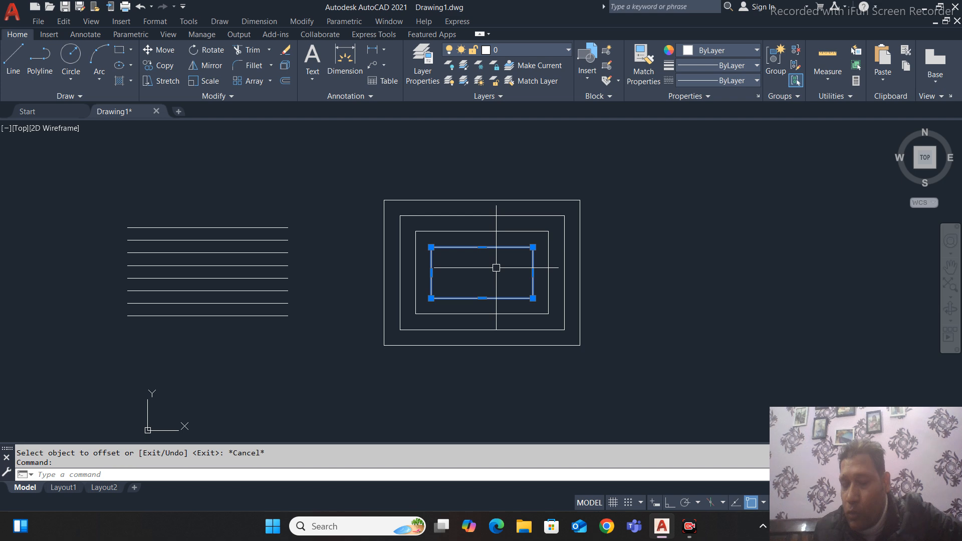
key("Escape")
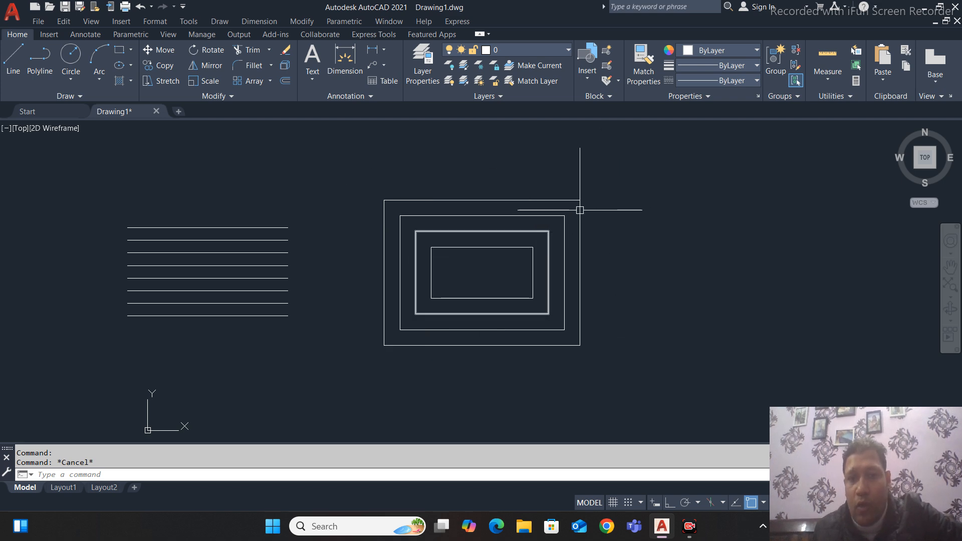
left_click(612, 181)
left_click(485, 383)
key("Delete")
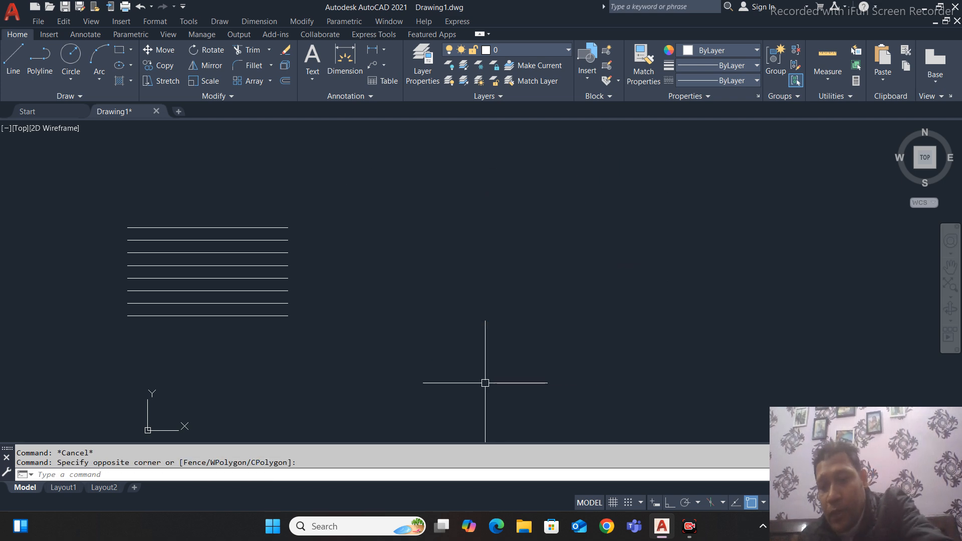
Turn Ortho on and draw a vertical line crossing all eight horizontal lines near their left ends, extending beyond the stack
mouse_move(451, 249)
middle_mouse_down()
mouse_move(570, 231)
mouse_move(543, 272)
middle_mouse_up()
scroll(300, 228, "up", 2)
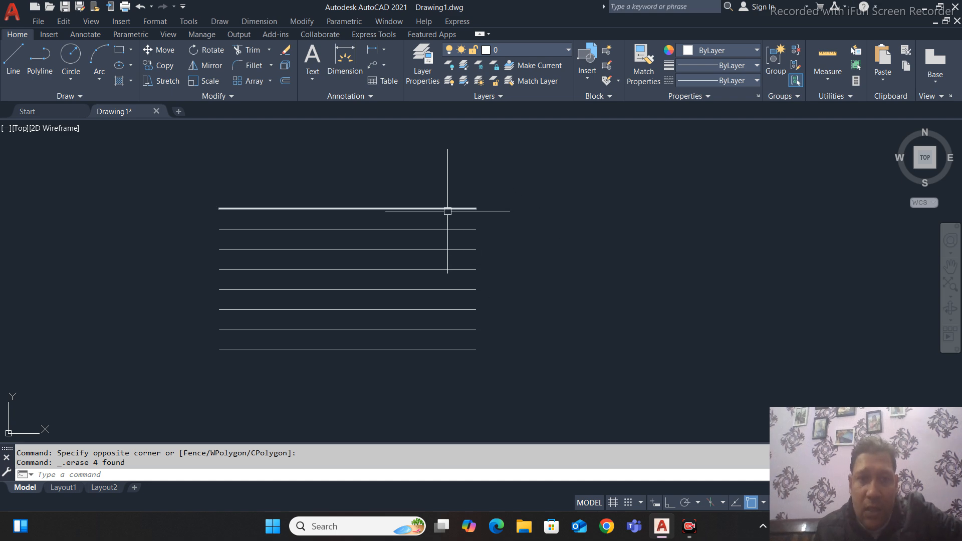
scroll(575, 296, "down", 2)
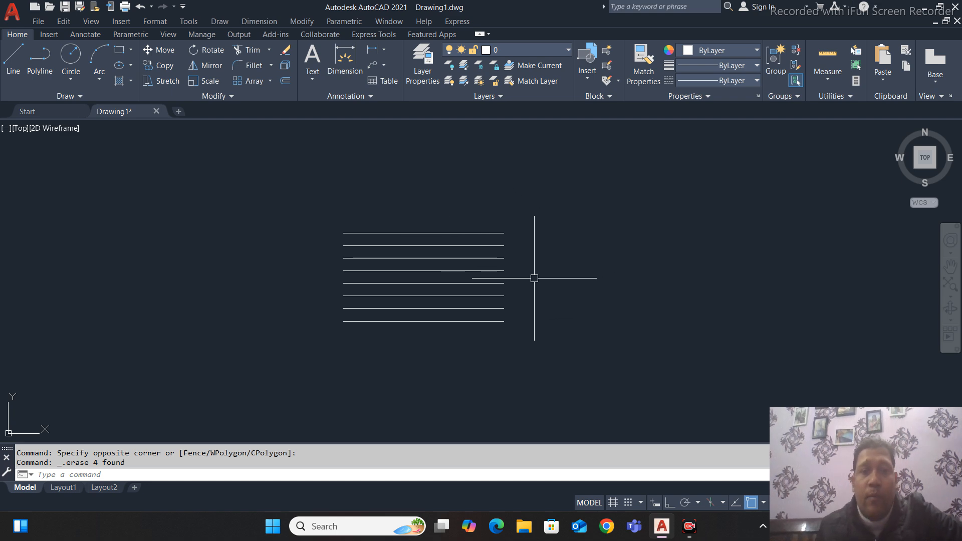
scroll(535, 279, "up", 2)
left_click(13, 57)
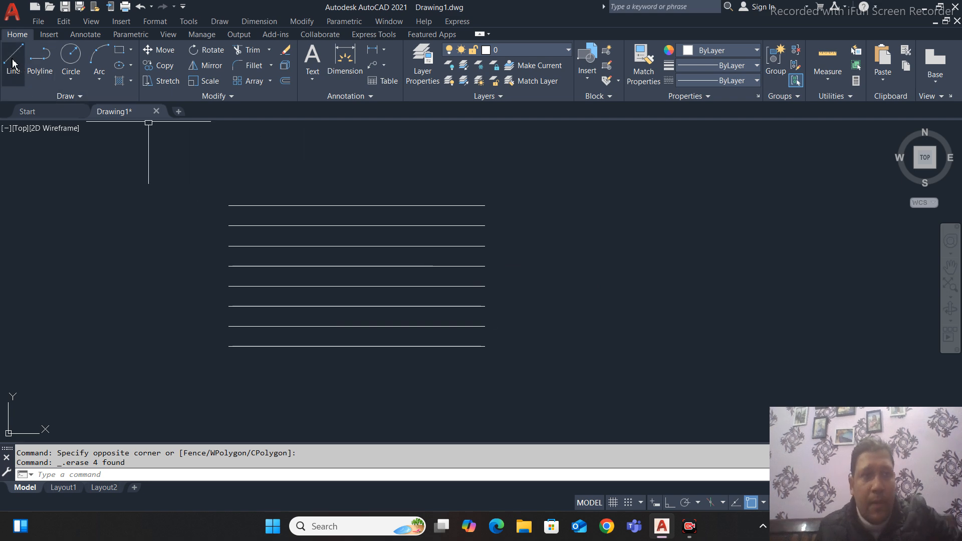
left_click(279, 167)
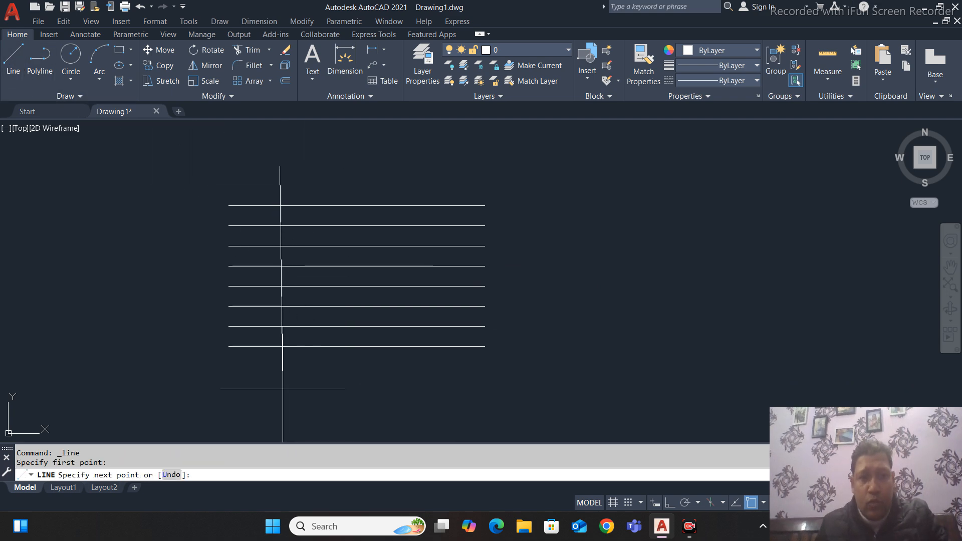
left_click(670, 502)
left_click(280, 397)
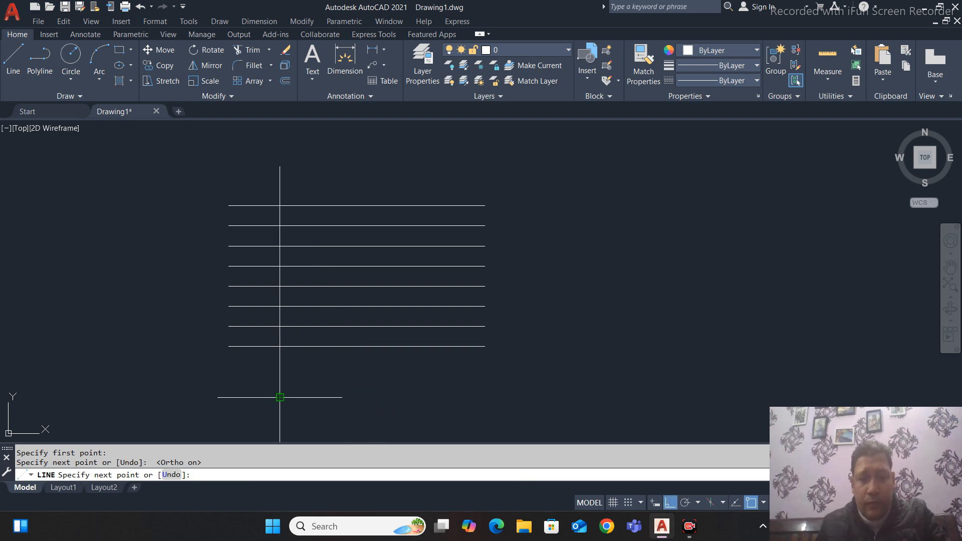
key("Return")
Draw a second vertical line across the middle of the horizontal lines, parallel to the first one
key("Return")
left_click(356, 168)
left_click(356, 391)
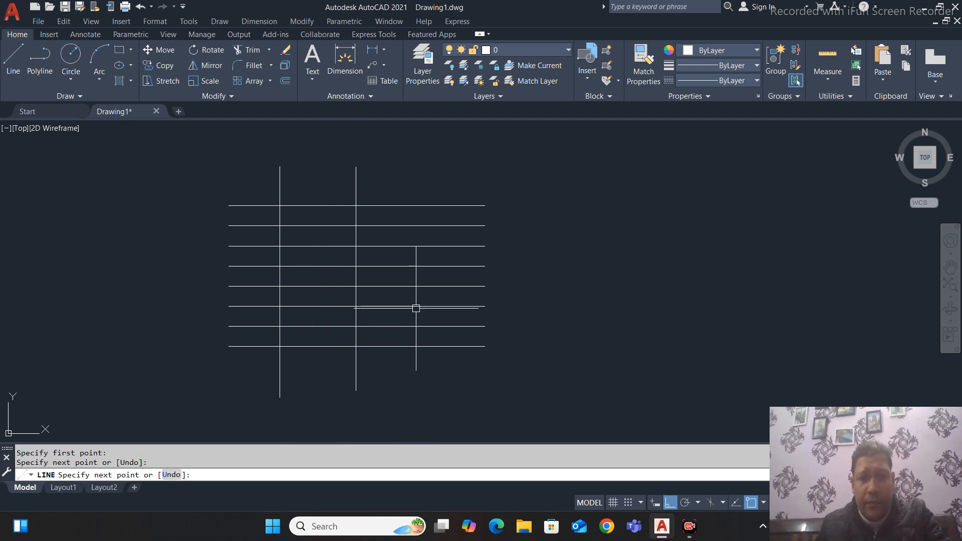
Draw a third vertical line across all eight horizontal lines near their right ends, extending beyond the stack
key("Return")
key("Return")
left_click(424, 170)
left_click(424, 393)
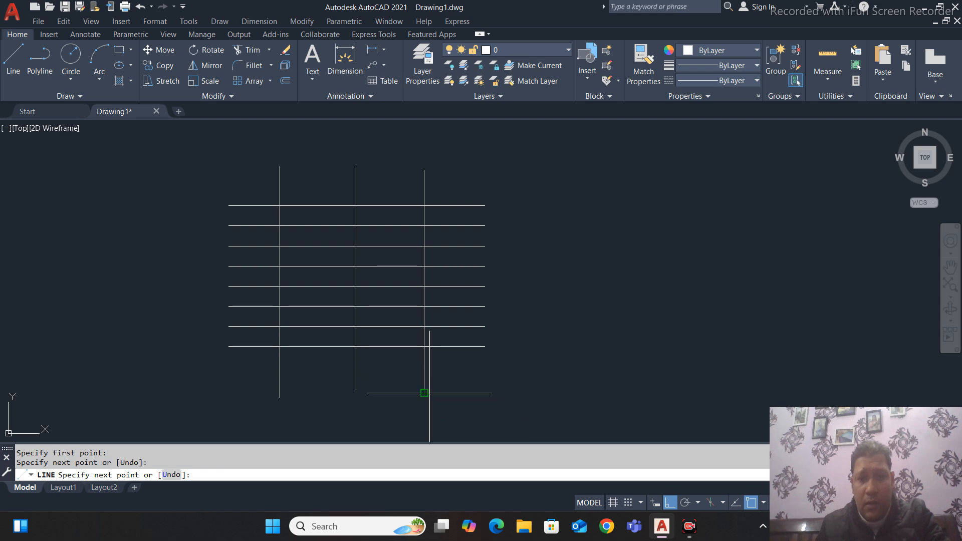
key("Return")
middle_click_drag(531, 328, 593, 319)
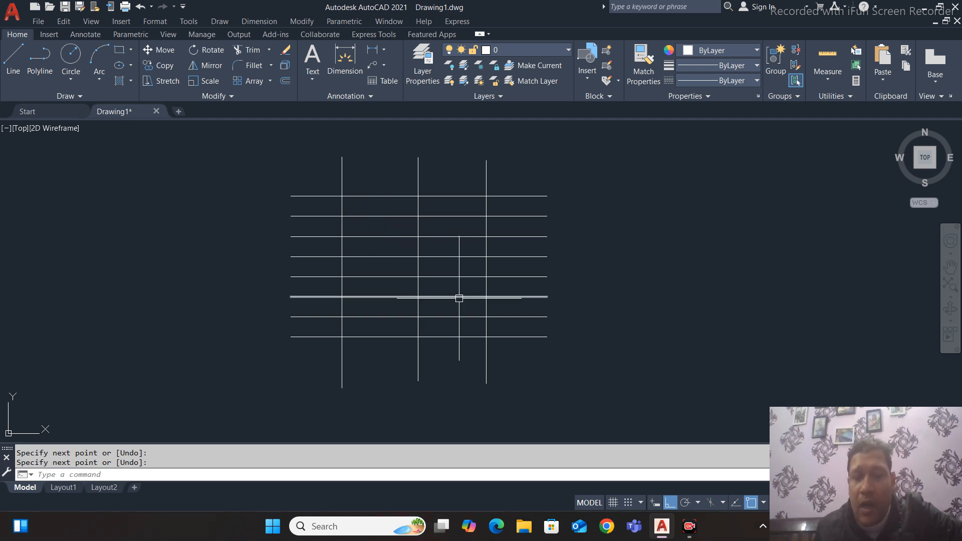
Erase the whole fifth horizontal line from the top of the stack and undo the erasure
scroll(455, 266, "up", 2)
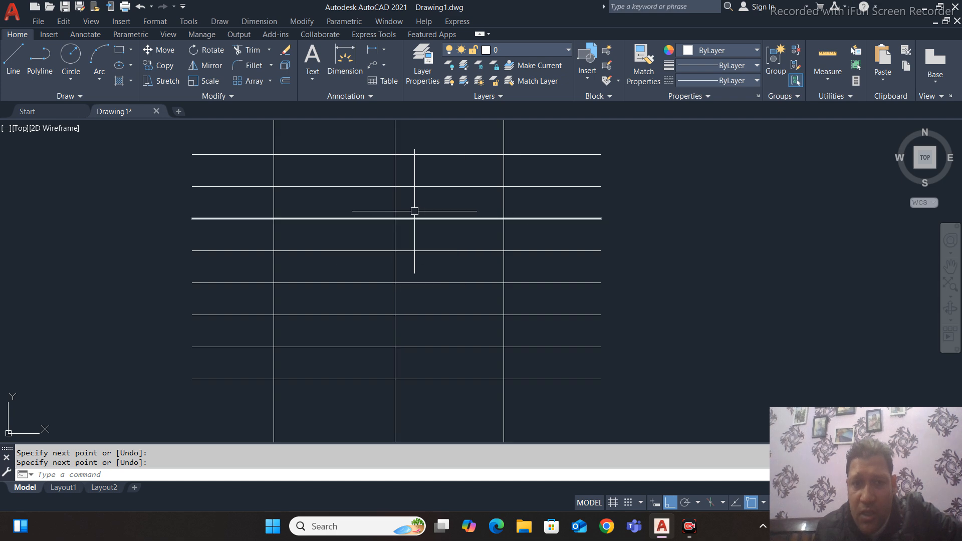
left_click(440, 282)
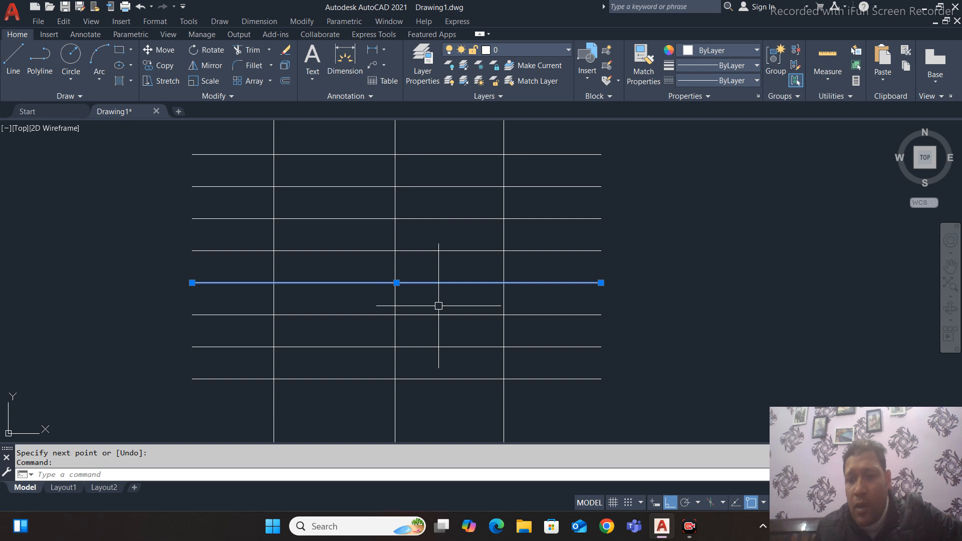
key("Delete")
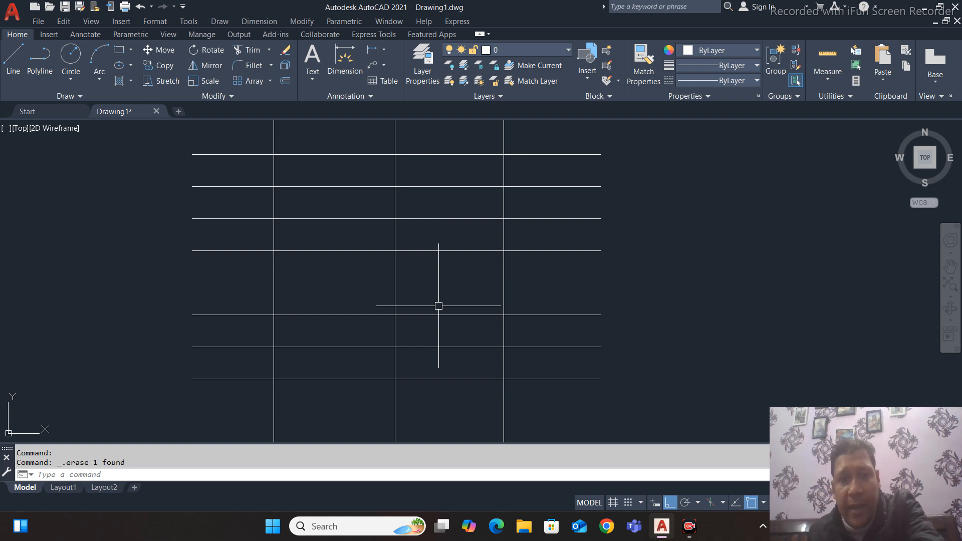
key("ctrl+z")
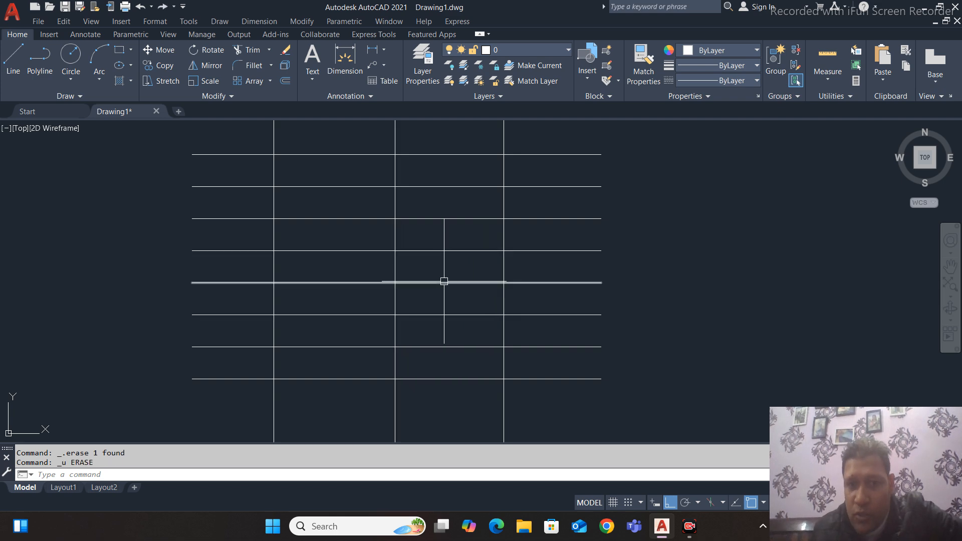
scroll(482, 275, "down", 2)
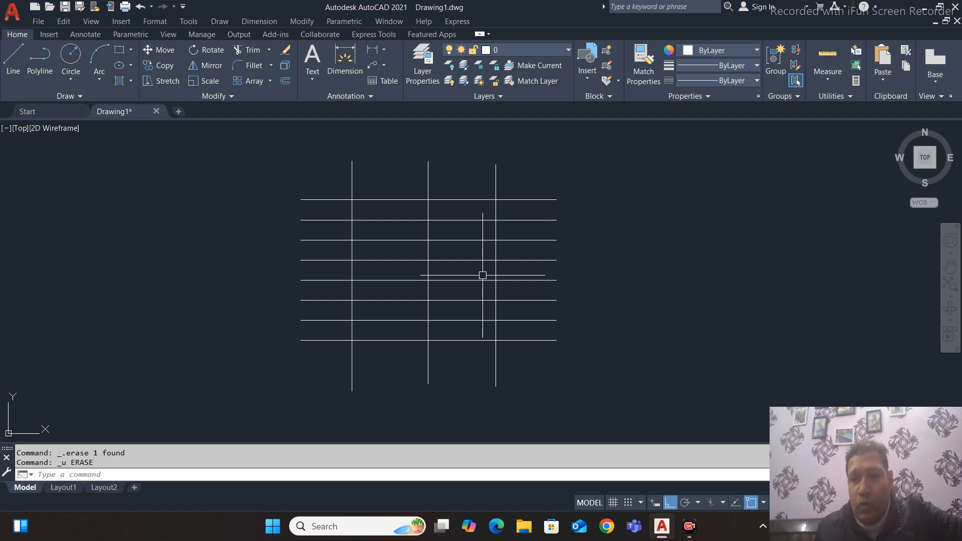
left_click(302, 21)
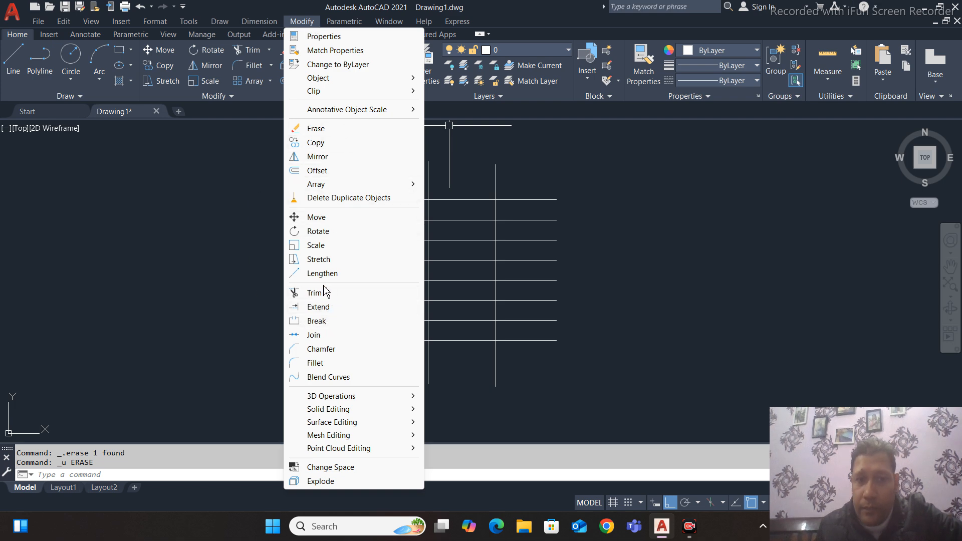
left_click(232, 207)
left_click(176, 270)
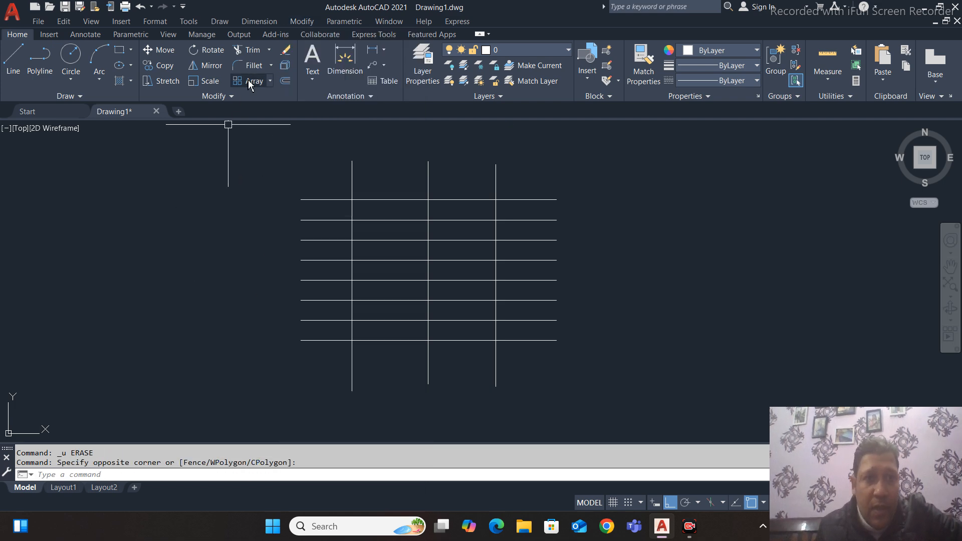
left_click(247, 50)
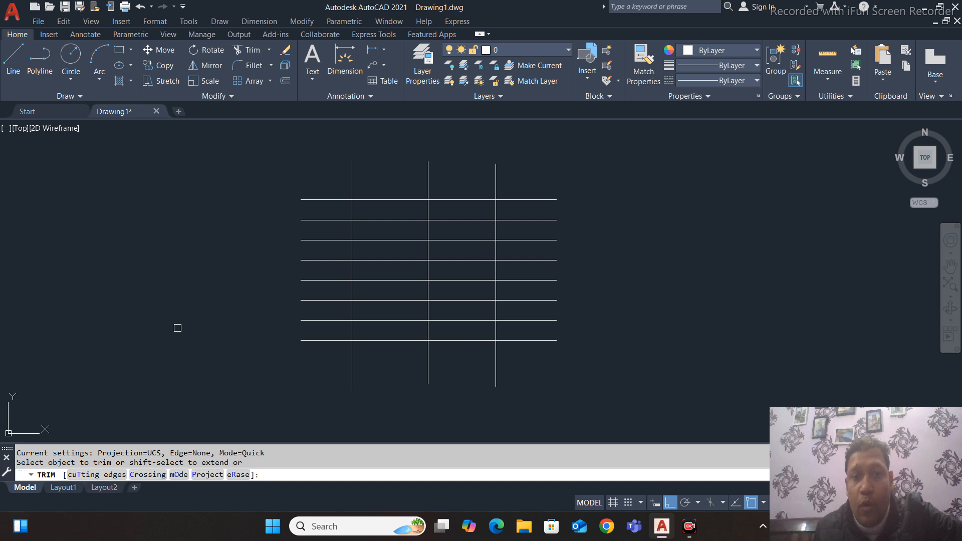
key("Escape")
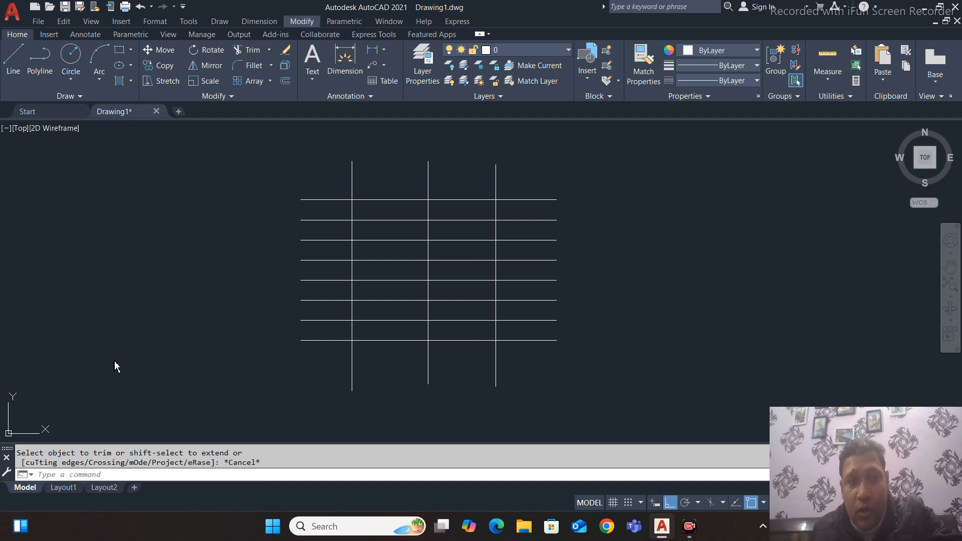
mouse_move(269, 323)
middle_mouse_down()
mouse_move(261, 328)
mouse_move(267, 319)
middle_mouse_up()
left_click(120, 52)
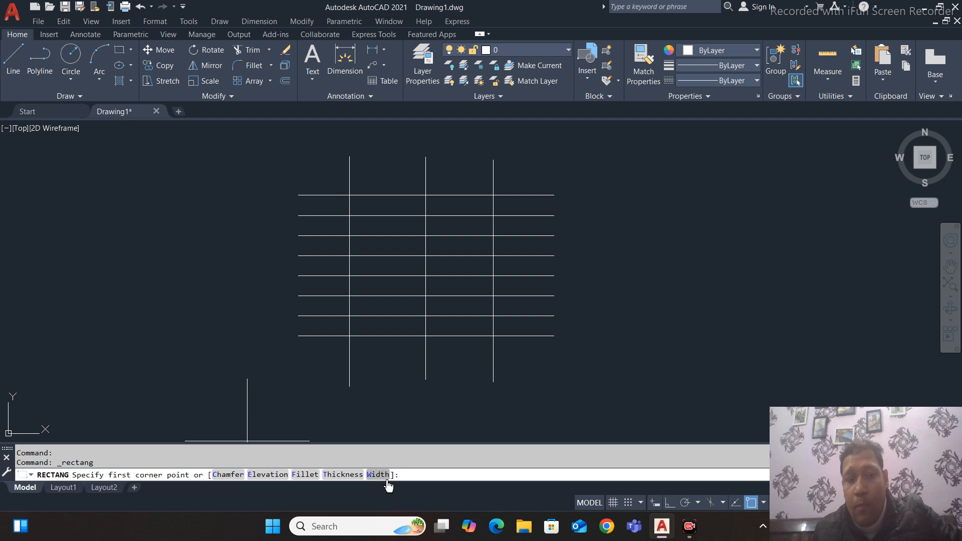
key("Escape")
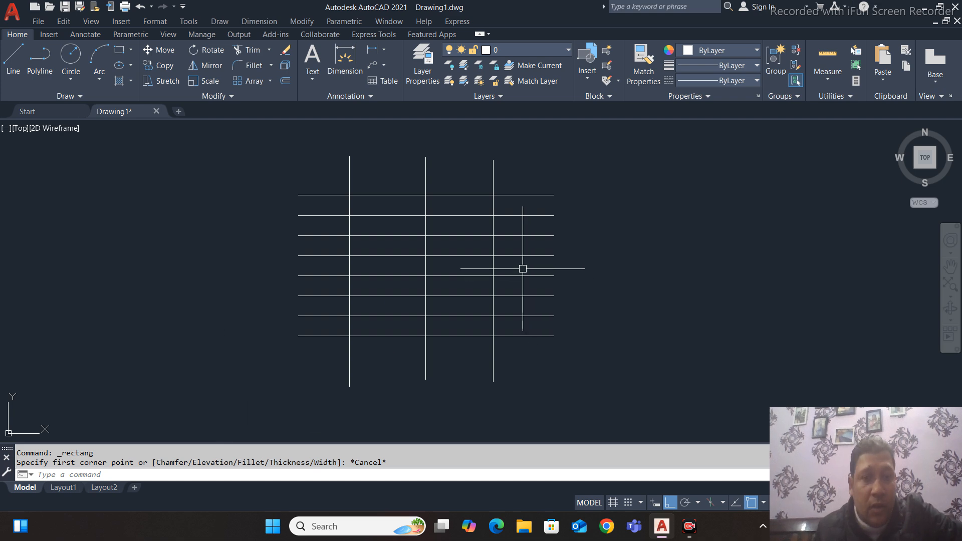
middle_click_drag(523, 268, 507, 279)
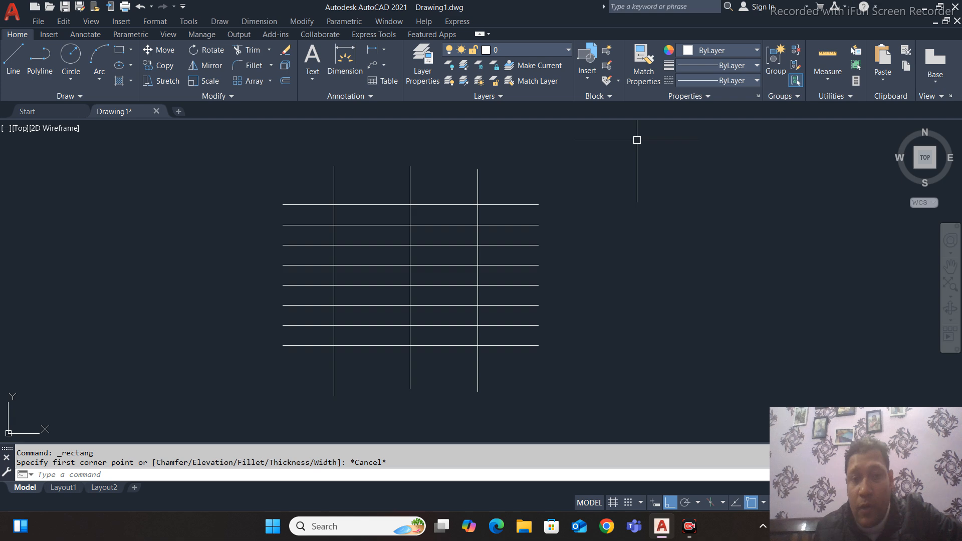
left_click(301, 22)
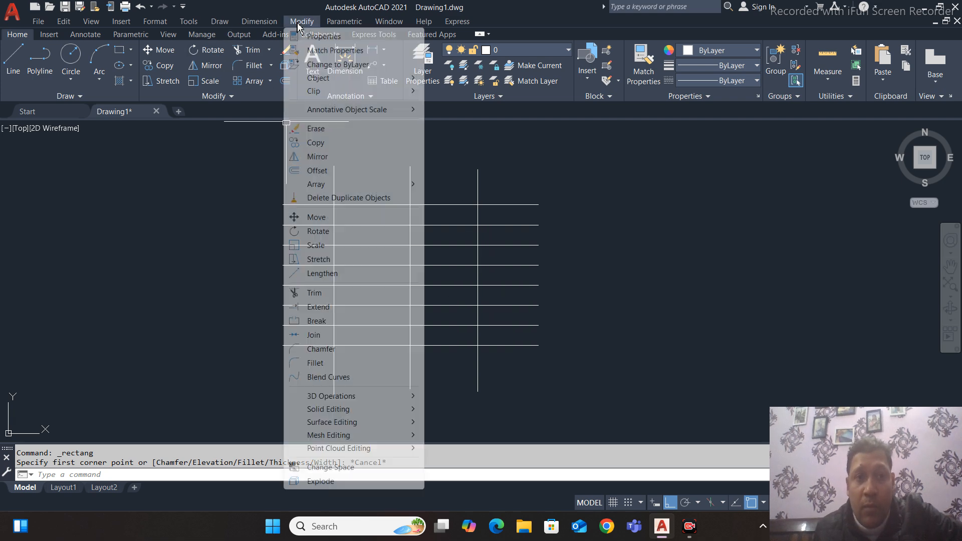
left_click(315, 293)
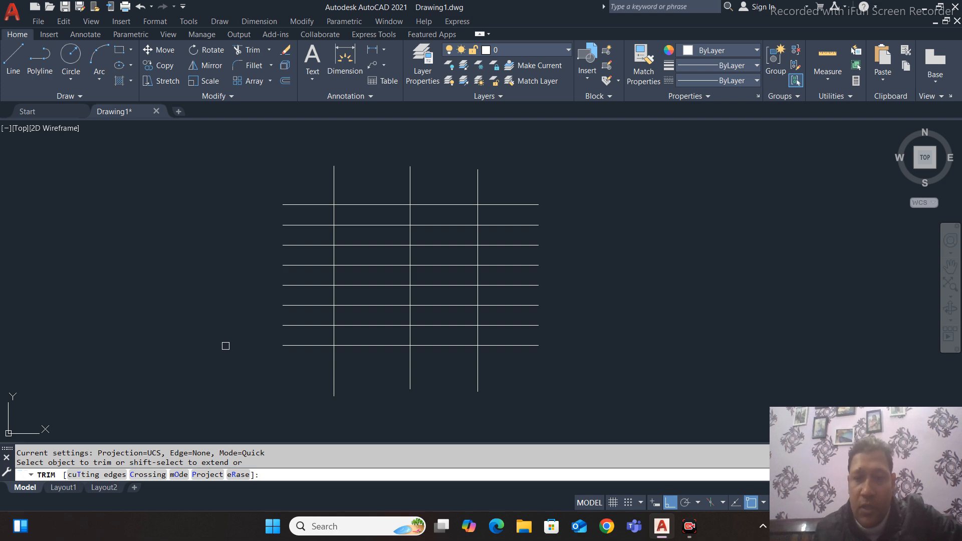
key("Escape")
key("Escape")
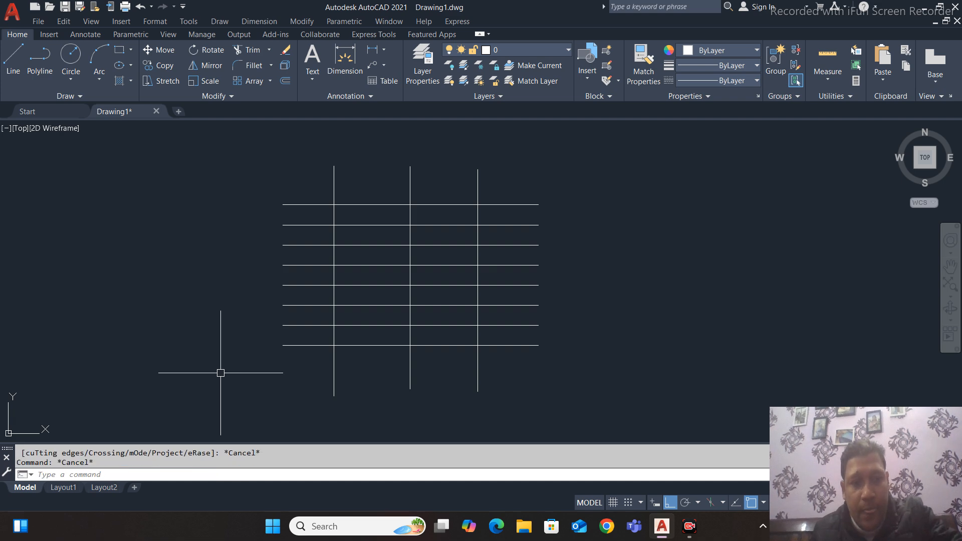
Trim away all segments inside the area between the outer vertical lines and the fourth and seventh horizontal lines
middle_click_drag(351, 330, 357, 326)
left_click(248, 51)
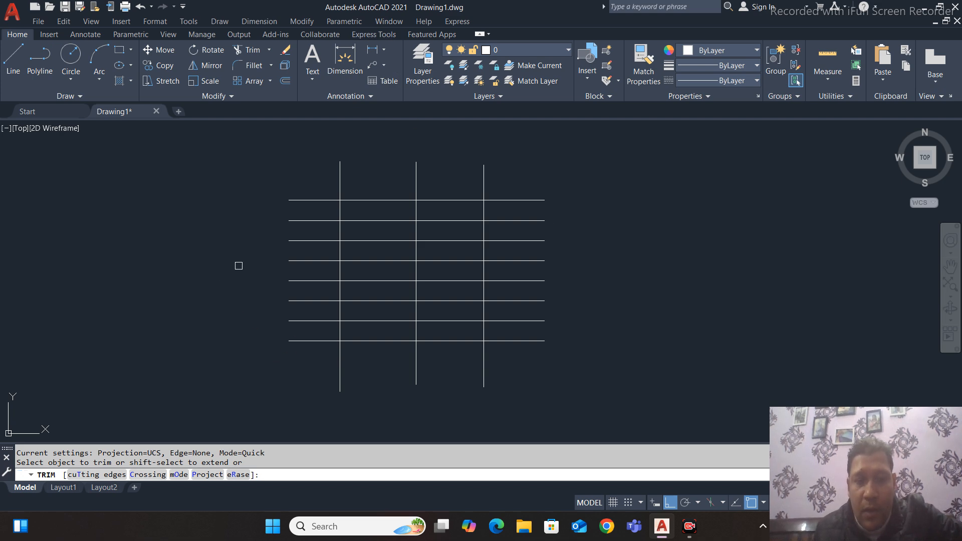
scroll(471, 377, "up", 2)
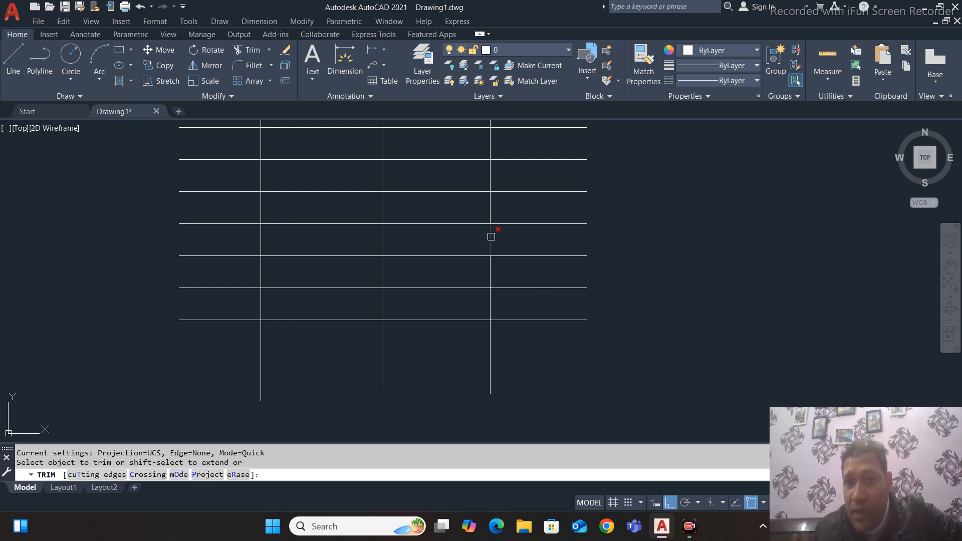
left_click(430, 255)
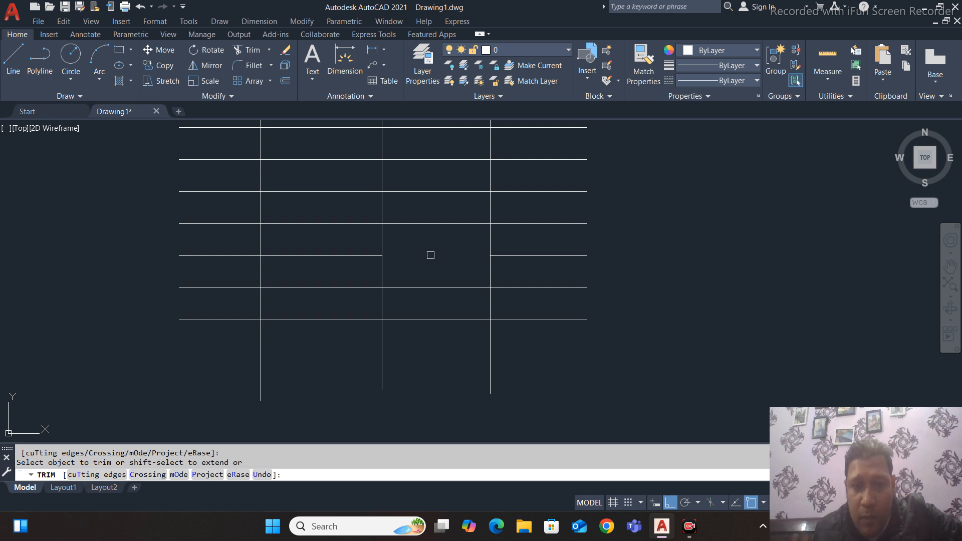
left_click(353, 224)
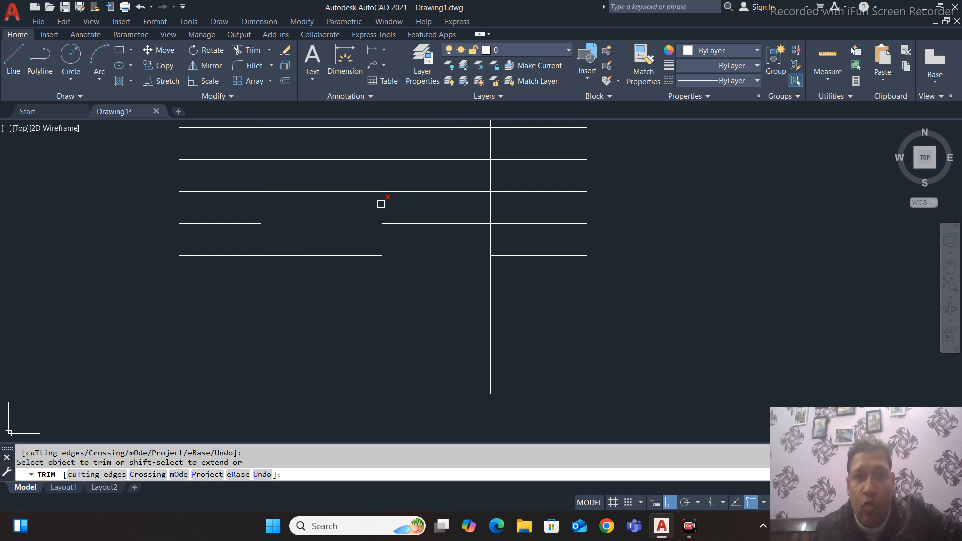
left_click(317, 256)
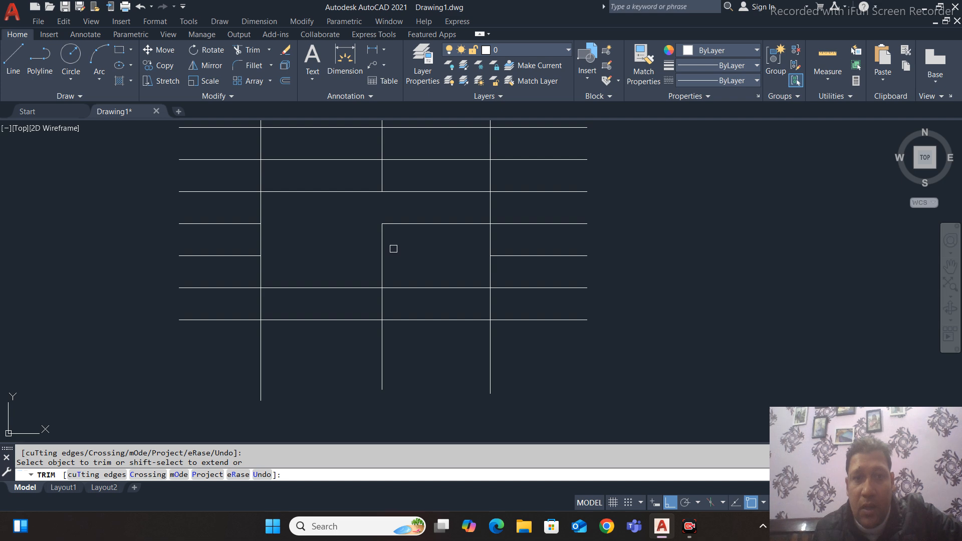
left_click(382, 248)
left_click(424, 223)
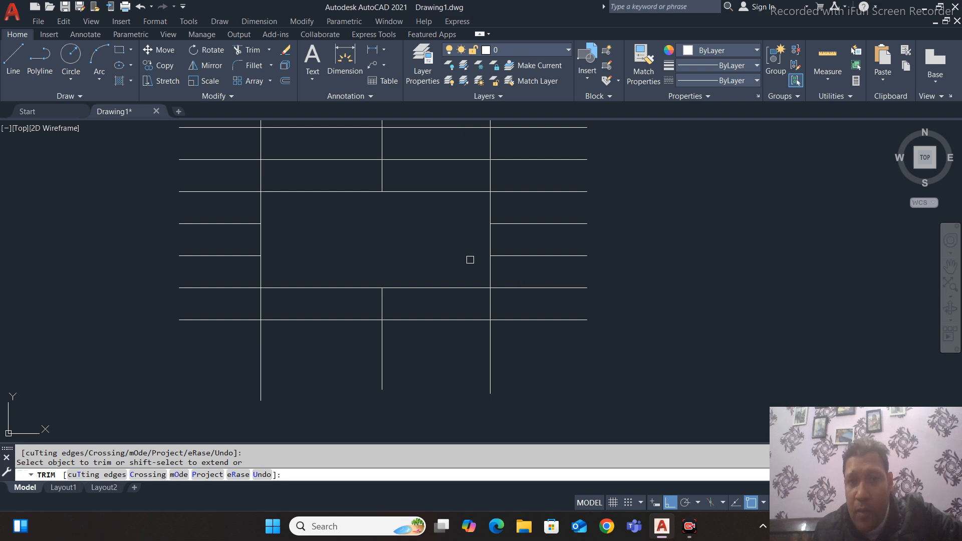
Trim the outer stubs of the fifth and sixth horizontal lines and both outer vertical lines between the fourth and seventh lines
left_click(530, 256)
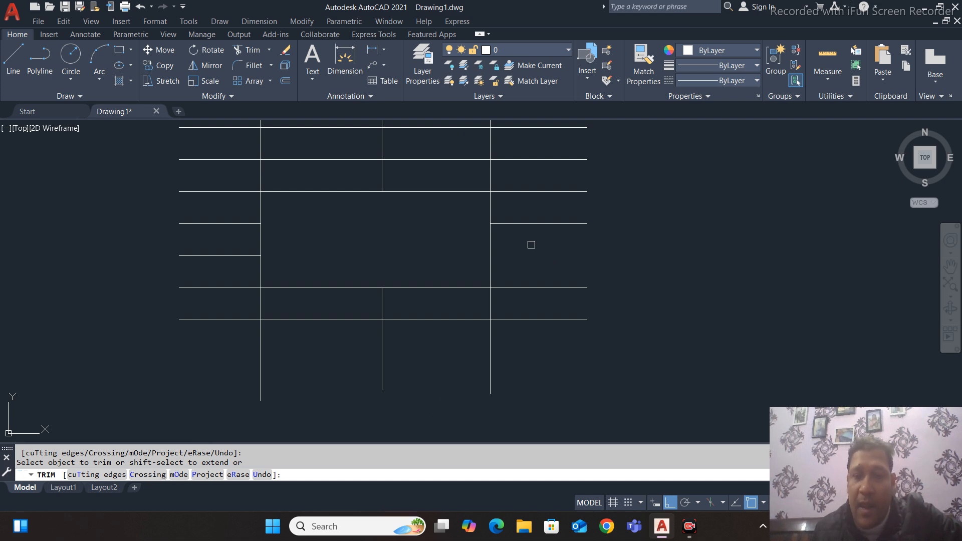
left_click(532, 224)
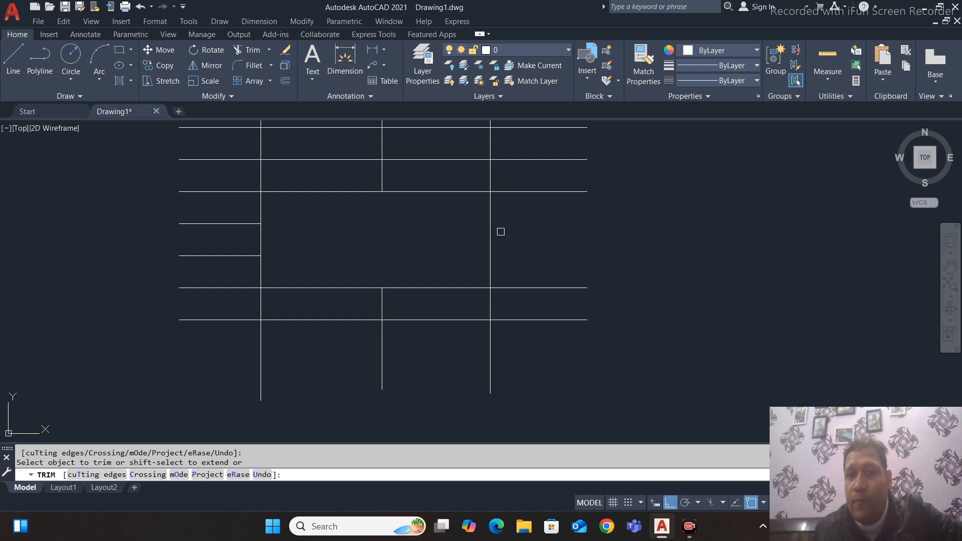
left_click(492, 226)
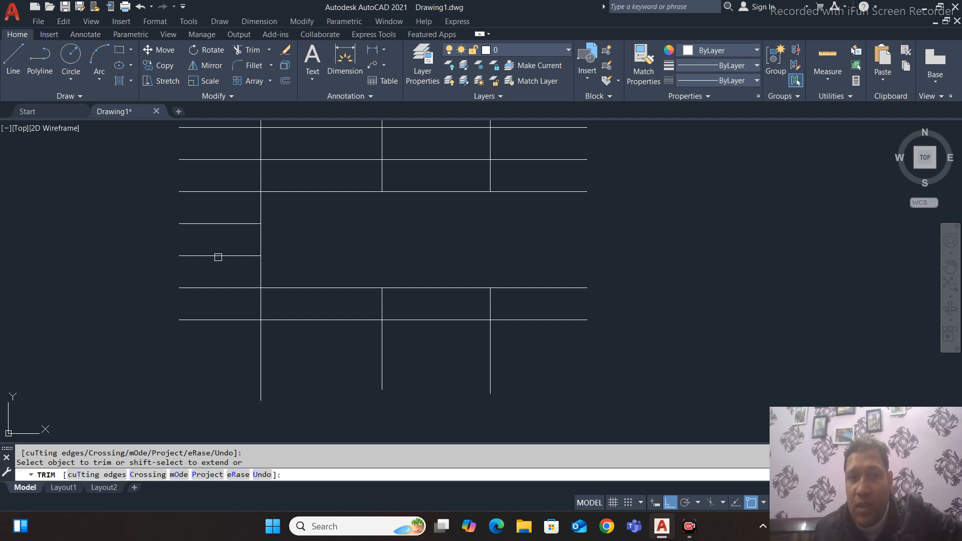
left_click(216, 256)
left_click(221, 225)
left_click(260, 230)
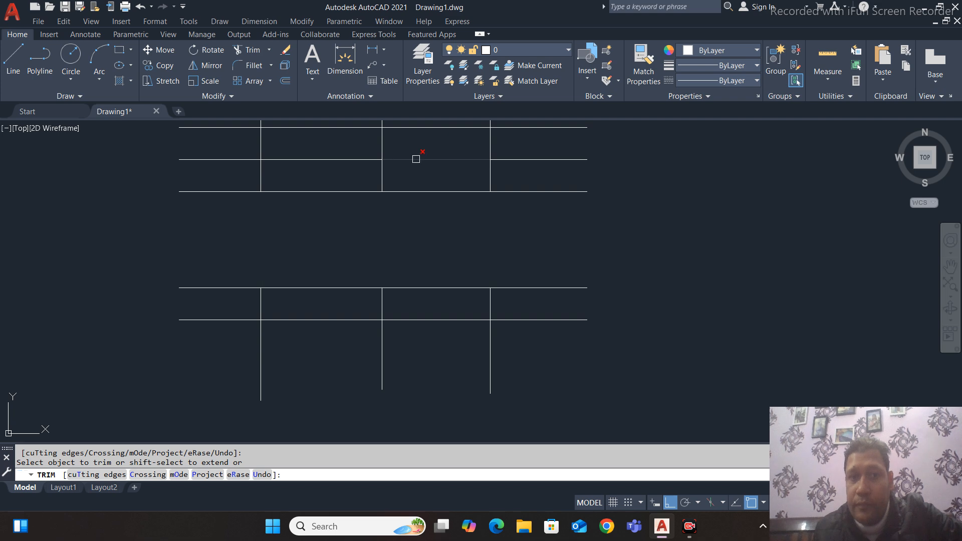
Trim the third and fourth horizontal lines between the outer verticals and the middle vertical below the second line, and end Trim
left_click(418, 159)
left_click(321, 160)
middle_click_drag(483, 245, 489, 309)
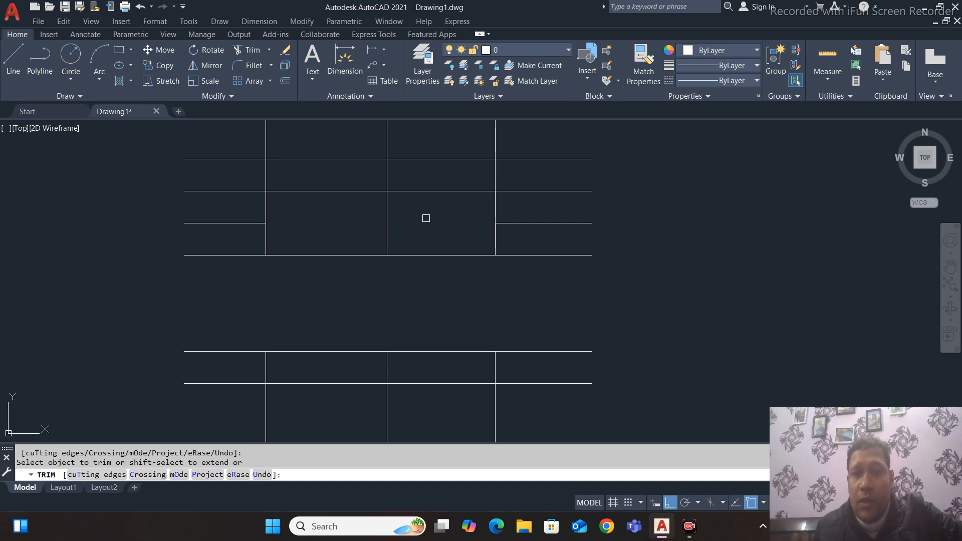
left_click(389, 212)
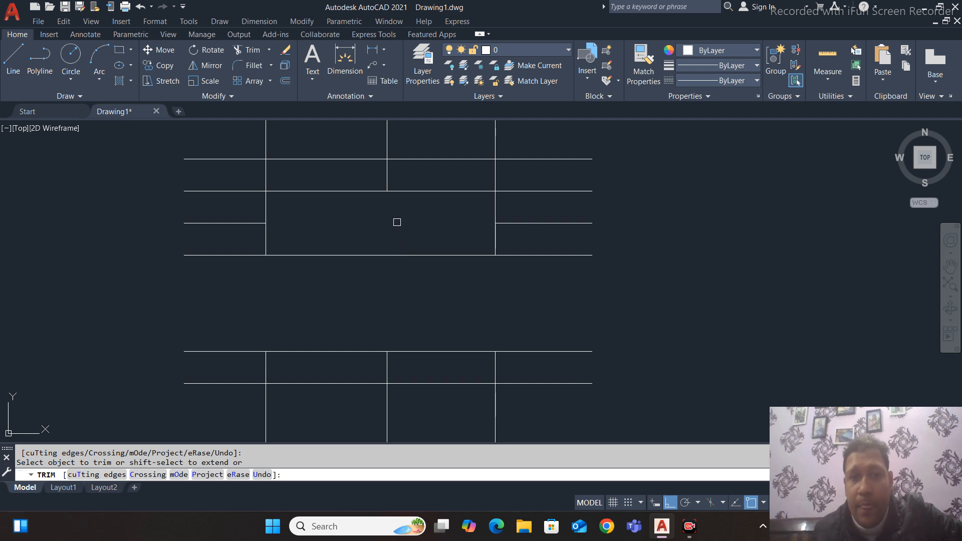
left_click(415, 256)
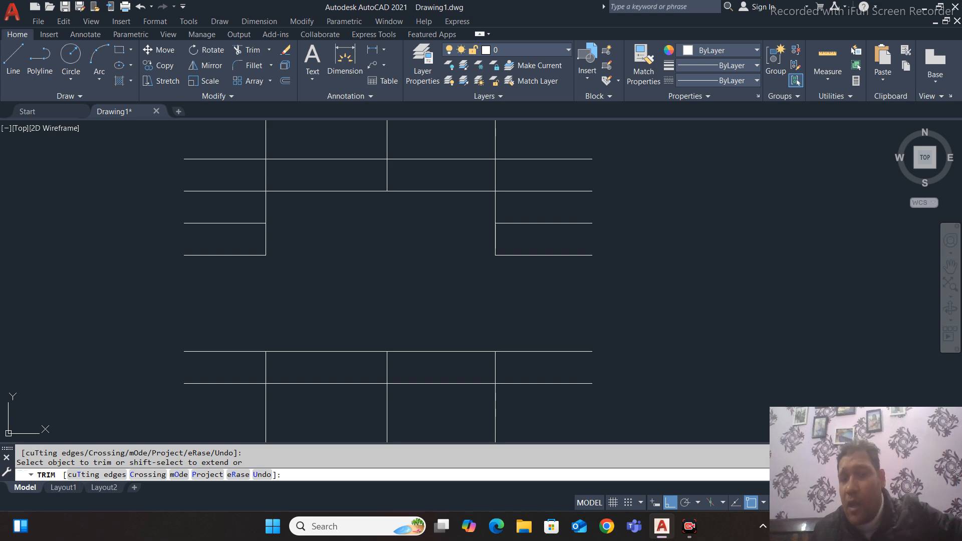
key("Escape")
scroll(369, 251, "down", 2)
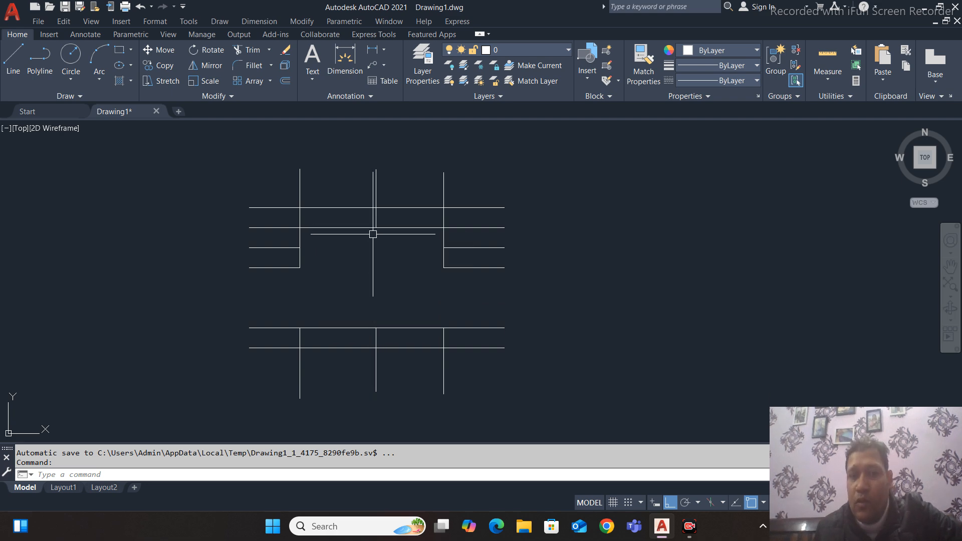
Draw a vertical line across the gap joining the upper and lower middle vertical segments, and select the new line
left_click(13, 59)
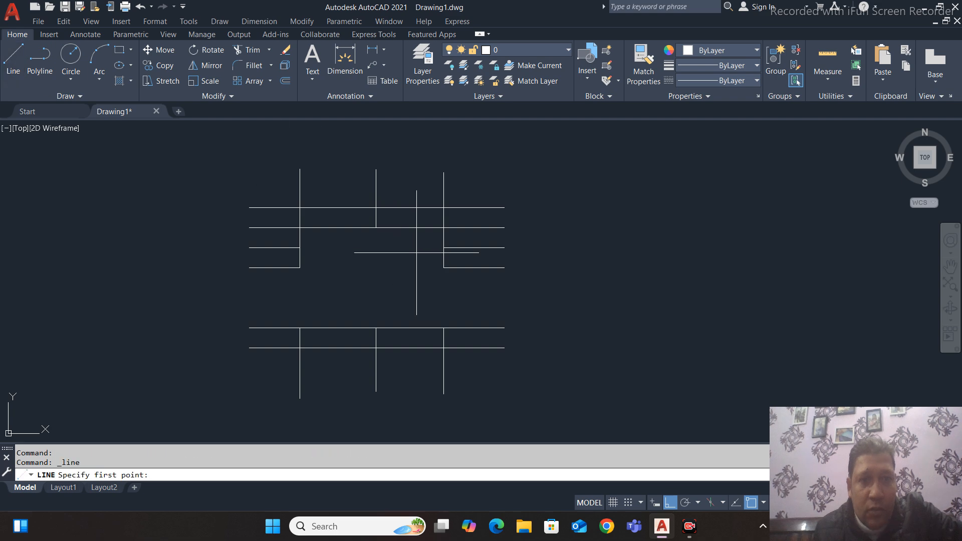
left_click(377, 327)
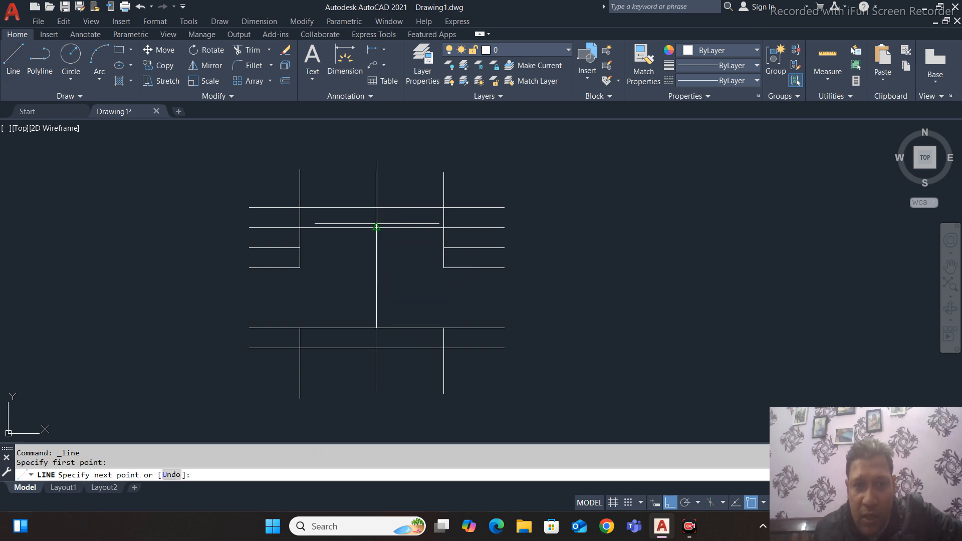
left_click(376, 228)
key("Return")
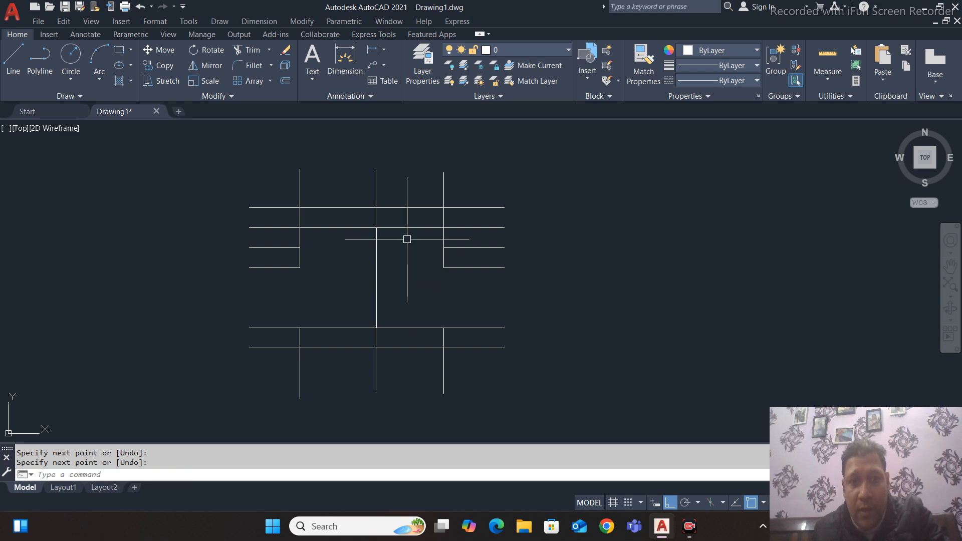
left_click(378, 279)
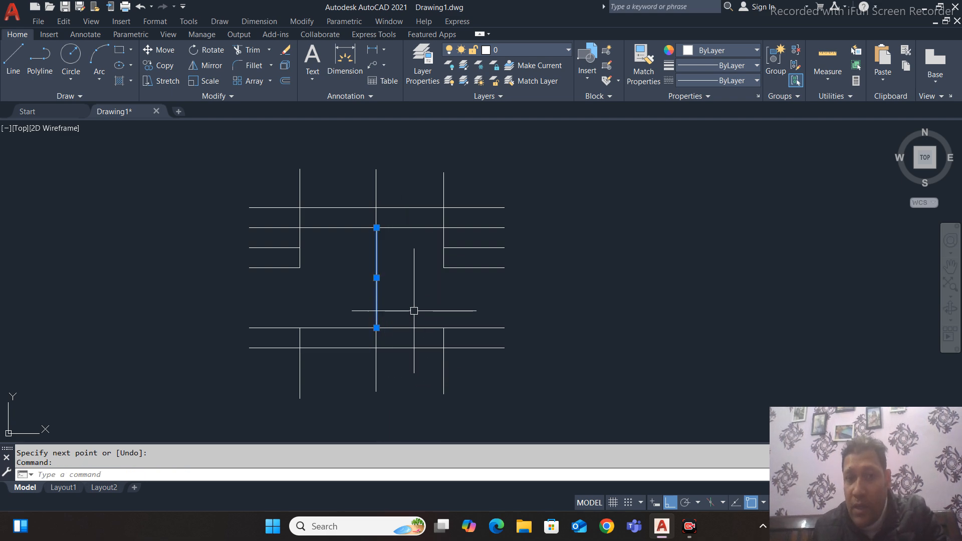
Erase the selected vertical line that bridges the gap between the two middle vertical segments
key("Delete")
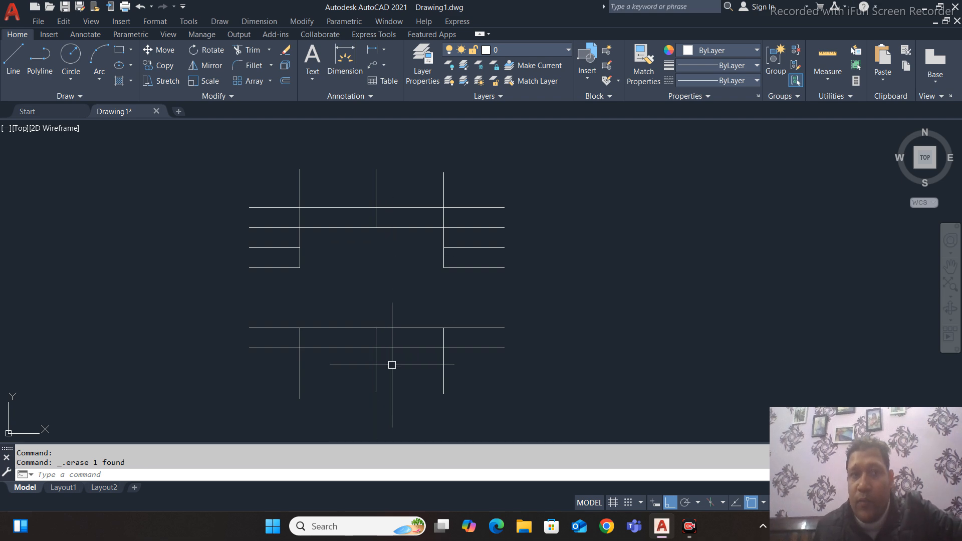
left_click(302, 21)
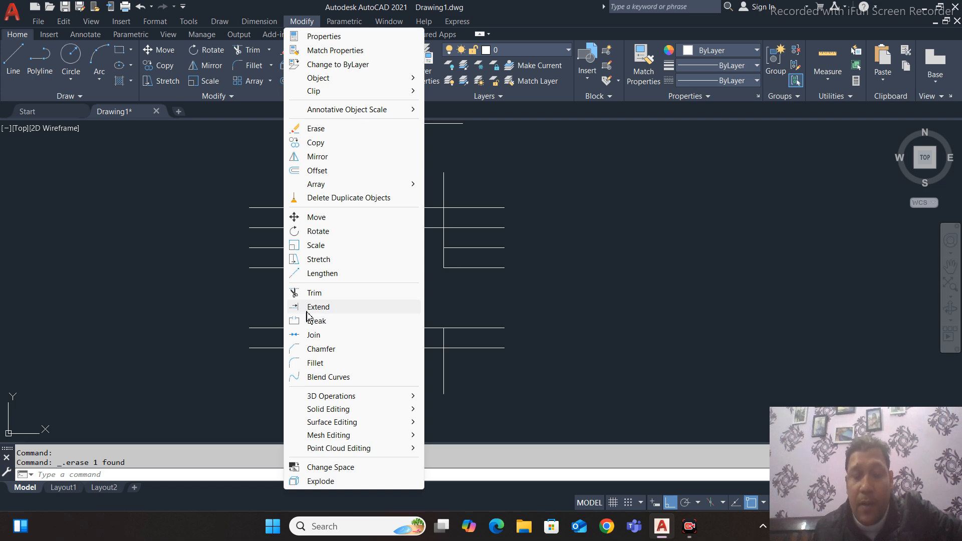
left_click(205, 291)
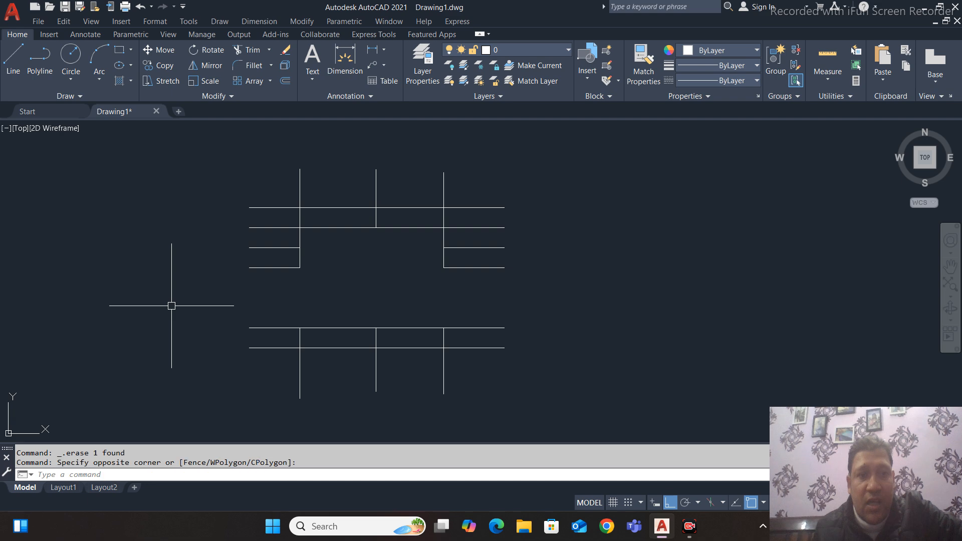
Extend the lower middle vertical line up to the second horizontal line, end Extend, and select the extended line to check it
left_click(269, 51)
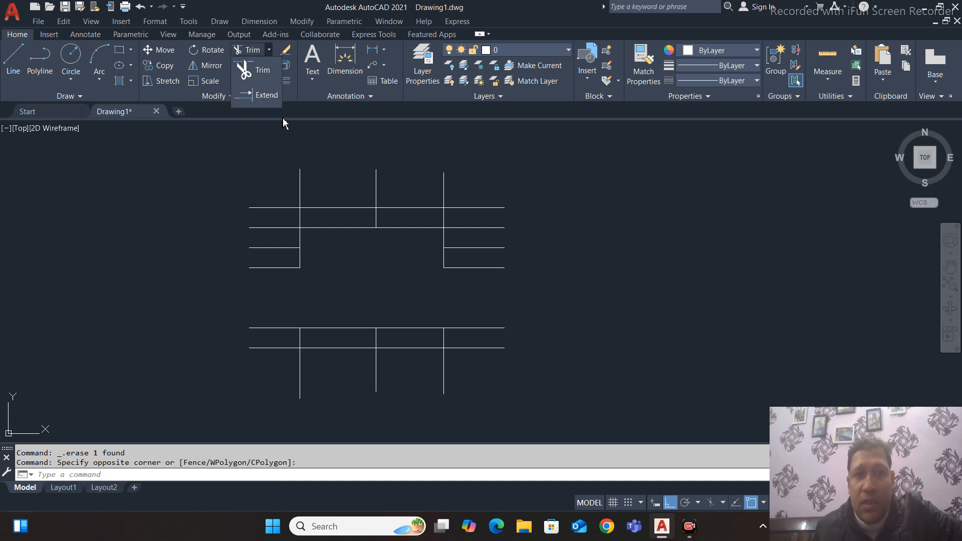
left_click(264, 96)
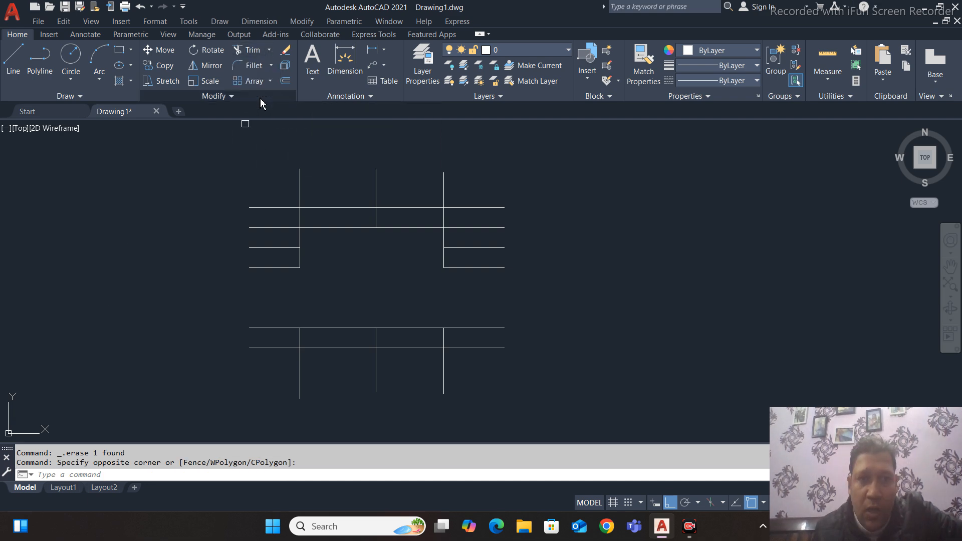
left_click(397, 316)
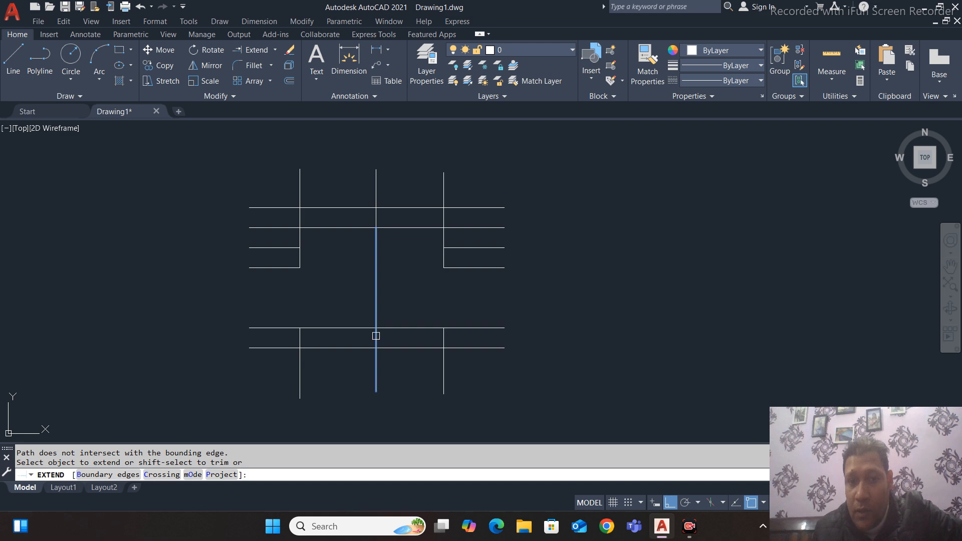
left_click(376, 337)
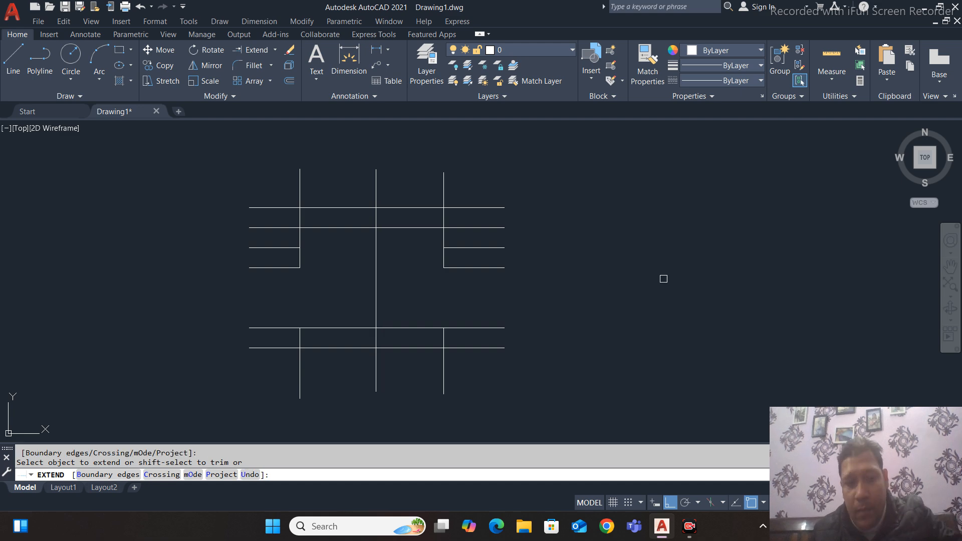
key("Escape")
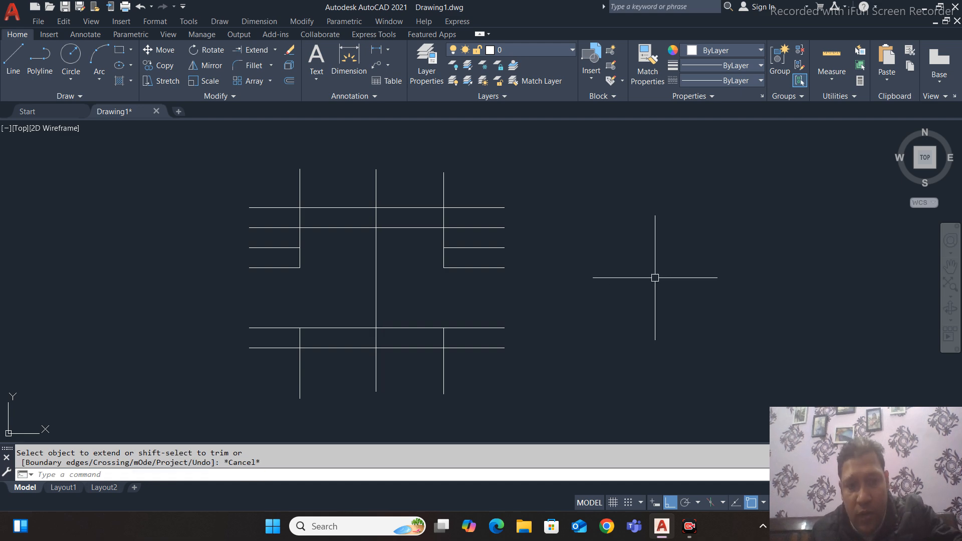
left_click(376, 291)
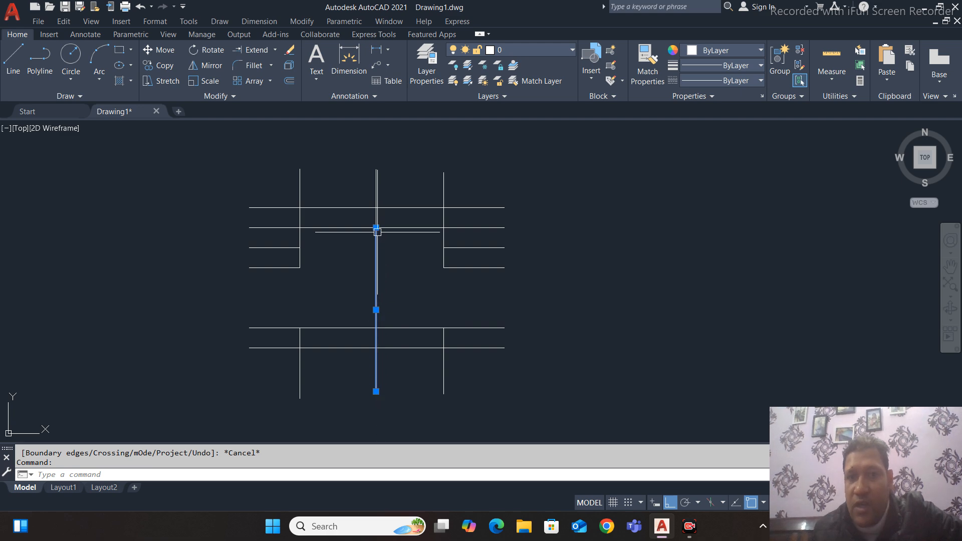
key("Escape")
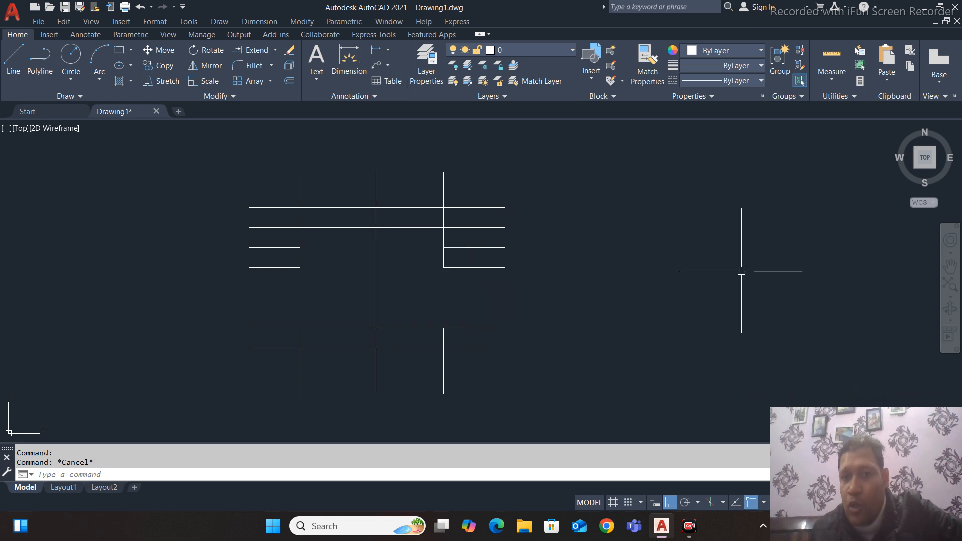
Try to extend the fourth horizontal line's right-hand stub outward, and draw a circle to the right of the grid level with the stubs
left_click(259, 53)
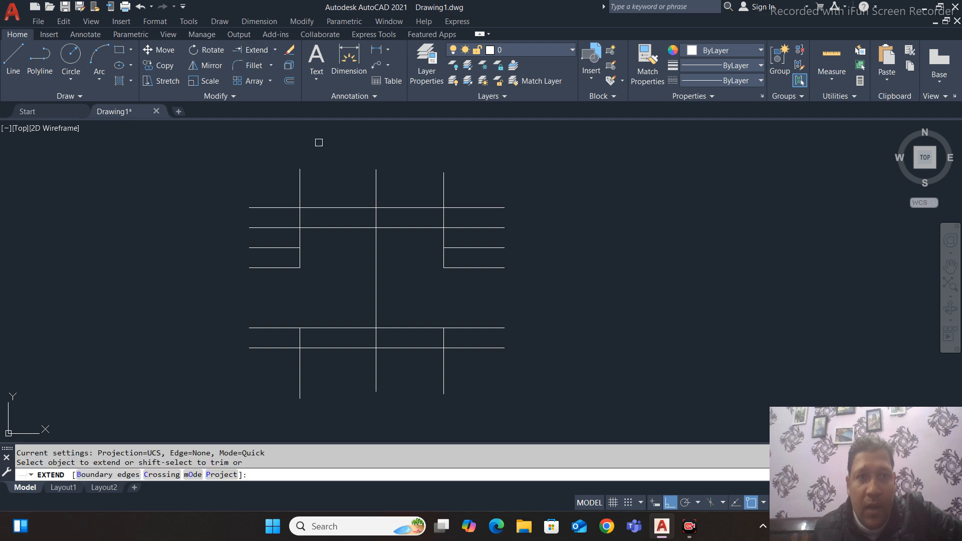
left_click(498, 269)
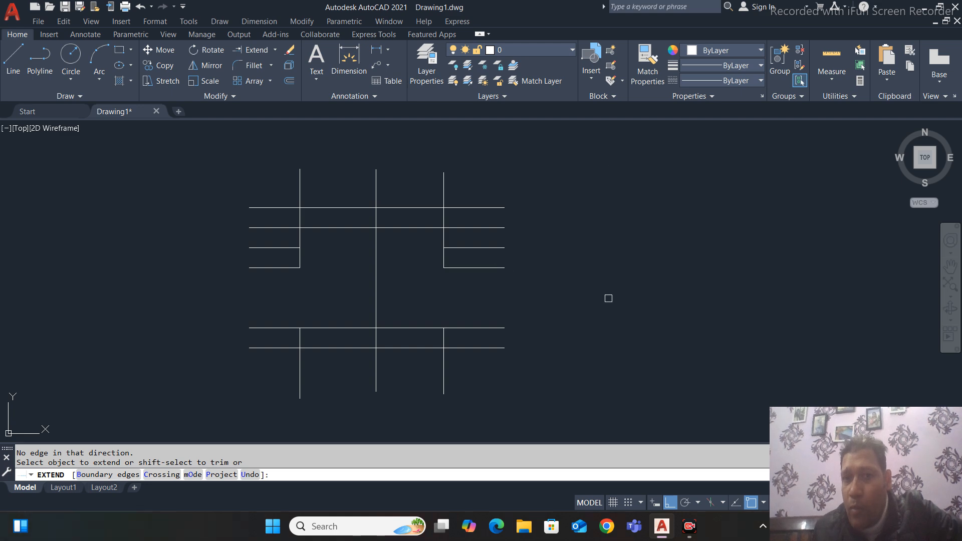
left_click(76, 59)
left_click(637, 254)
left_click(641, 325)
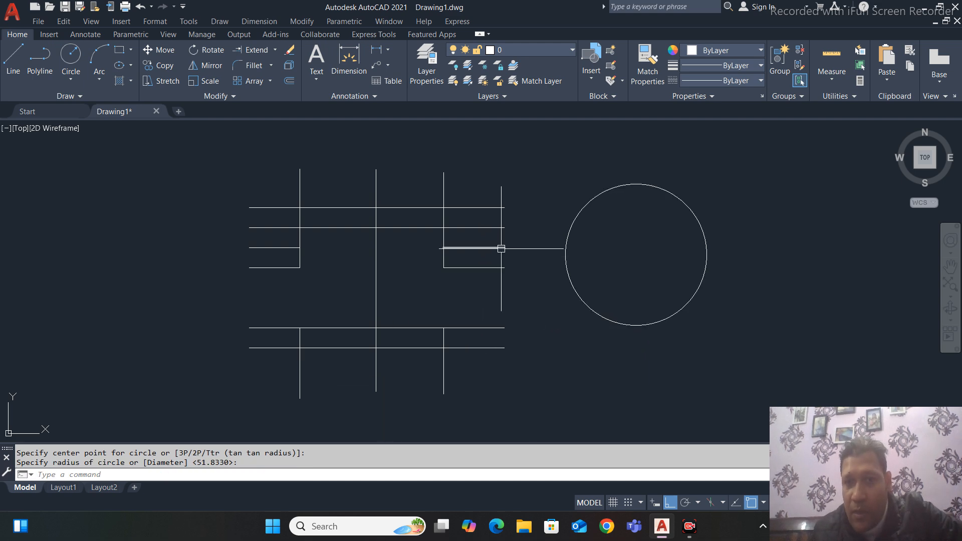
Extend the right ends of the upper four horizontal lines to meet the circle
left_click(253, 49)
left_click(498, 267)
left_click(499, 248)
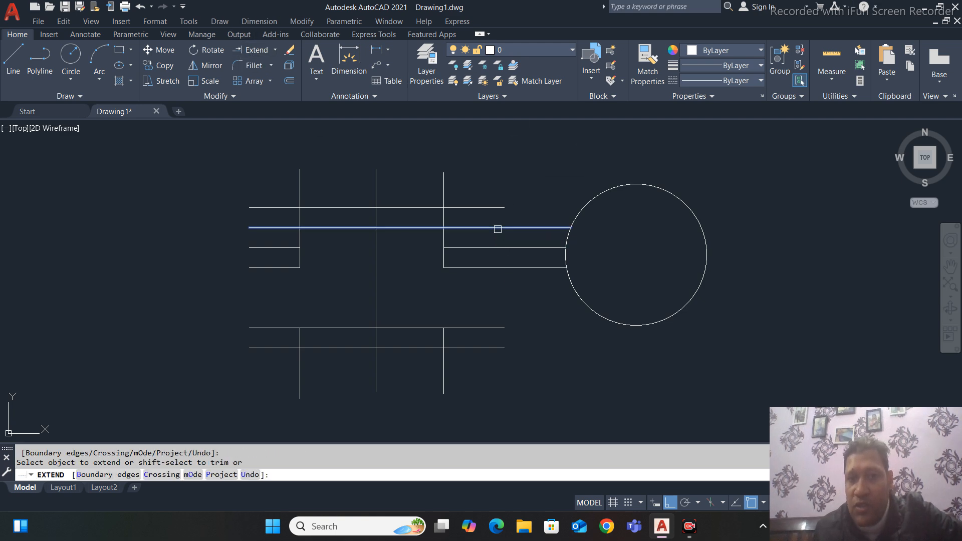
left_click(497, 228)
left_click(498, 206)
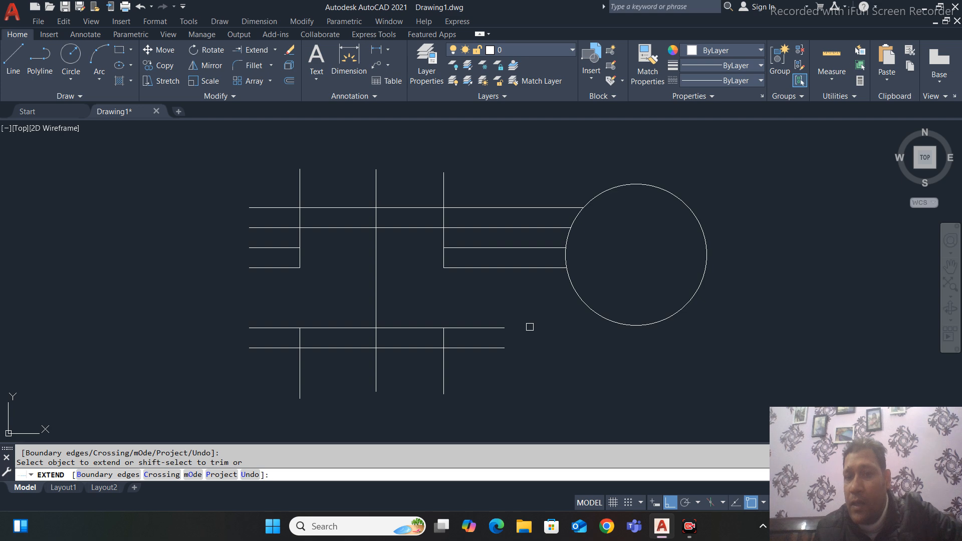
From within Extend, trim the circle between the second and fourth horizontal lines, and extend the arc's upper end back to the third line
scroll(501, 263, "down", 2)
scroll(511, 264, "up", 4)
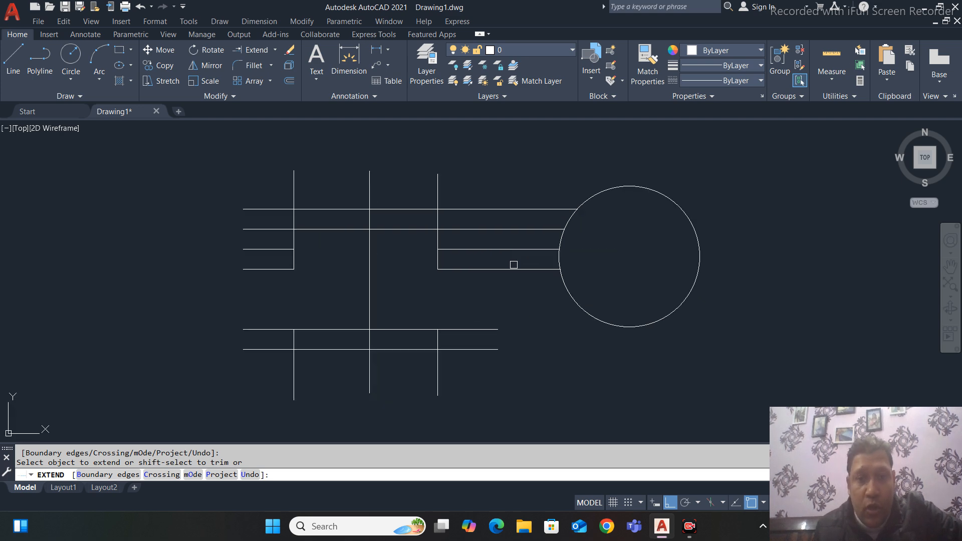
scroll(527, 323, "down", 2)
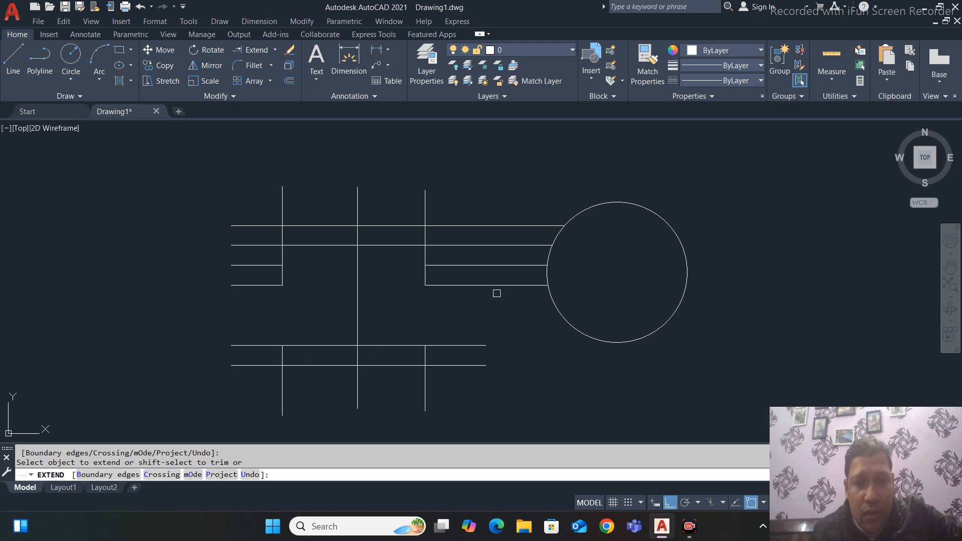
scroll(509, 302, "up", 2)
left_click(564, 256)
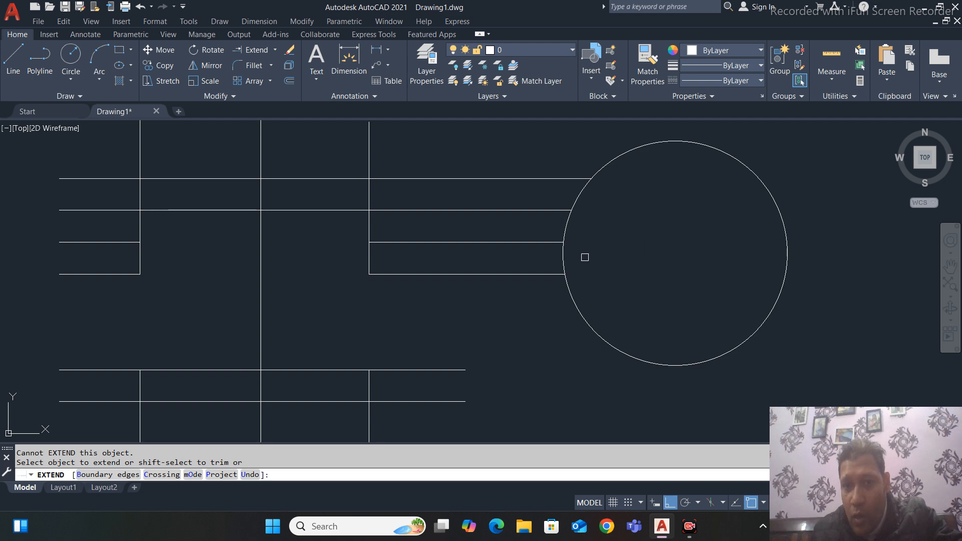
left_click(563, 257, "shift")
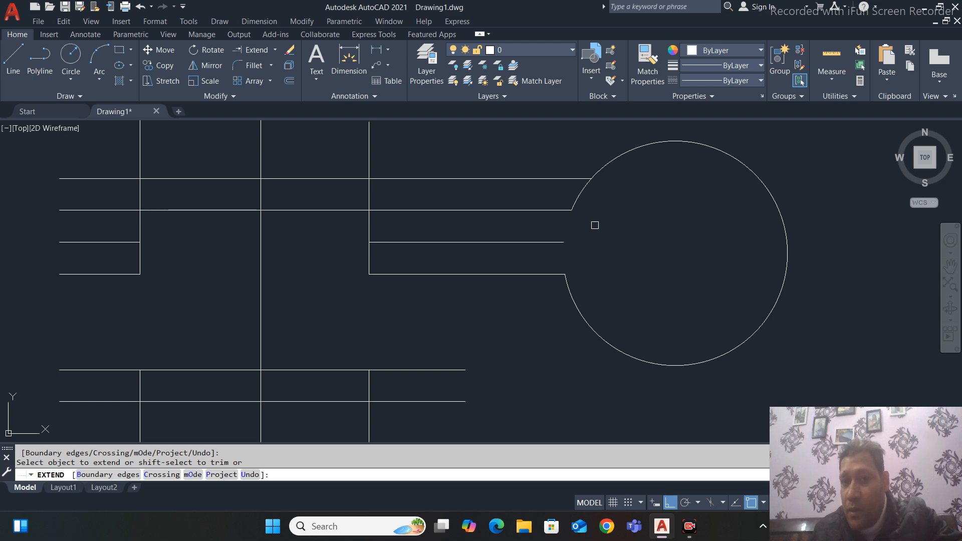
left_click(578, 201)
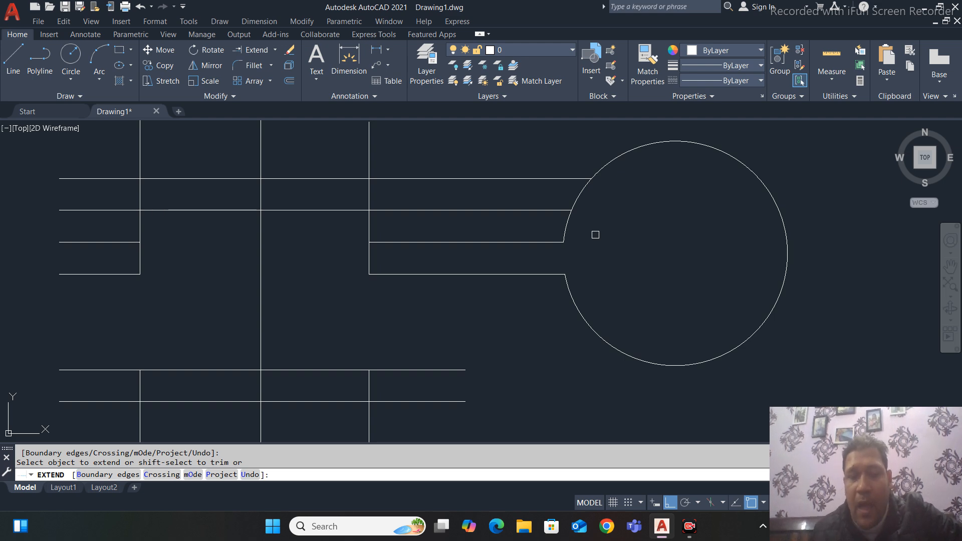
scroll(559, 256, "down", 2)
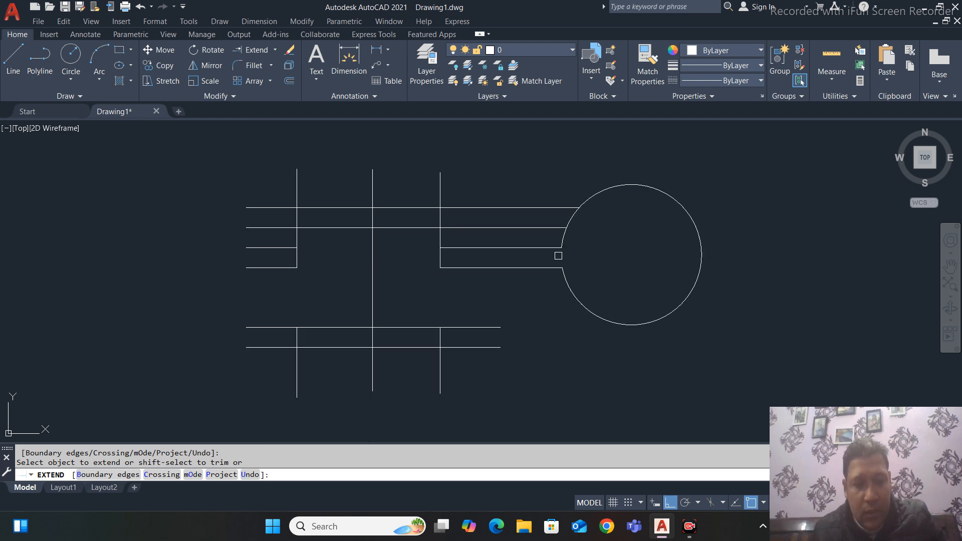
key("Escape")
Erase the whole line grid together with the trimmed circle
scroll(538, 254, "down", 2)
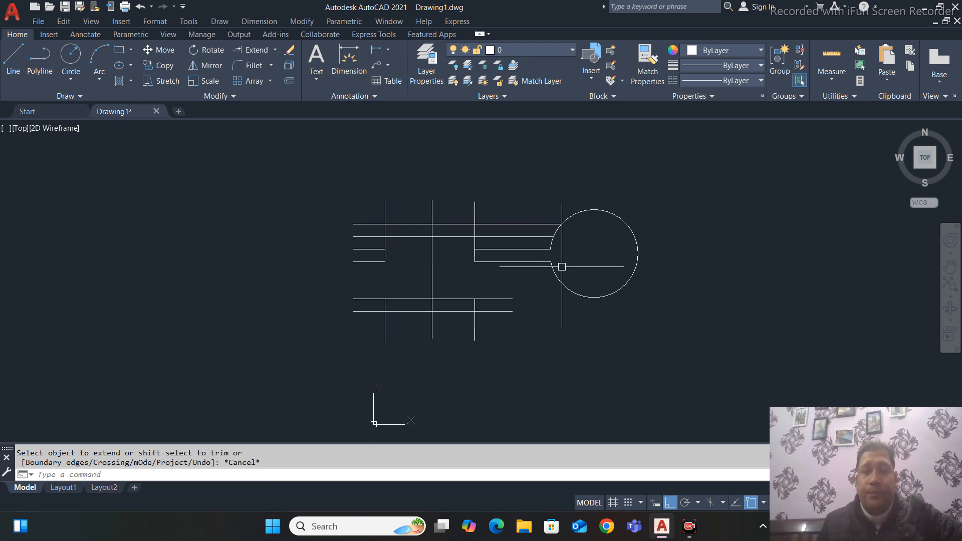
scroll(481, 231, "up", 2)
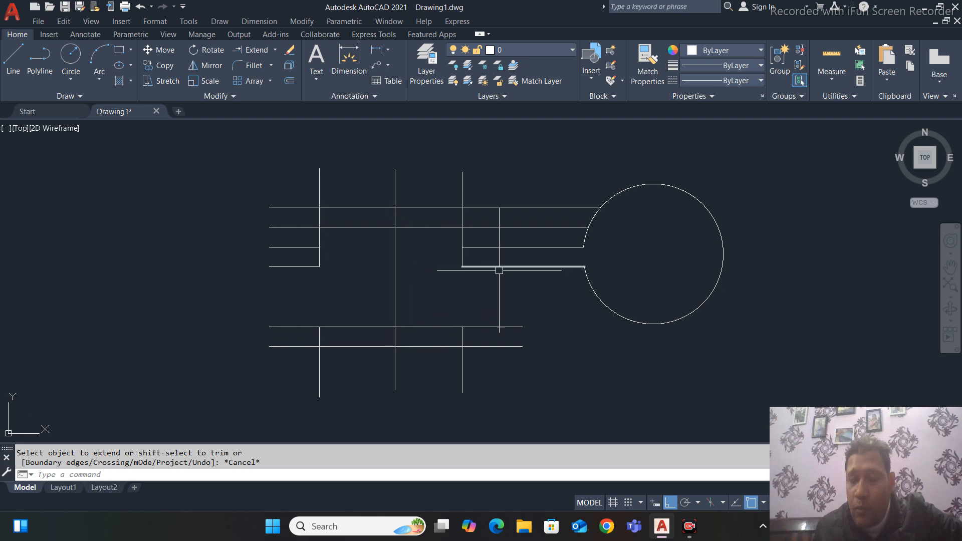
left_click(739, 152)
left_click(242, 381)
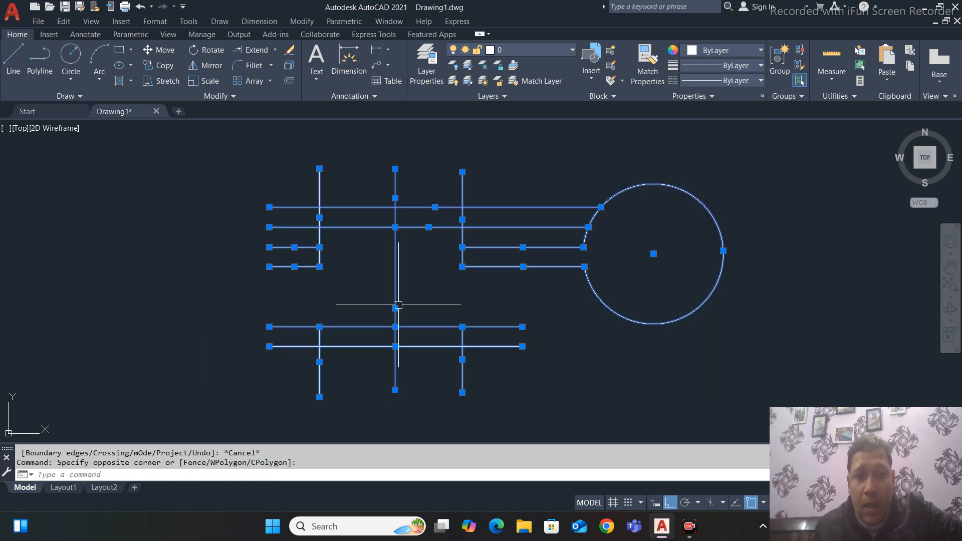
key("Delete")
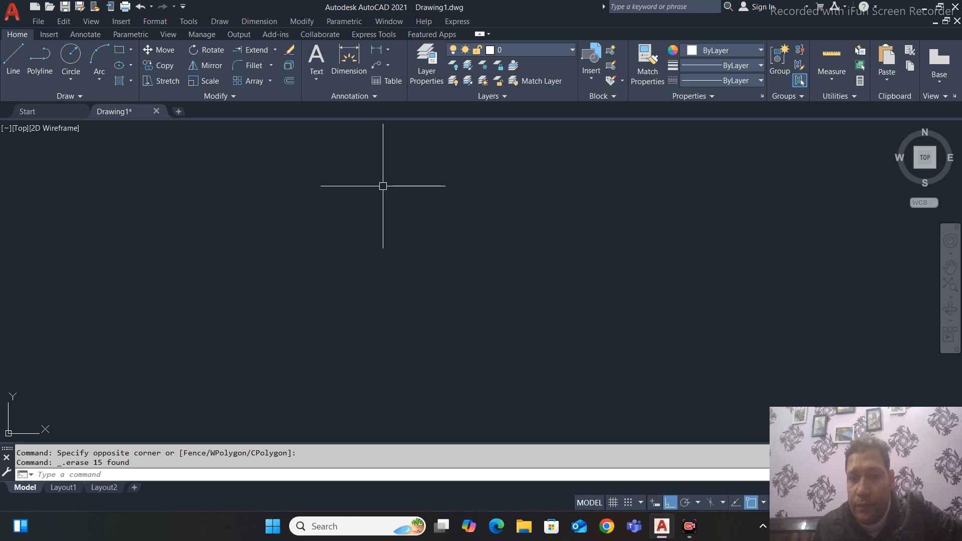
left_click(302, 21)
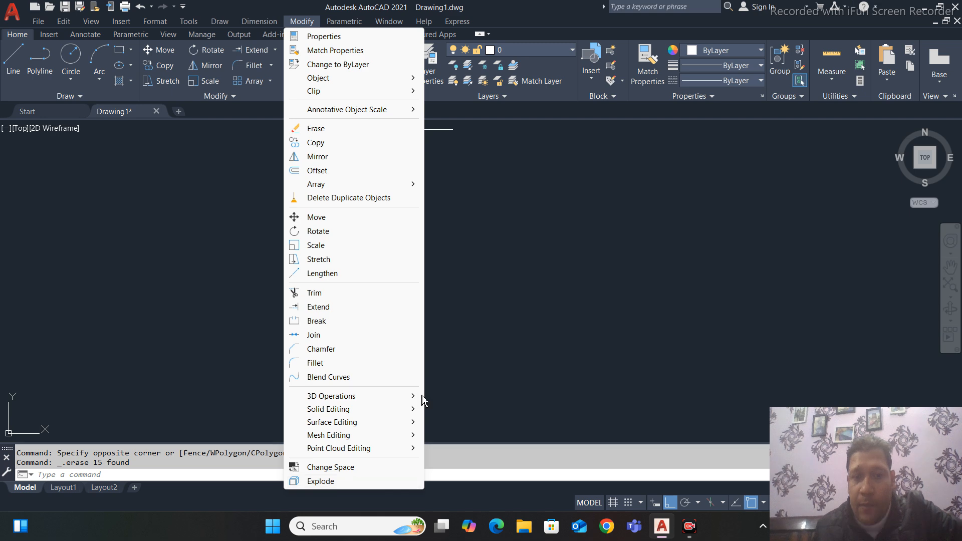
left_click(580, 248)
left_click(524, 293)
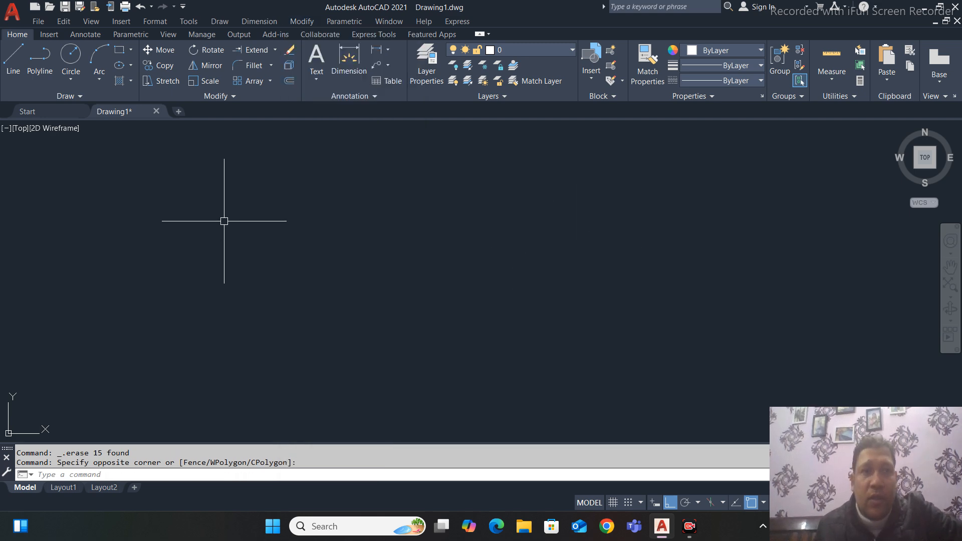
Draw a rectangle, wider than it is tall, in the middle of the empty drawing area
left_click(125, 55)
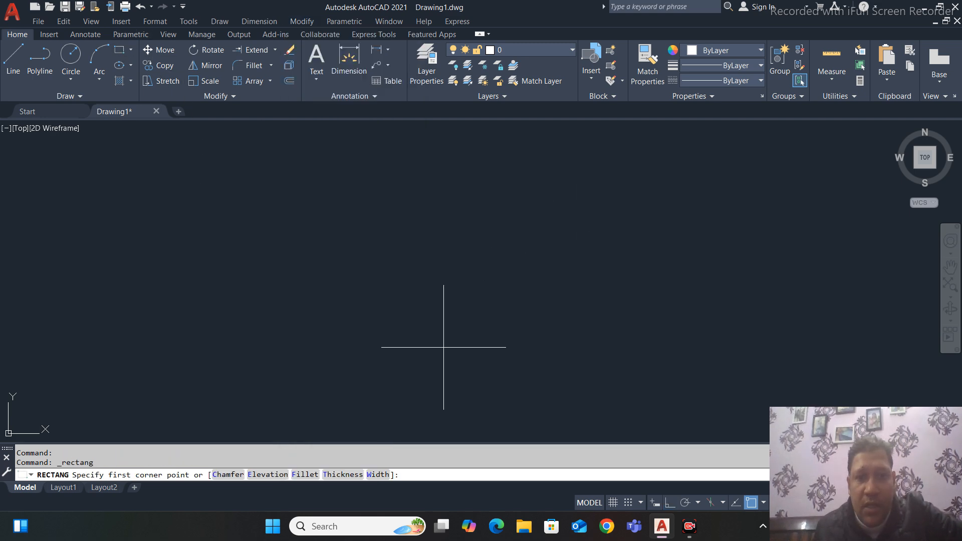
left_click(407, 350)
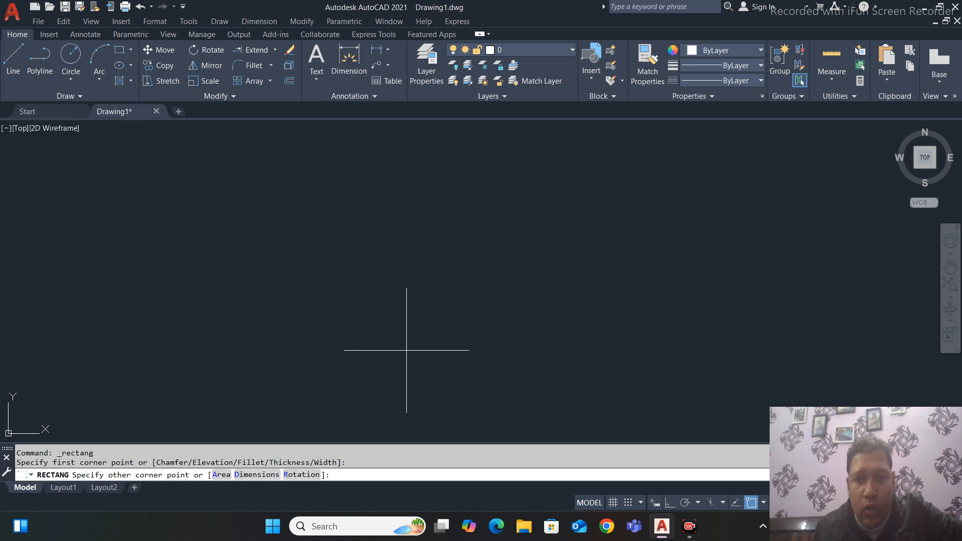
left_click(576, 228)
key("F8")
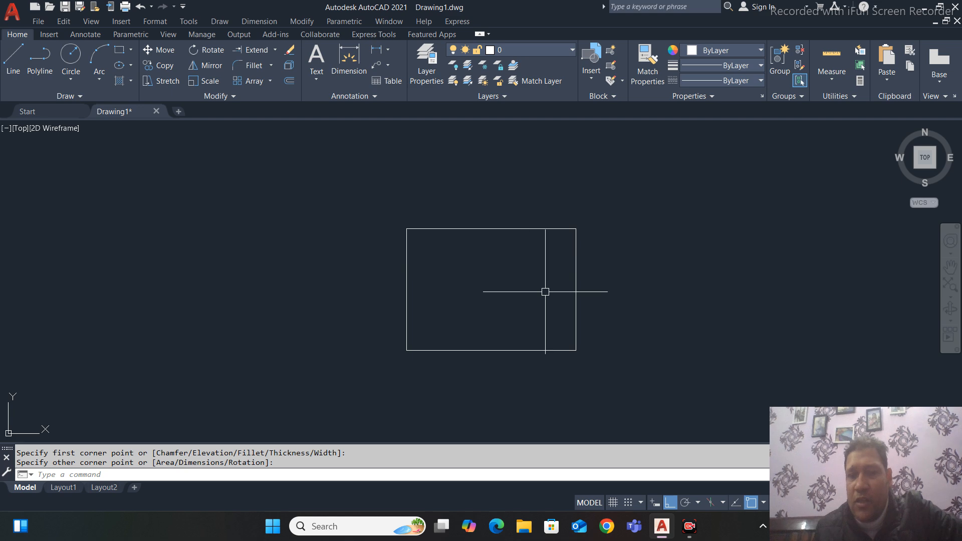
Offset the rectangle outward by a distance of 30
middle_click_drag(546, 277, 475, 270)
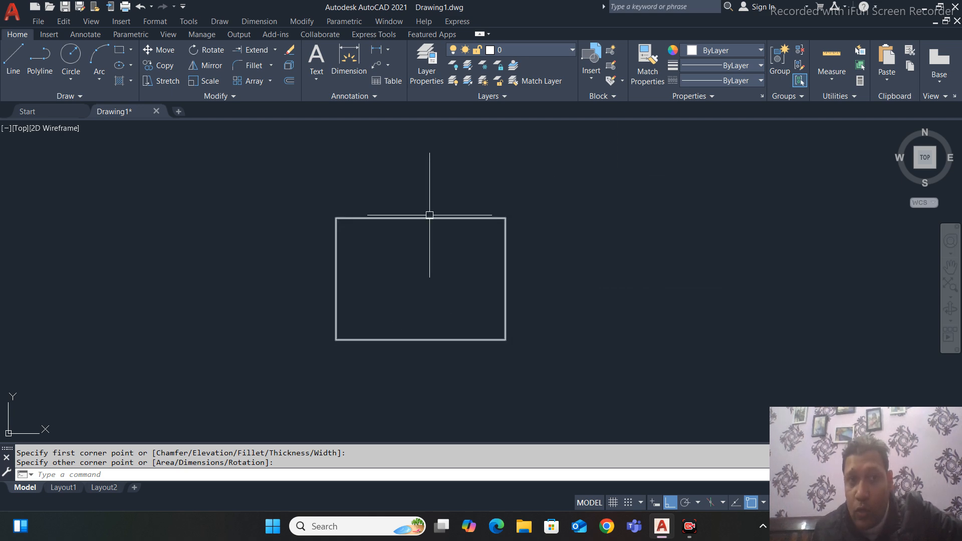
left_click(290, 81)
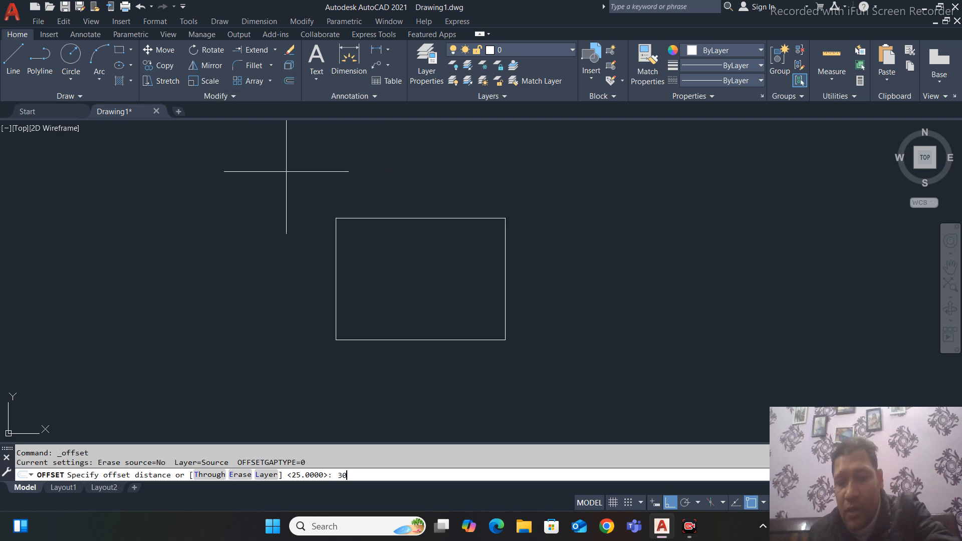
key("Return")
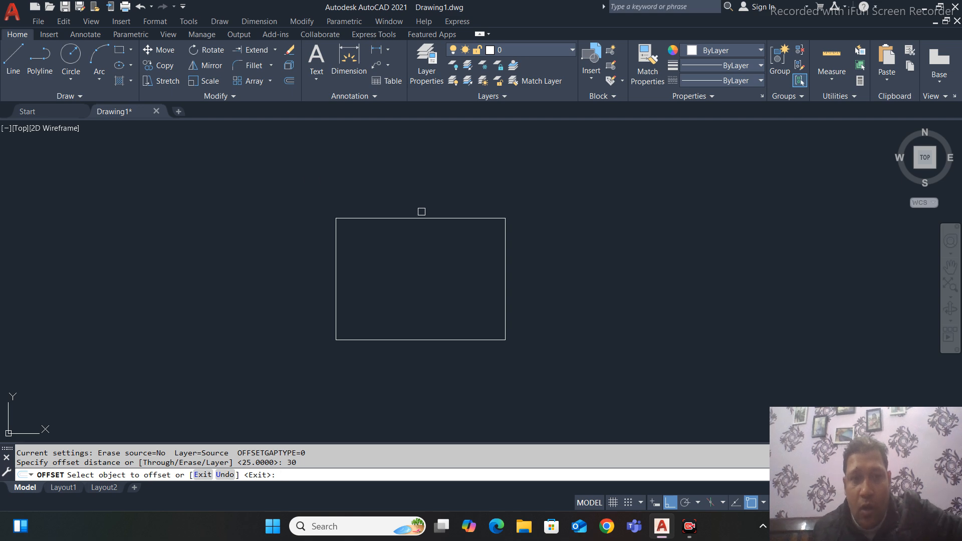
left_click(421, 218)
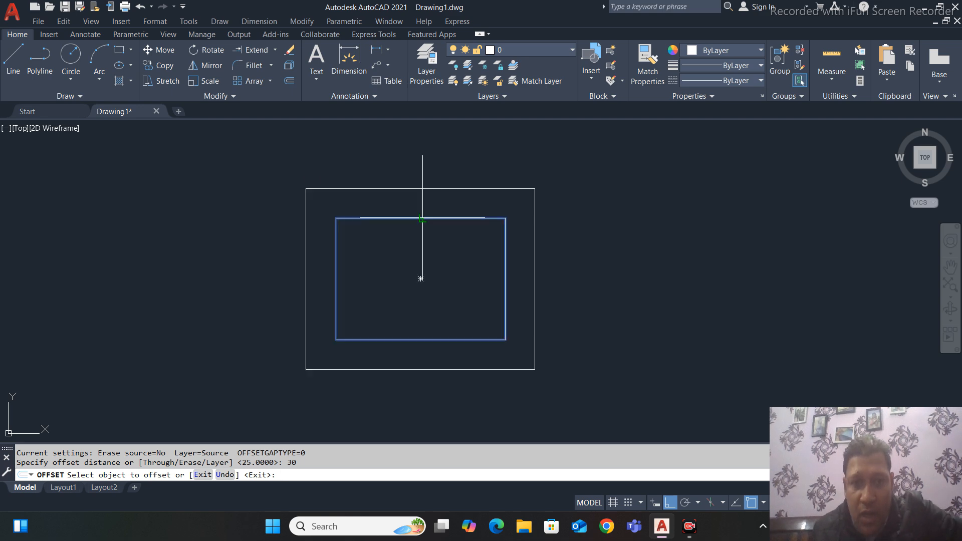
left_click(421, 172)
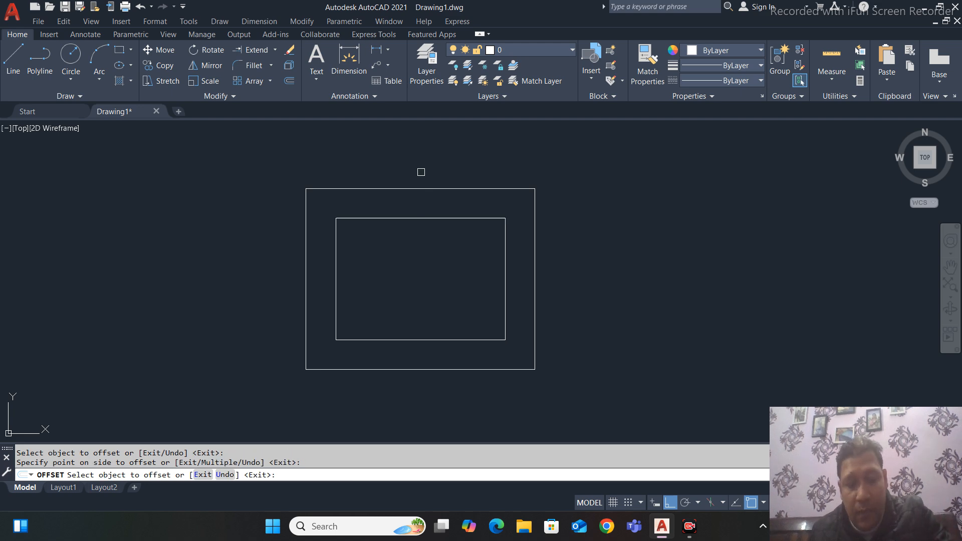
Undo the outward offset of the rectangle and leave the Offset command
key("ctrl+z")
key("Escape")
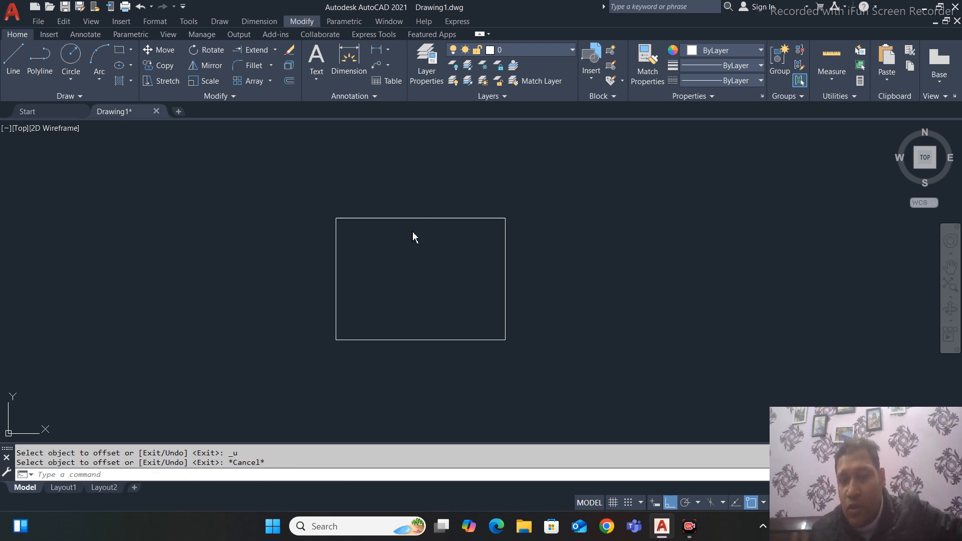
middle_click_drag(408, 222, 415, 241)
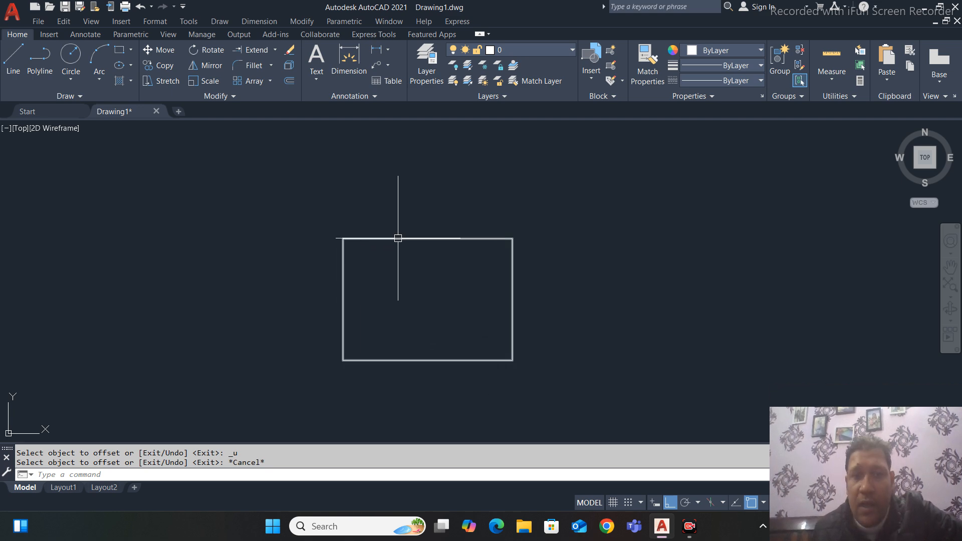
Select the rectangle by its upper edge to check whether its four sides form a single object
left_click(398, 238)
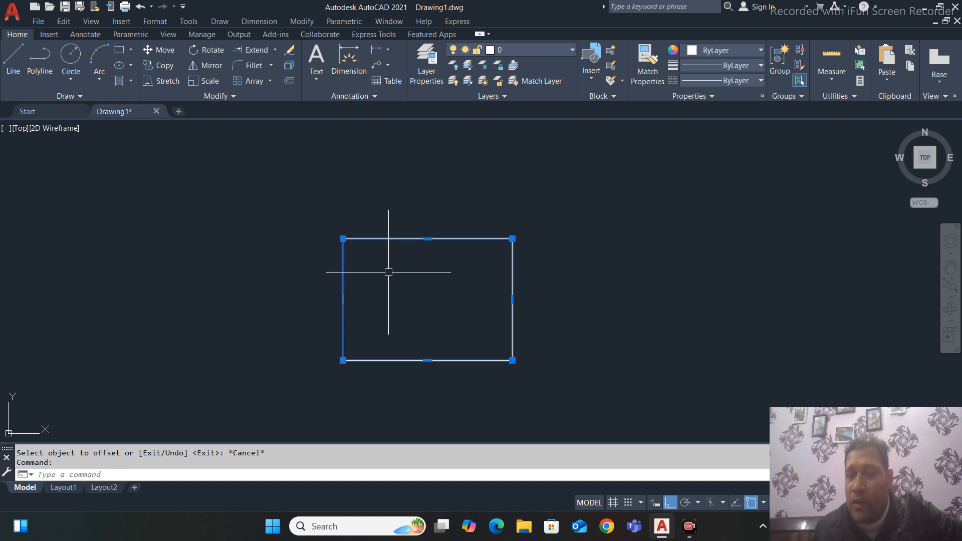
key("Escape")
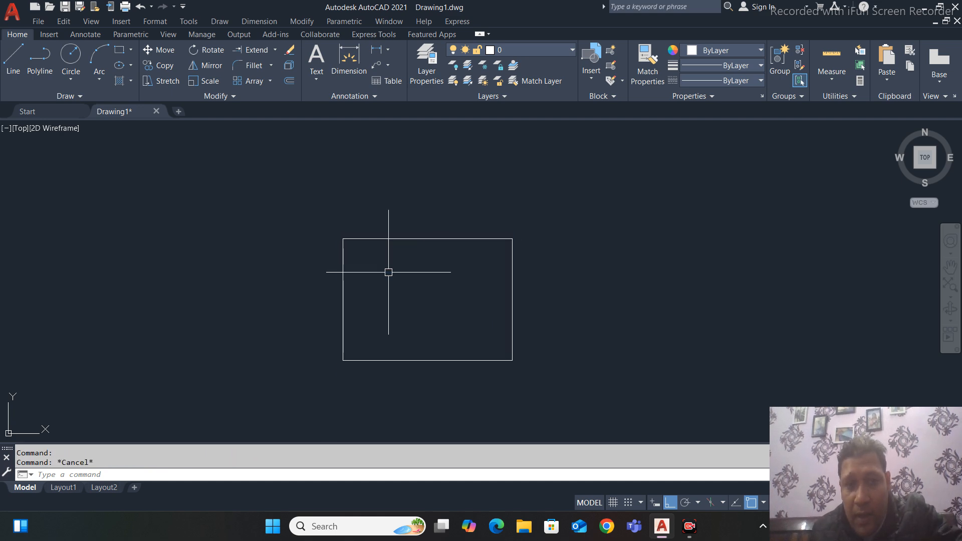
left_click(360, 238)
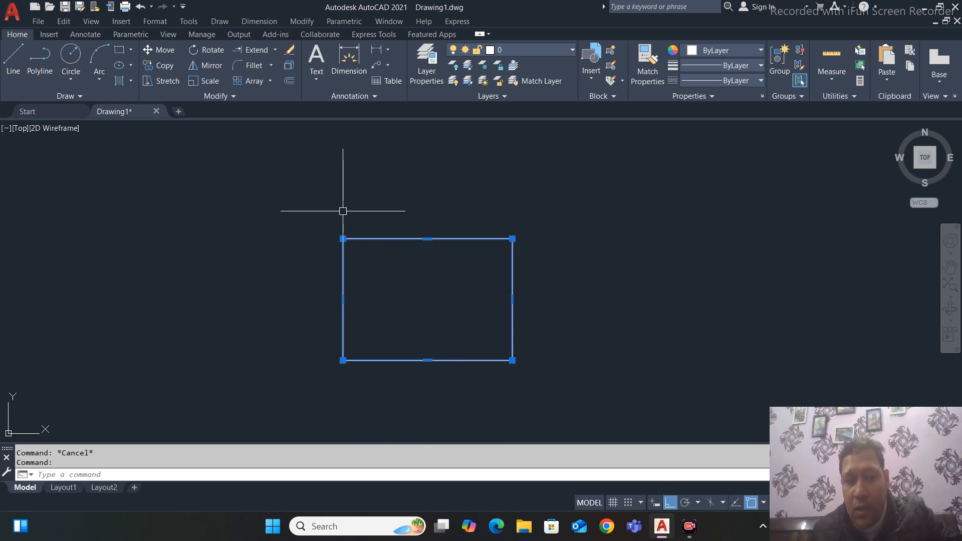
key("Escape")
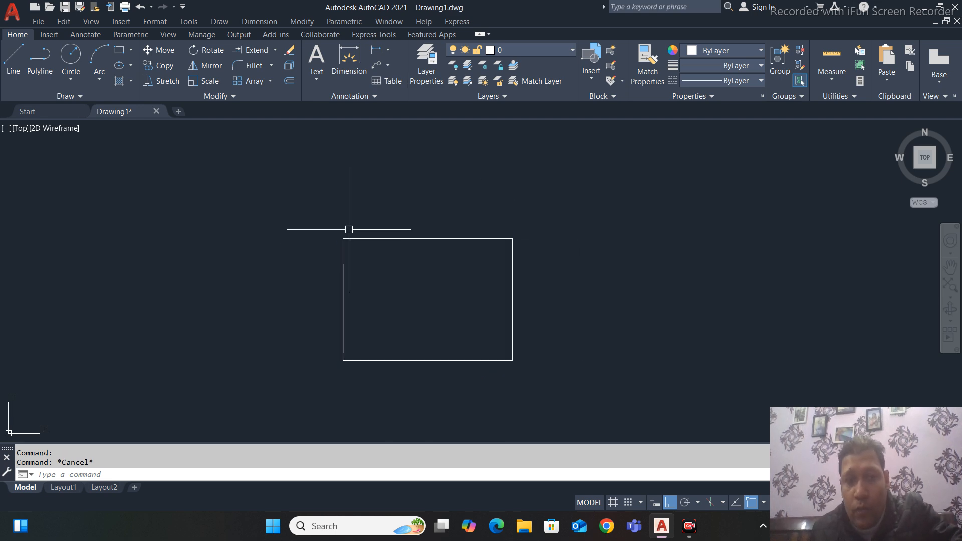
Explode the rectangle into separate lines
left_click(302, 22)
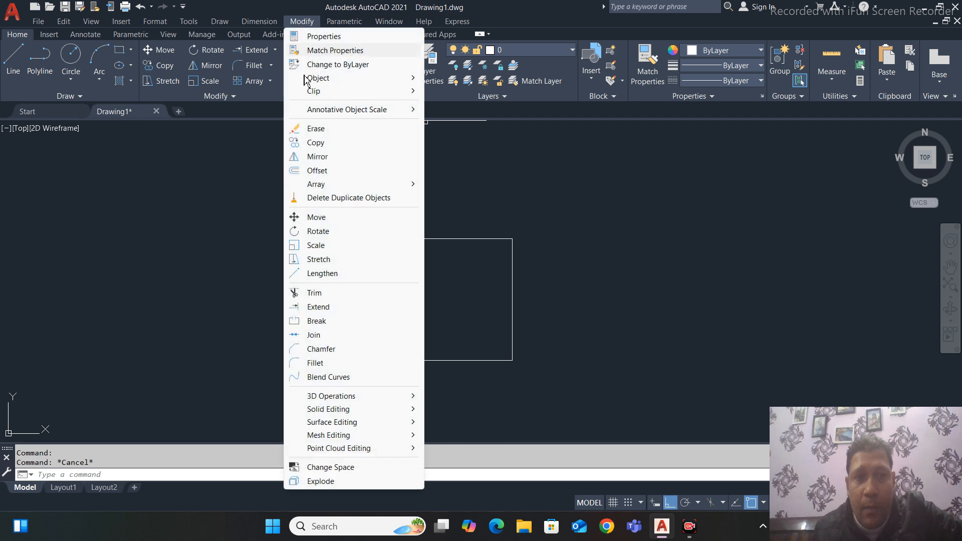
left_click(321, 482)
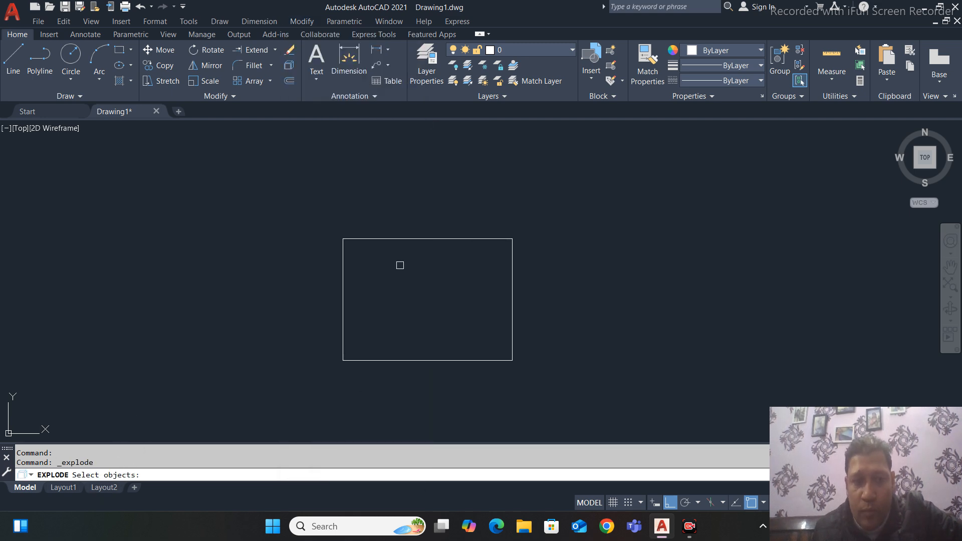
left_click(404, 240)
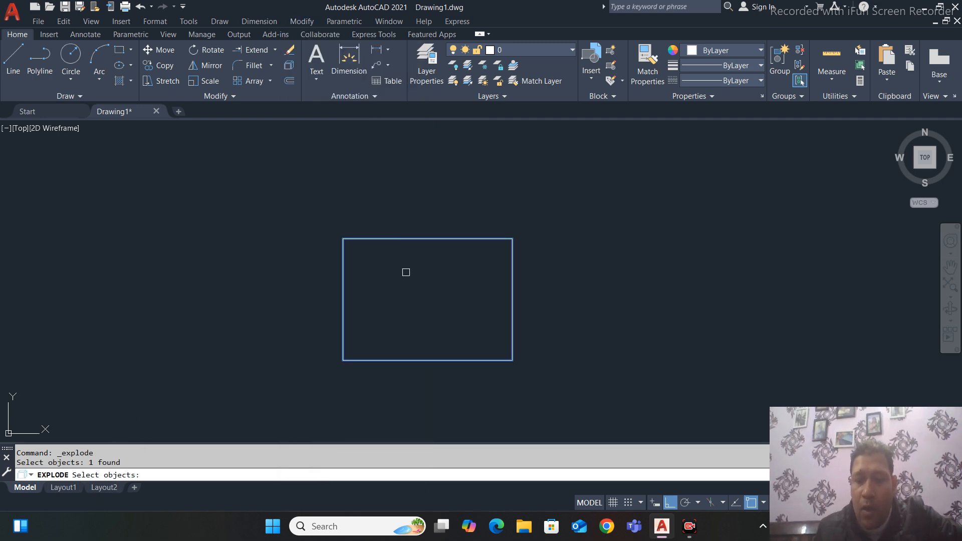
key("Return")
Select the four sides of the exploded rectangle one by one to check that each is a separate line
left_click(443, 215)
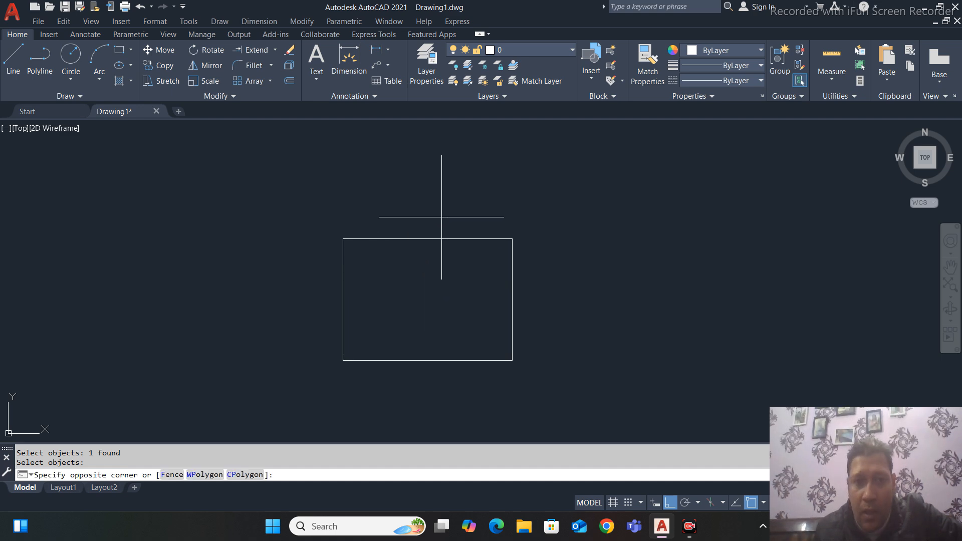
left_click(430, 260)
left_click(524, 269)
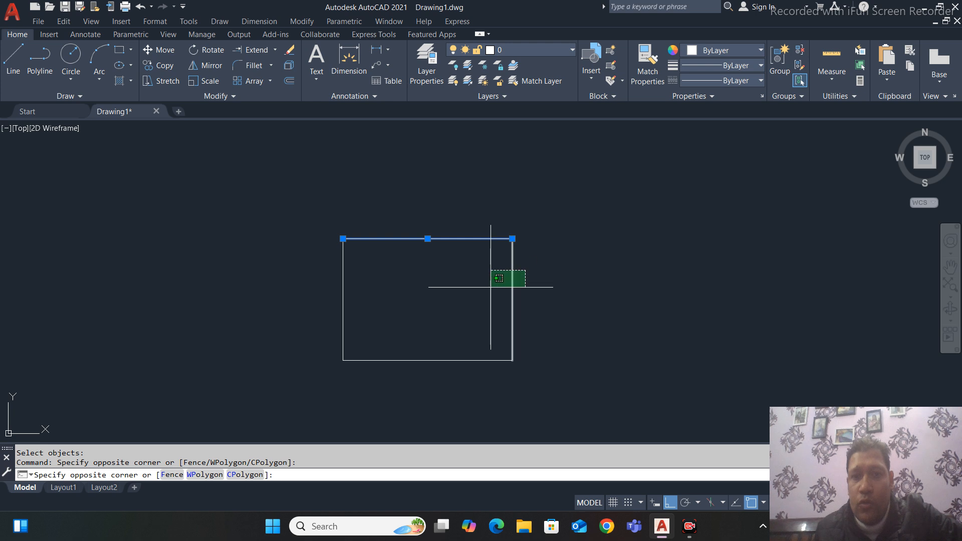
left_click(490, 287)
left_click(437, 346)
left_click(432, 364)
left_click(362, 278)
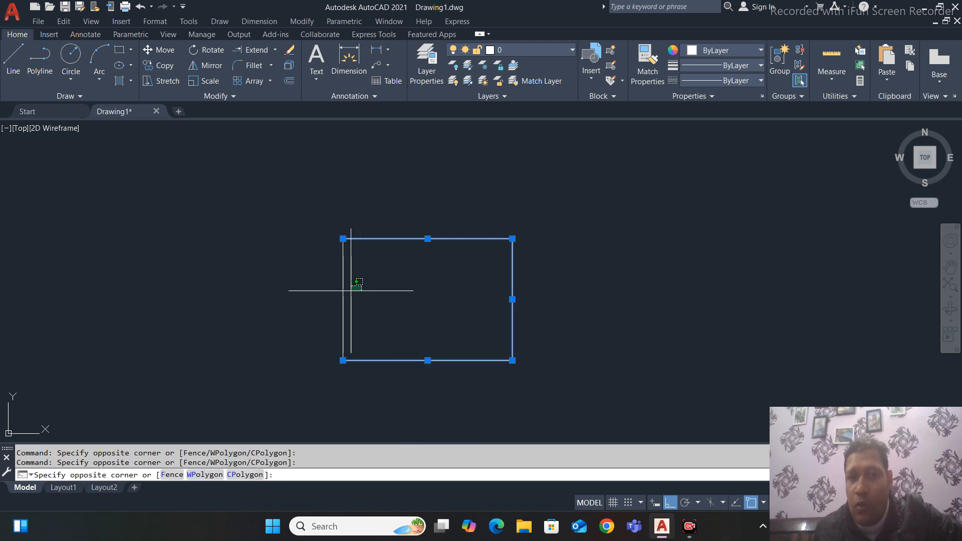
left_click(308, 305)
key("Escape")
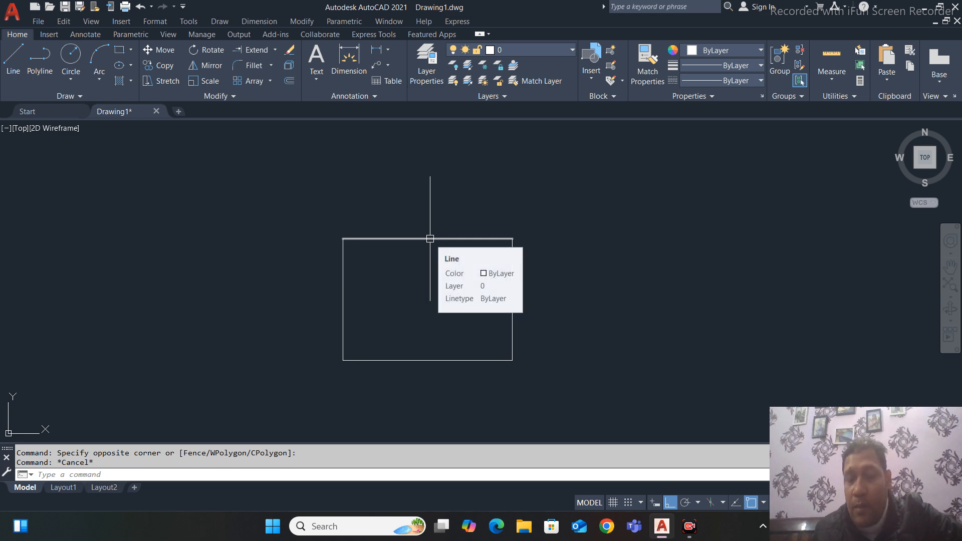
Draw a second, smaller rectangle to the left of the exploded one
left_click(119, 50)
left_click(153, 334)
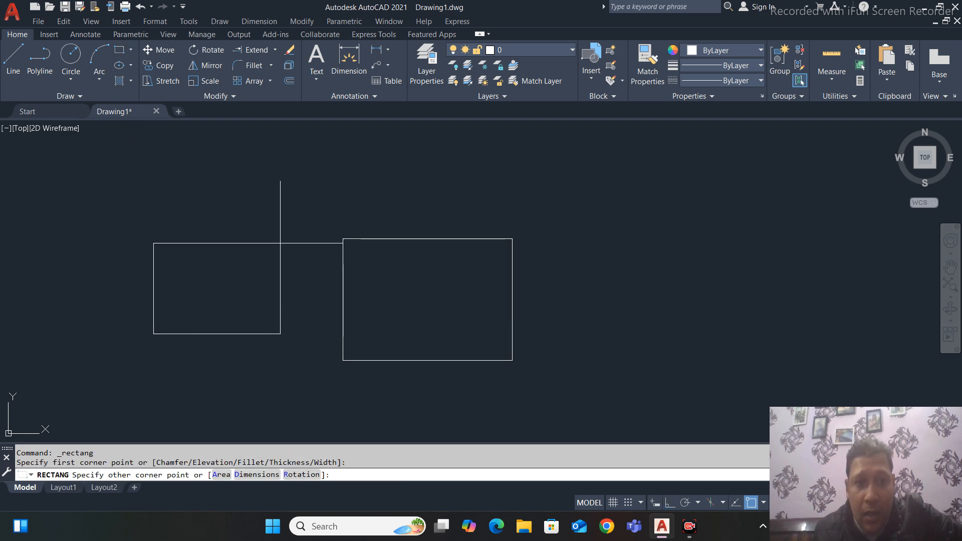
left_click(283, 239)
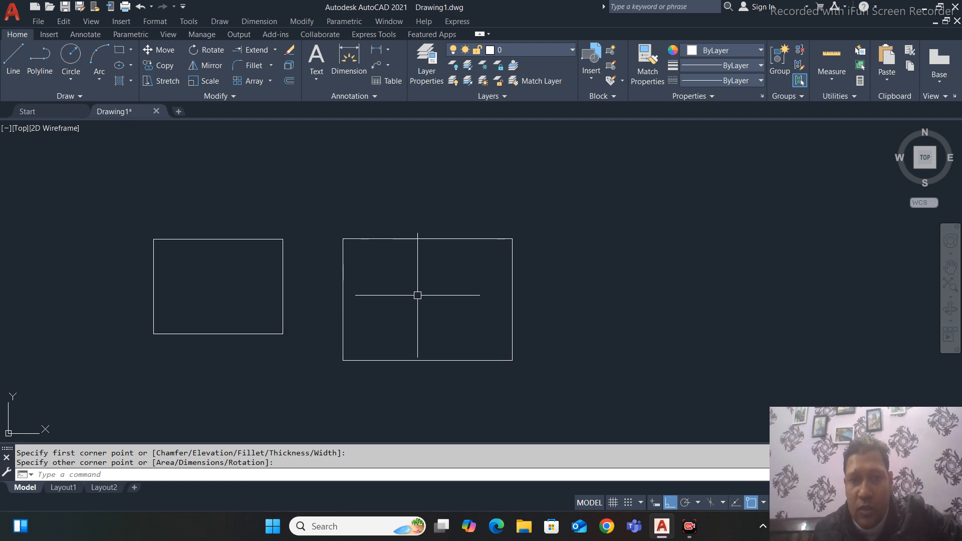
Offset the top line of the exploded rectangle upward by a distance of 20
left_click(289, 81)
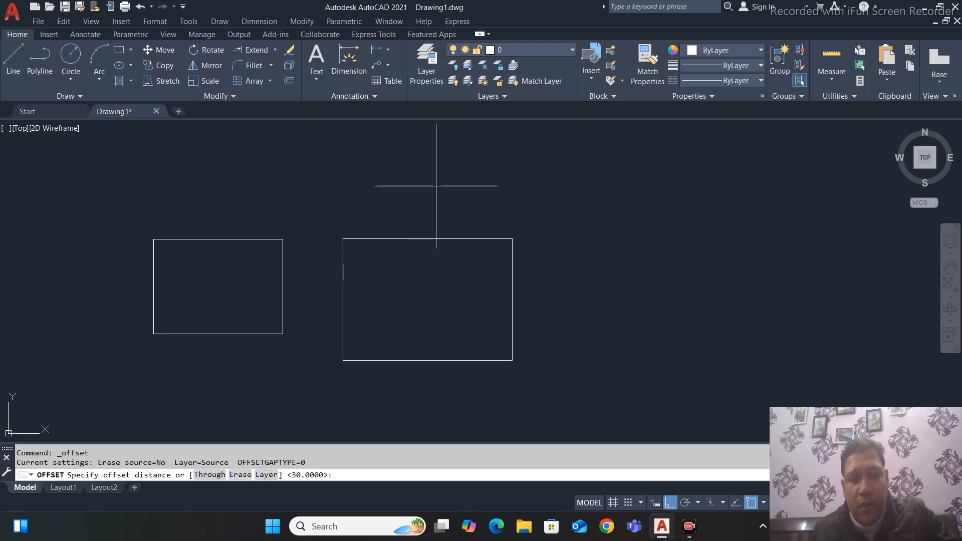
type("20")
key("Return")
left_click(436, 239)
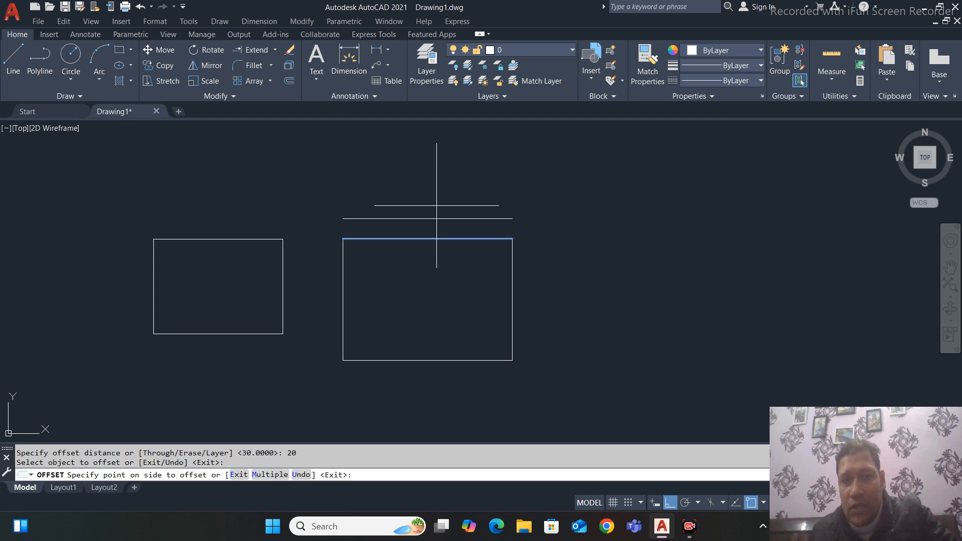
left_click(435, 198)
key("Escape")
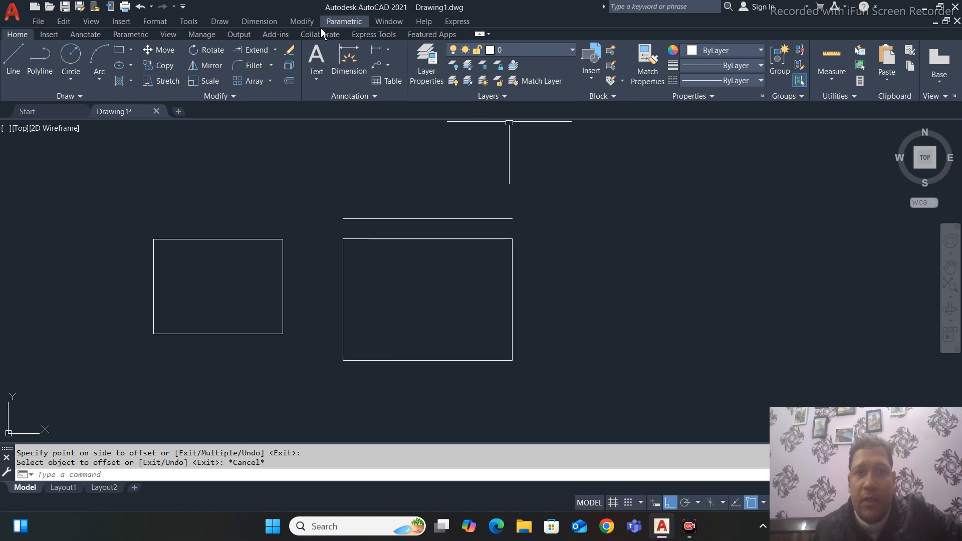
left_click(302, 21)
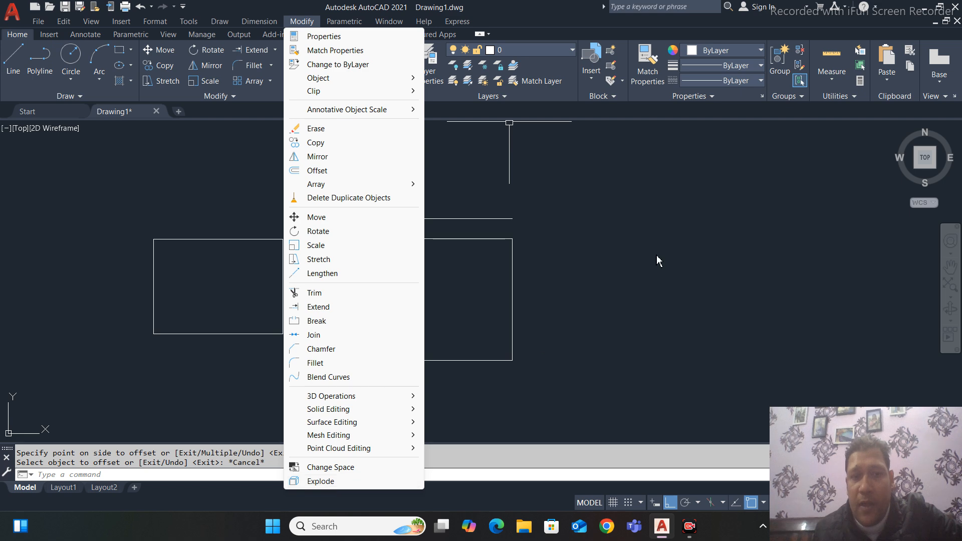
left_click(660, 260)
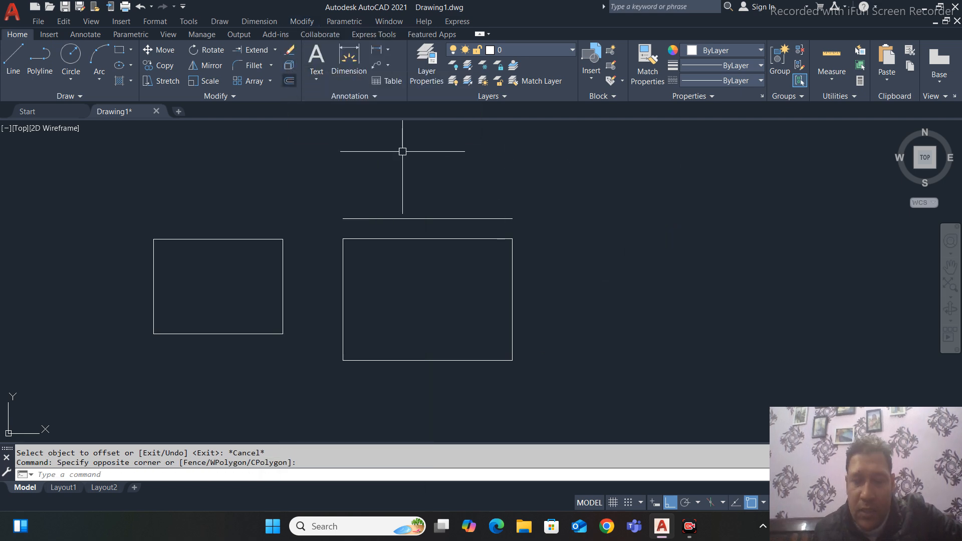
Erase the exploded rectangle together with the offset line above it
left_click(554, 198)
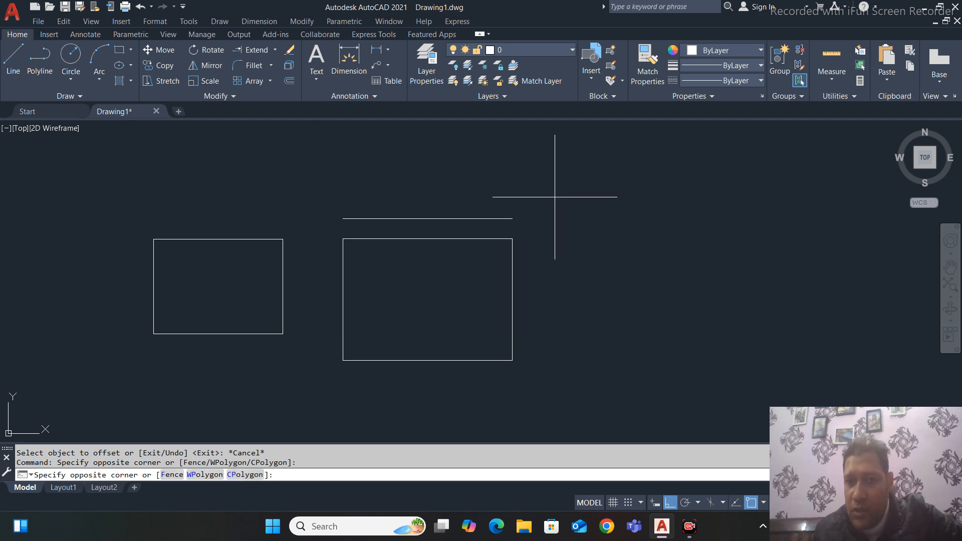
left_click(318, 370)
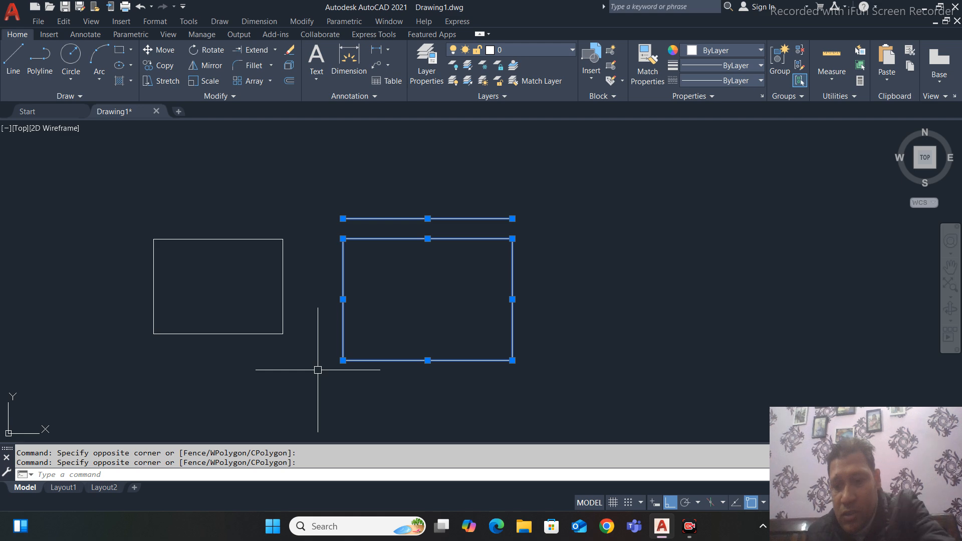
key("Delete")
Select the remaining rectangle to check whether it is a single object
middle_click_drag(332, 299, 513, 270)
left_click(424, 211)
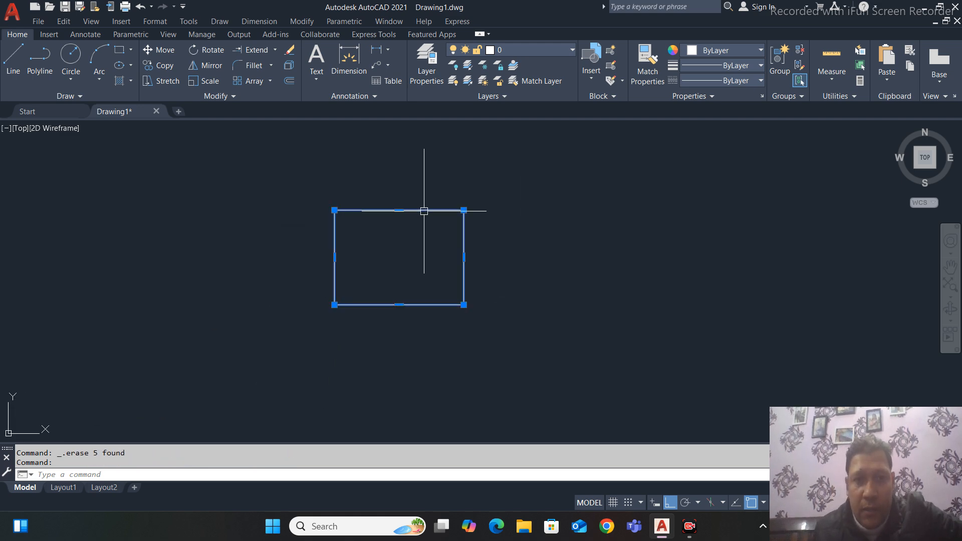
scroll(391, 192, "up", 2)
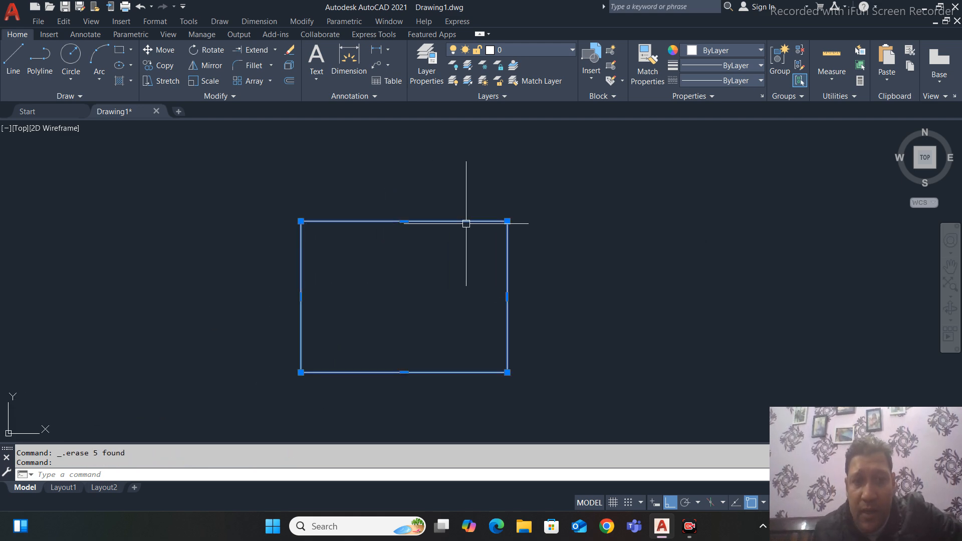
key("Escape")
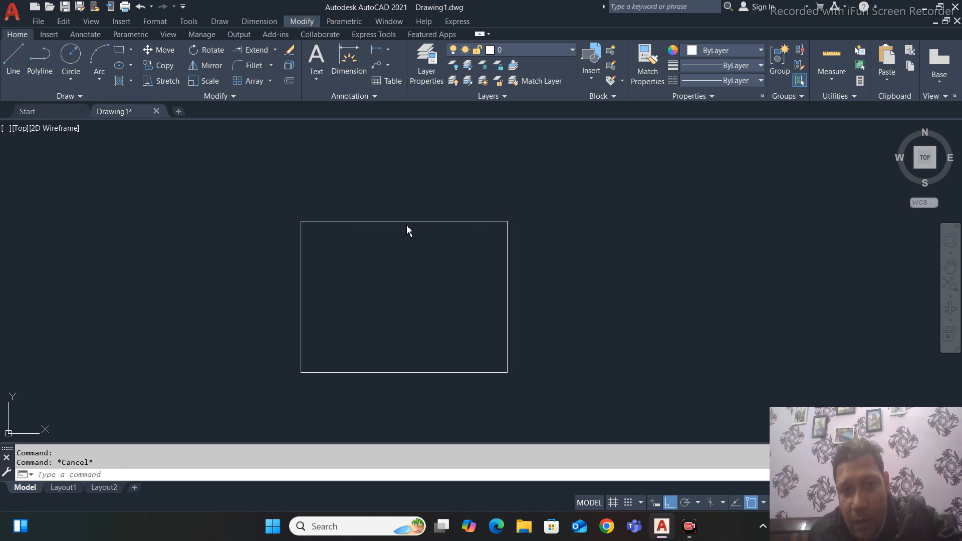
Trim away the top side of the rectangle, and select the remaining sides to check whether they are still joined
left_click(275, 50)
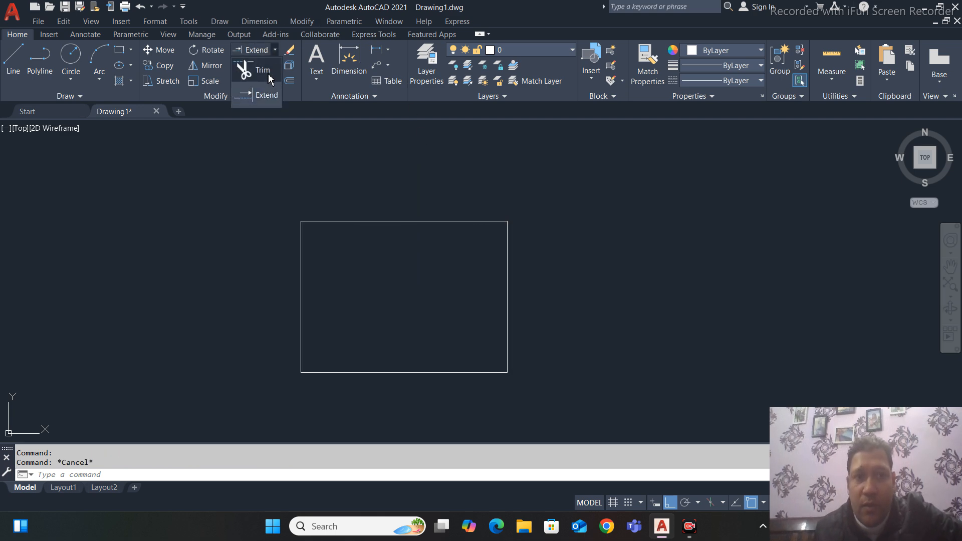
left_click(249, 68)
left_click(412, 221)
right_click(416, 174)
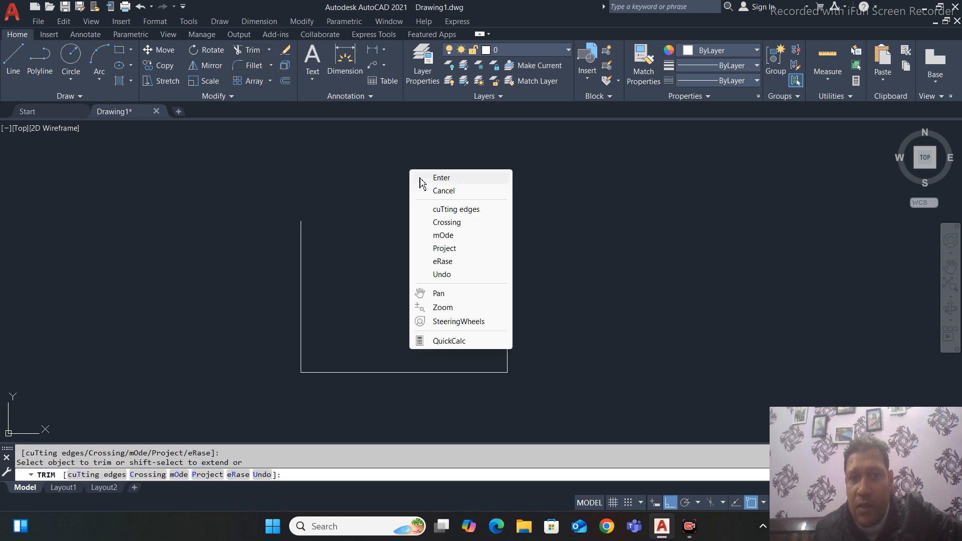
left_click(432, 190)
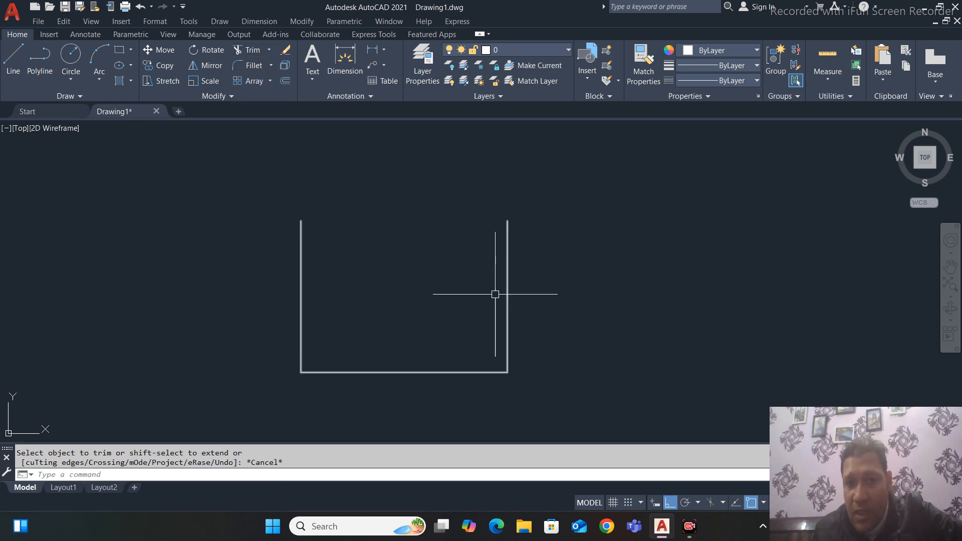
left_click(508, 249)
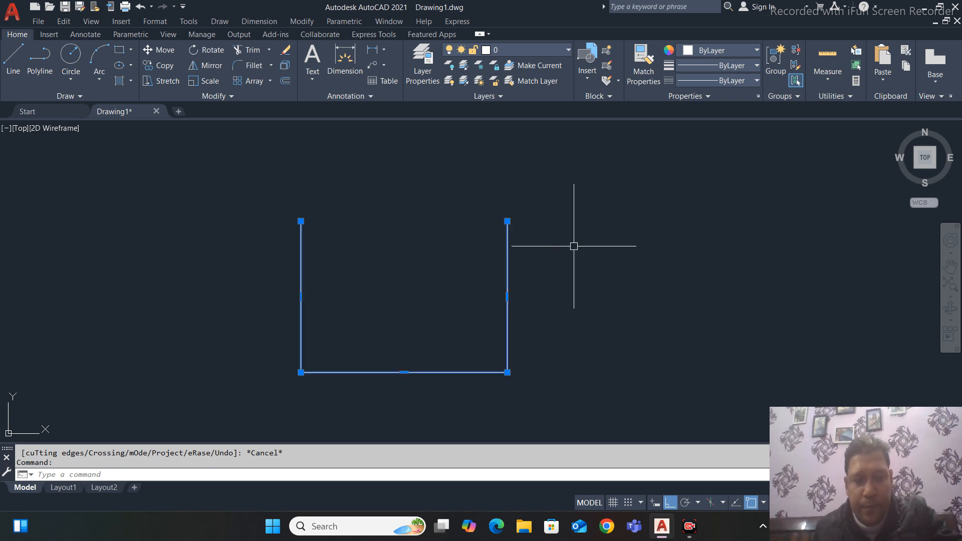
key("Escape")
scroll(551, 246, "down", 2)
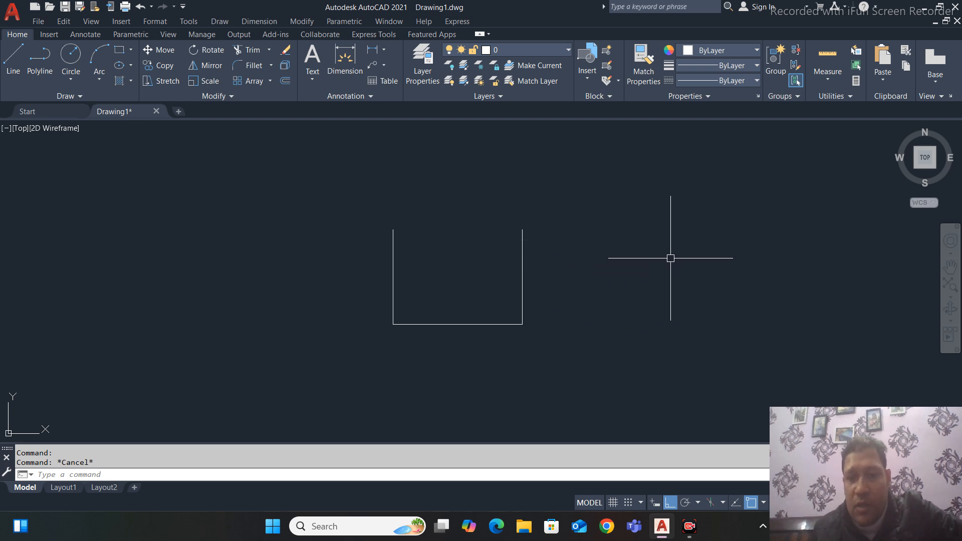
middle_click_drag(670, 258, 616, 259)
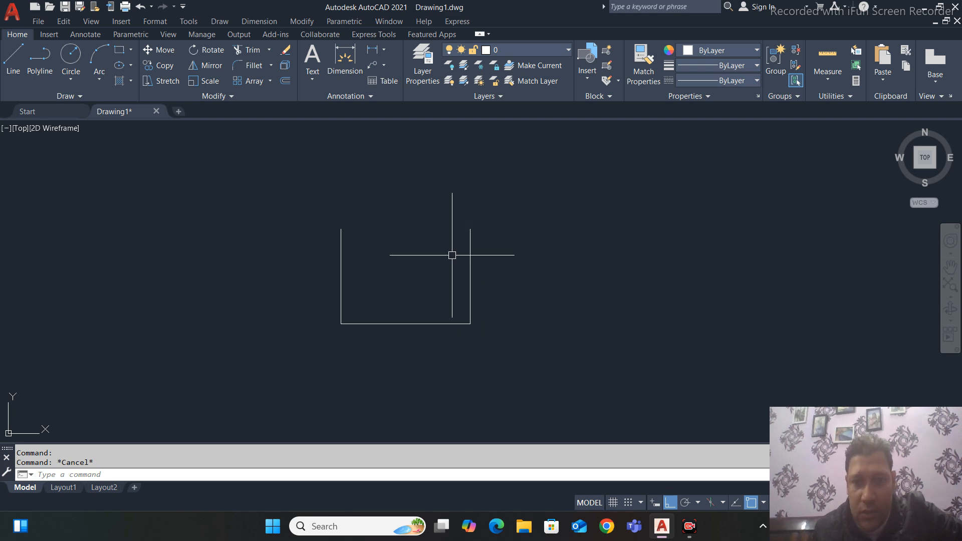
scroll(404, 238, "down", 2)
scroll(355, 239, "up", 2)
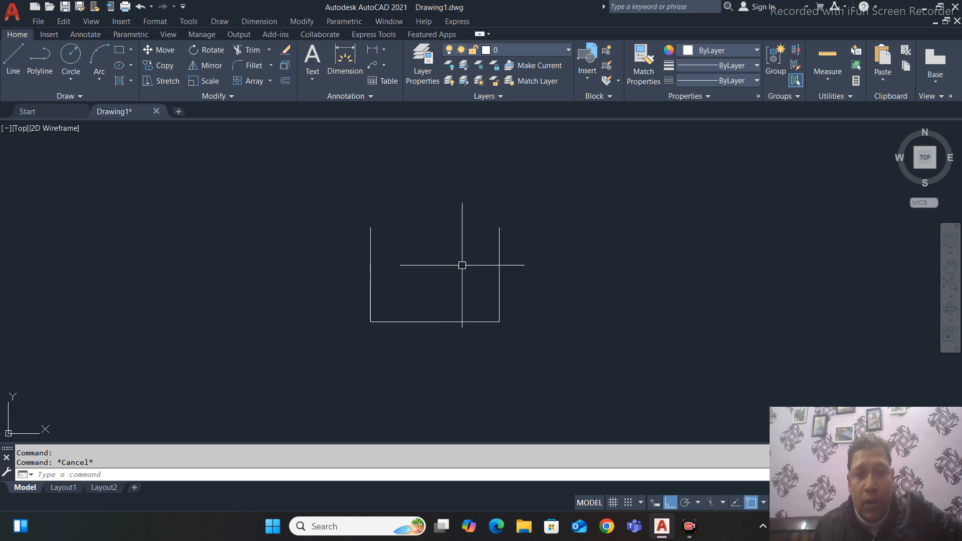
middle_click_drag(465, 264, 497, 266)
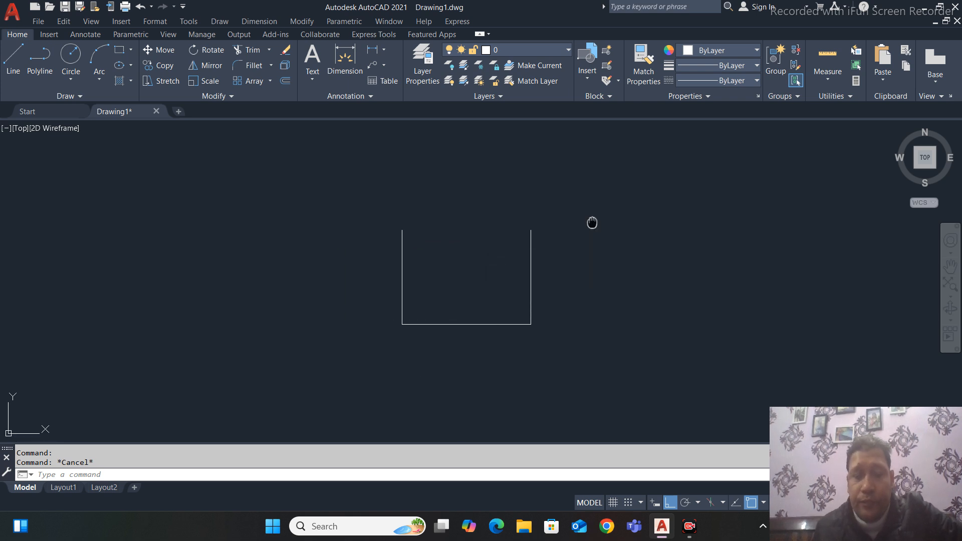
middle_click_drag(592, 223, 565, 236)
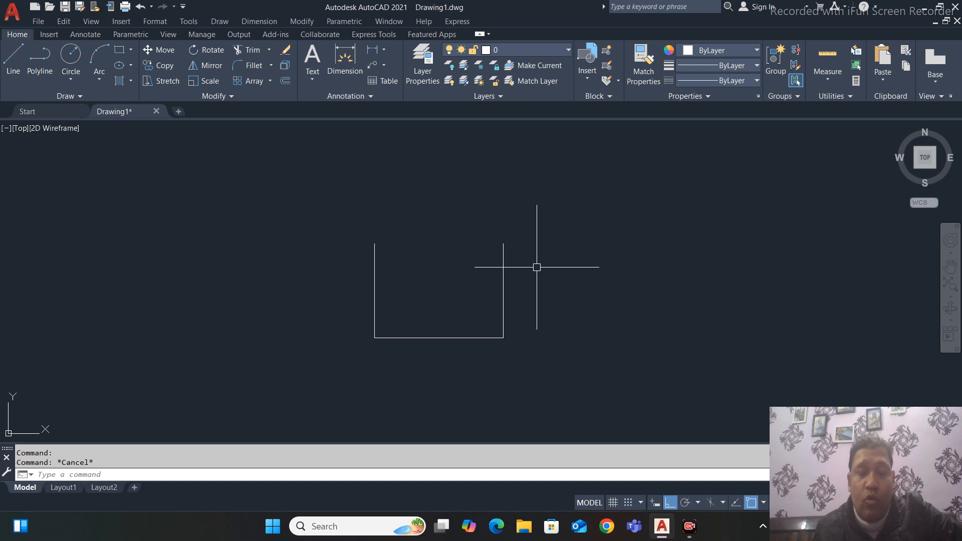
left_click(302, 22)
mouse_move(329, 185)
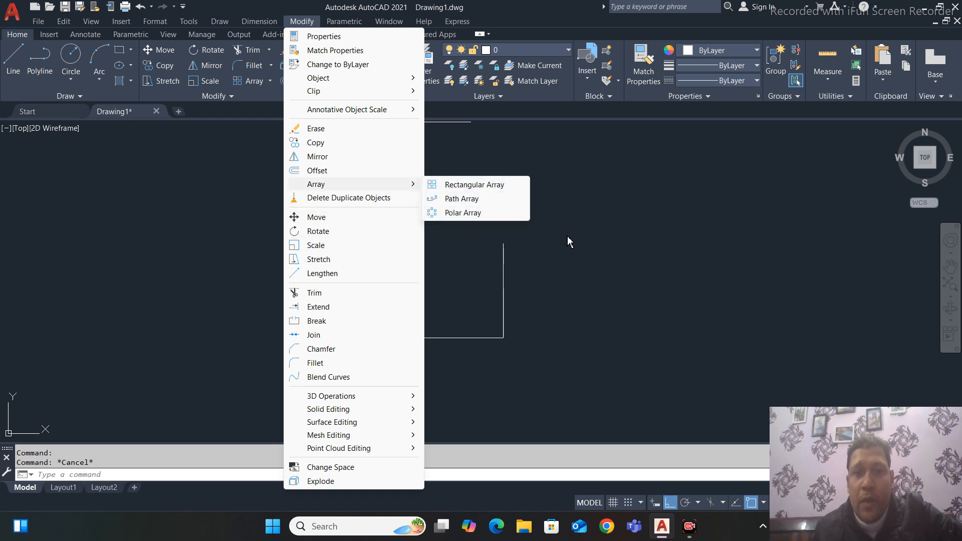
left_click(633, 253)
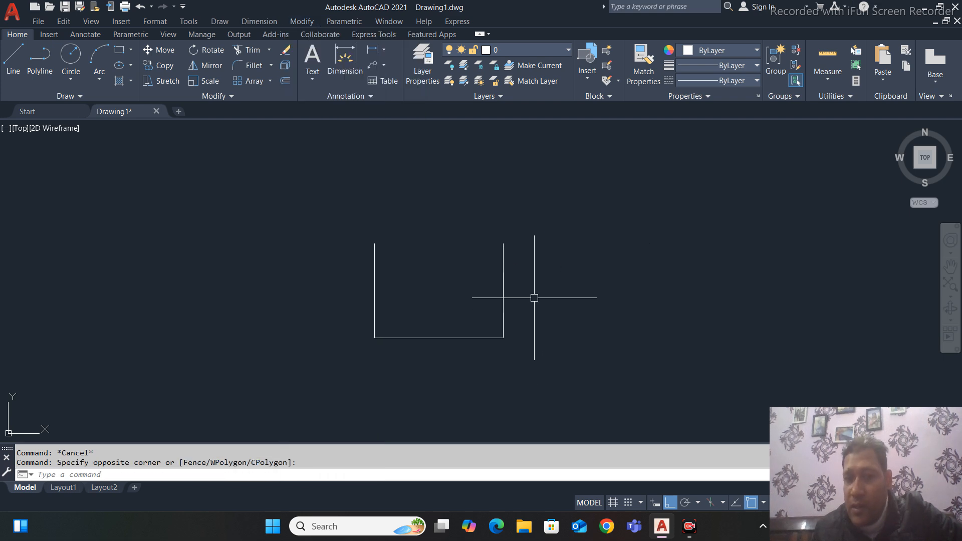